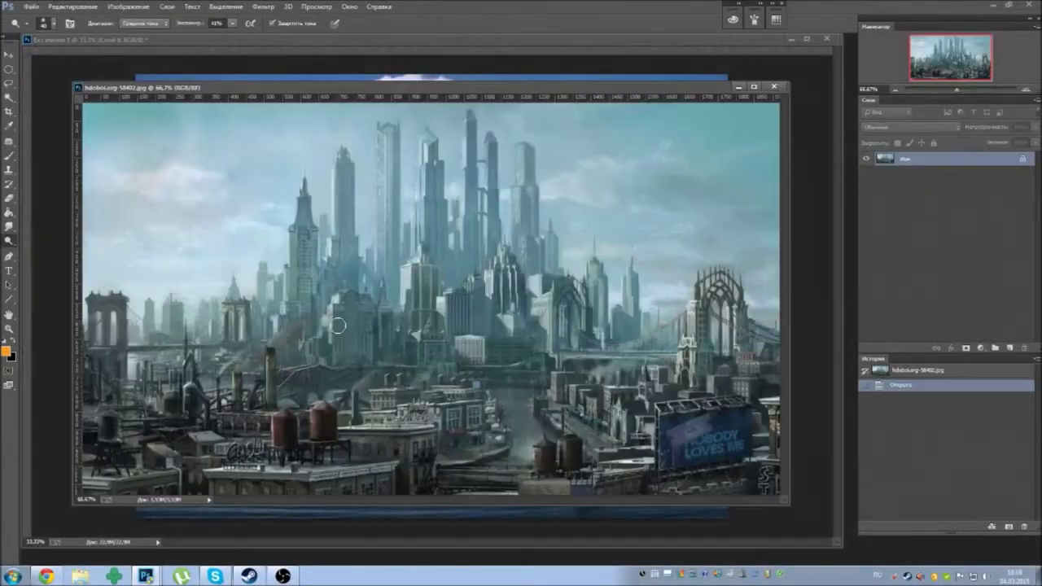
# - Copy the city artwork's upper skyline with a rectangular selection and paste it into the river photo
pyautogui.rightClick(9, 68)
pyautogui.click(57, 69)
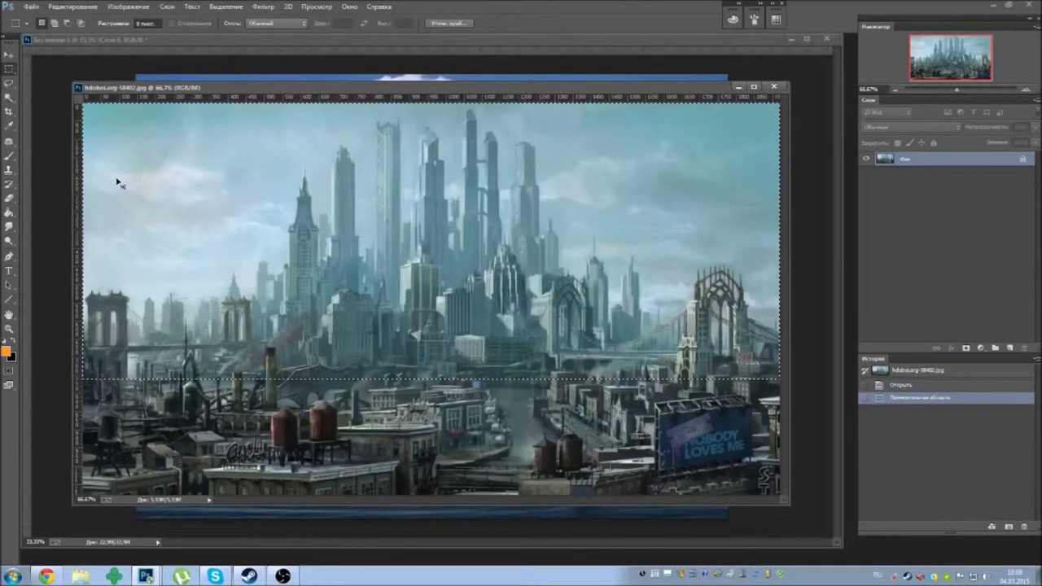
pyautogui.hotkey('ctrl', 'v')
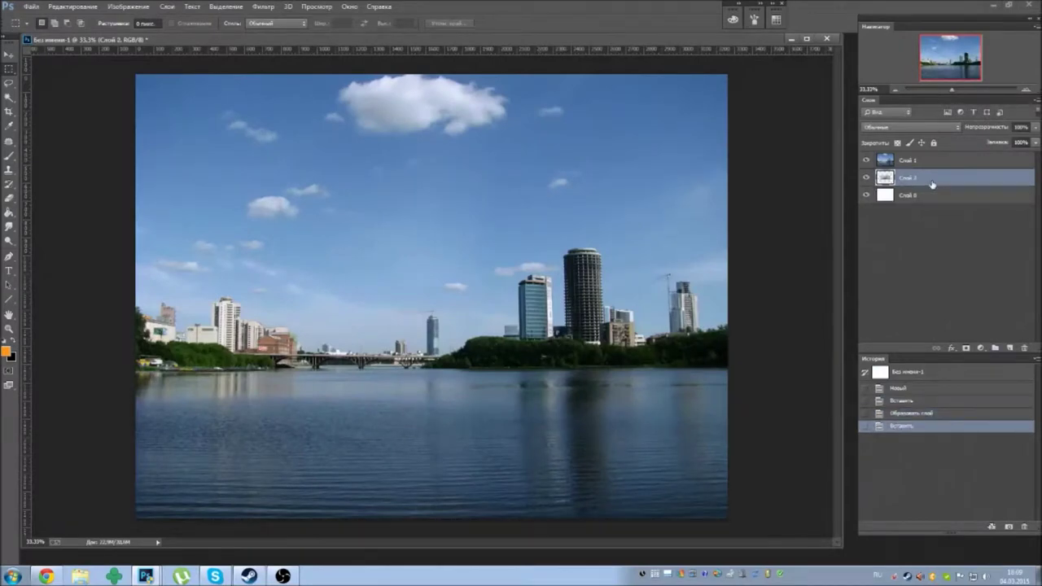
# - Place the city layer above the river photo and start stretching it toward the canvas edges
pyautogui.moveTo(932, 184); pyautogui.dragTo(930, 155)
pyautogui.rightClick(497, 267)
pyautogui.click(606, 380)
pyautogui.moveTo(356, 251); pyautogui.dragTo(332, 265)
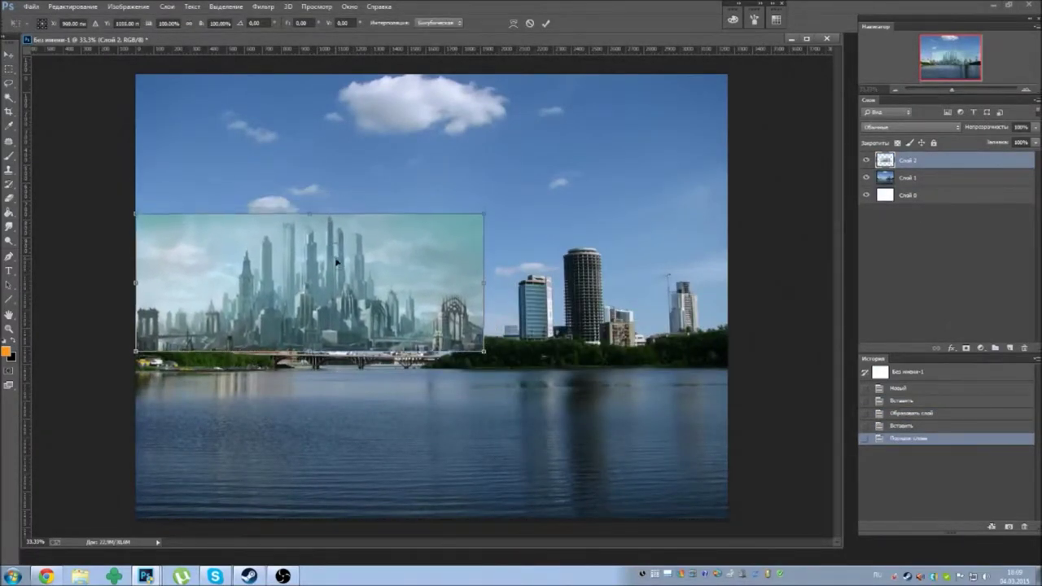
pyautogui.moveTo(484, 287); pyautogui.dragTo(727, 286)
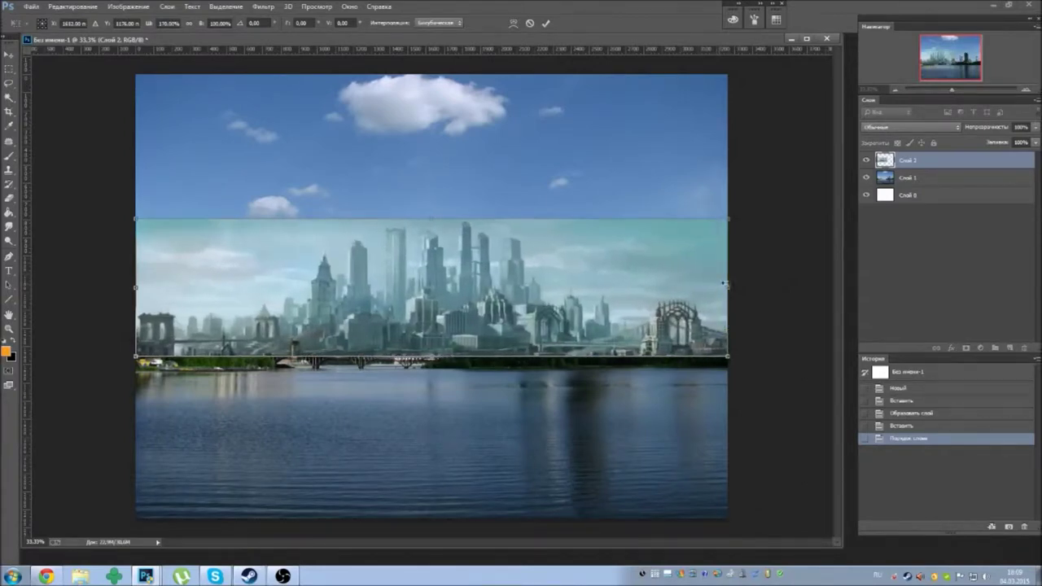
pyautogui.moveTo(431, 218)
pyautogui.mouseDown()
pyautogui.moveTo(418, 56)
pyautogui.moveTo(419, 201)
pyautogui.moveTo(415, 136)
pyautogui.moveTo(414, 174)
pyautogui.mouseUp()
# - Widen the city past both canvas edges, set its height to the skyline, apply, and cycle blend modes
pyautogui.moveTo(136, 265); pyautogui.dragTo(29, 265)
pyautogui.moveTo(366, 175); pyautogui.dragTo(363, 94)
pyautogui.moveTo(733, 225); pyautogui.dragTo(834, 225)
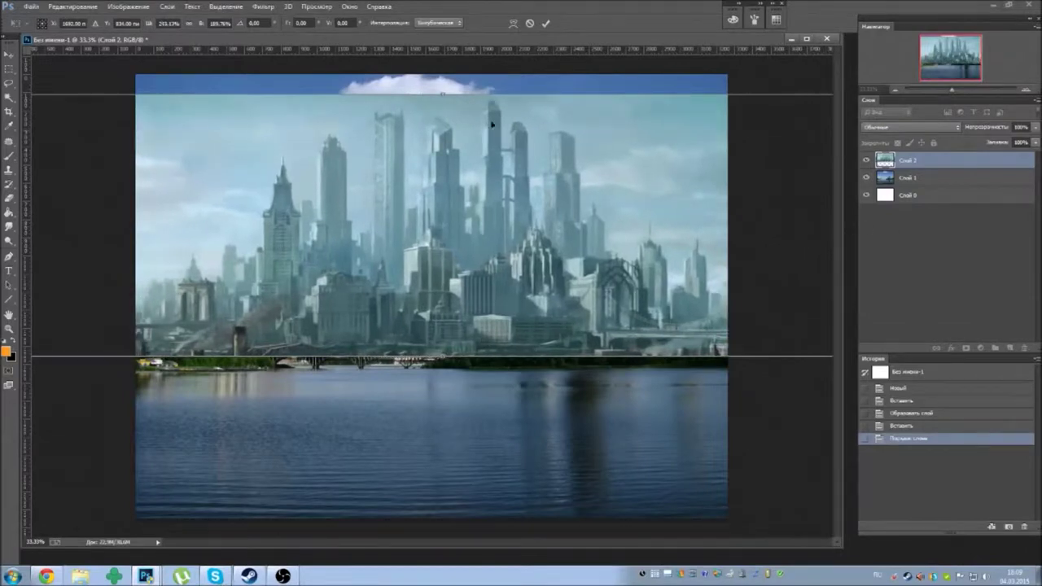
pyautogui.moveTo(442, 94); pyautogui.dragTo(443, 119)
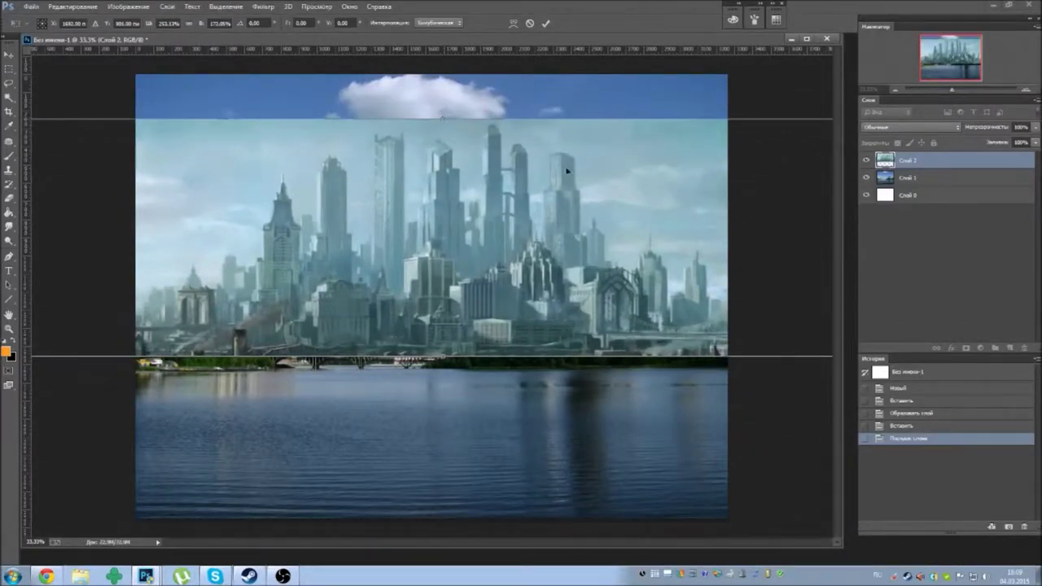
pyautogui.press('Return')
pyautogui.press('Down')
pyautogui.press('Down')
pyautogui.press('Down')
pyautogui.press('Down')
pyautogui.press('Down')
pyautogui.press('Down')
pyautogui.press('Down')
pyautogui.press('Down')
pyautogui.press('Down')
pyautogui.press('Down')
pyautogui.press('Down')
pyautogui.press('Down')
pyautogui.press('Down')
pyautogui.press('Down')
pyautogui.press('Down')
# - Cycle the city layer's blend modes and pick one from the Layers panel dropdown
pyautogui.press('Down')
pyautogui.press('Down')
pyautogui.press('Down')
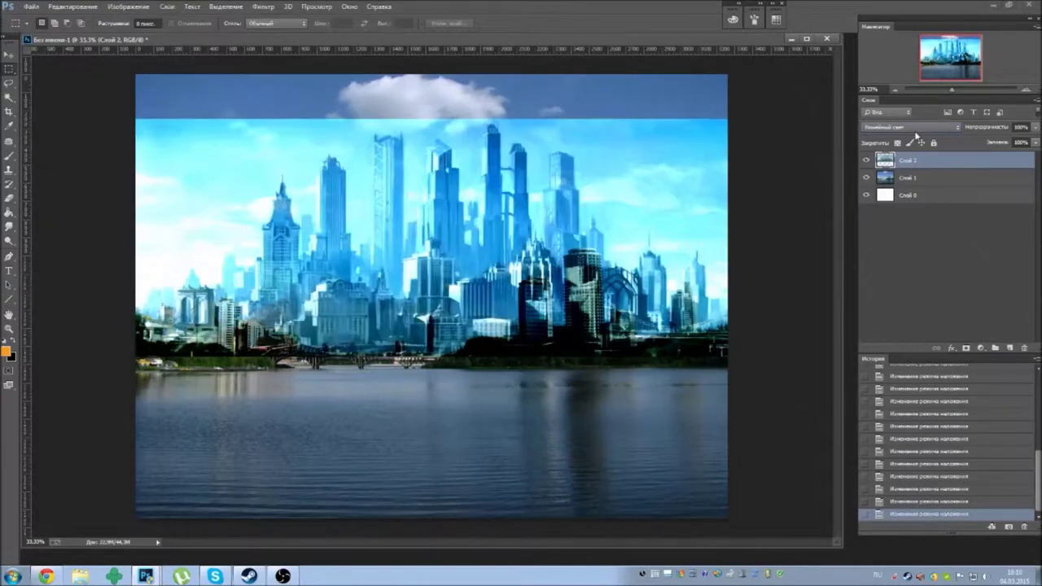
pyautogui.press('Down')
pyautogui.press('Down')
pyautogui.press('Down')
pyautogui.press('Down')
pyautogui.press('Down')
pyautogui.press('Down')
pyautogui.press('Down')
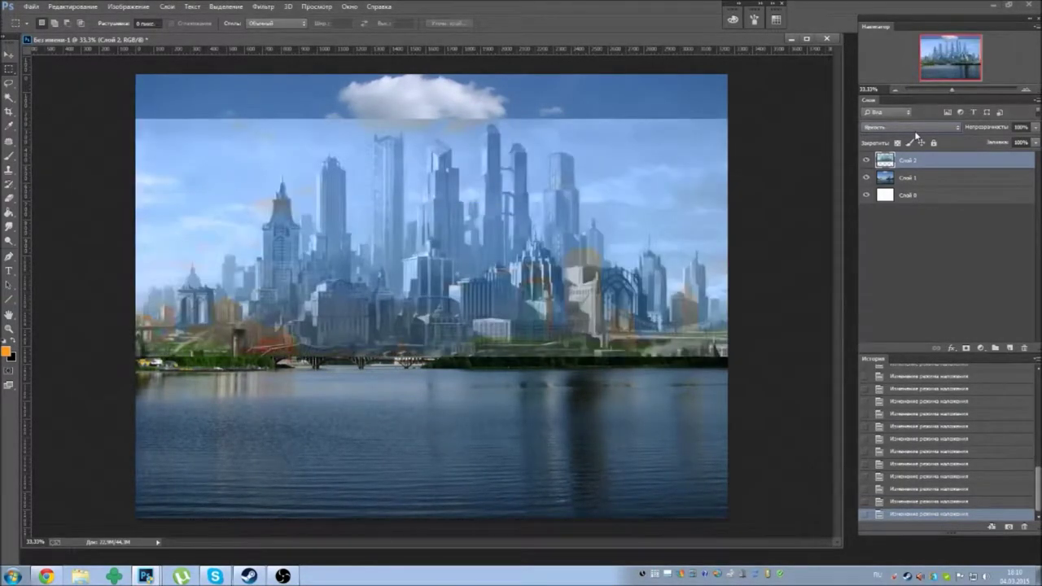
pyautogui.click(915, 128)
pyautogui.click(891, 145)
pyautogui.press('Down')
pyautogui.press('Down')
pyautogui.press('Down')
pyautogui.press('Down')
pyautogui.press('Down')
pyautogui.press('Down')
pyautogui.press('Down')
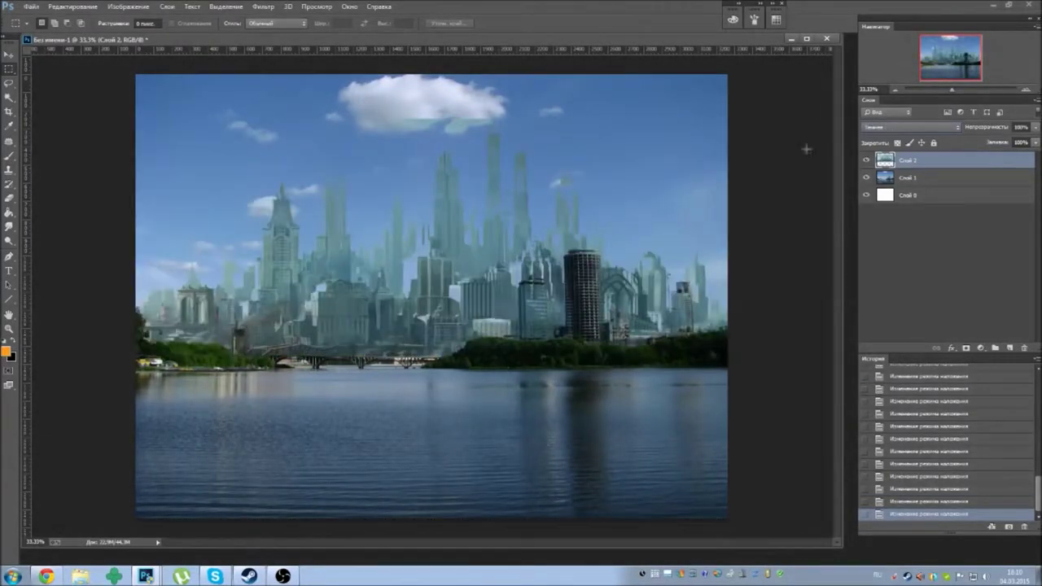
# - Open an Exposure adjustment on the city layer with exposure -1.58 and offset -0.0328
pyautogui.click(128, 6)
pyautogui.click(318, 64)
pyautogui.moveTo(678, 135)
pyautogui.mouseDown()
pyautogui.moveTo(653, 136)
pyautogui.moveTo(672, 136)
pyautogui.moveTo(668, 111)
pyautogui.moveTo(660, 115)
pyautogui.mouseUp()
# - Lower the gamma to 1.47, fine-tune the exposure, and apply the adjustment
pyautogui.moveTo(690, 159); pyautogui.dragTo(660, 159)
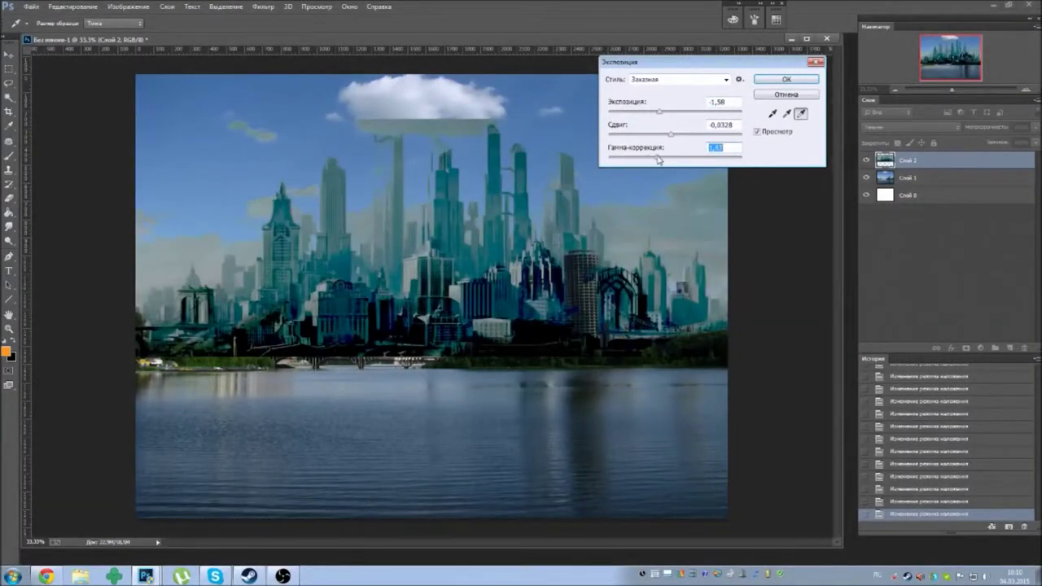
pyautogui.moveTo(656, 114); pyautogui.dragTo(656, 116)
pyautogui.press('Return')
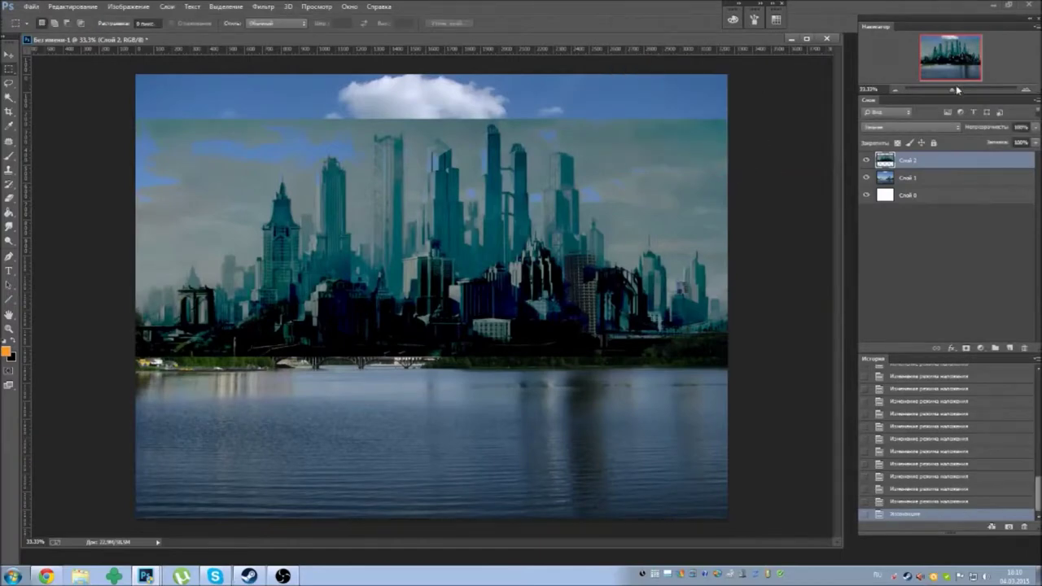
# - Zoom in with the Navigator to inspect the river, then zoom back out to fit
pyautogui.moveTo(952, 89); pyautogui.dragTo(964, 88)
pyautogui.click(927, 57)
pyautogui.moveTo(927, 57); pyautogui.dragTo(923, 60)
pyautogui.moveTo(964, 91); pyautogui.dragTo(952, 87)
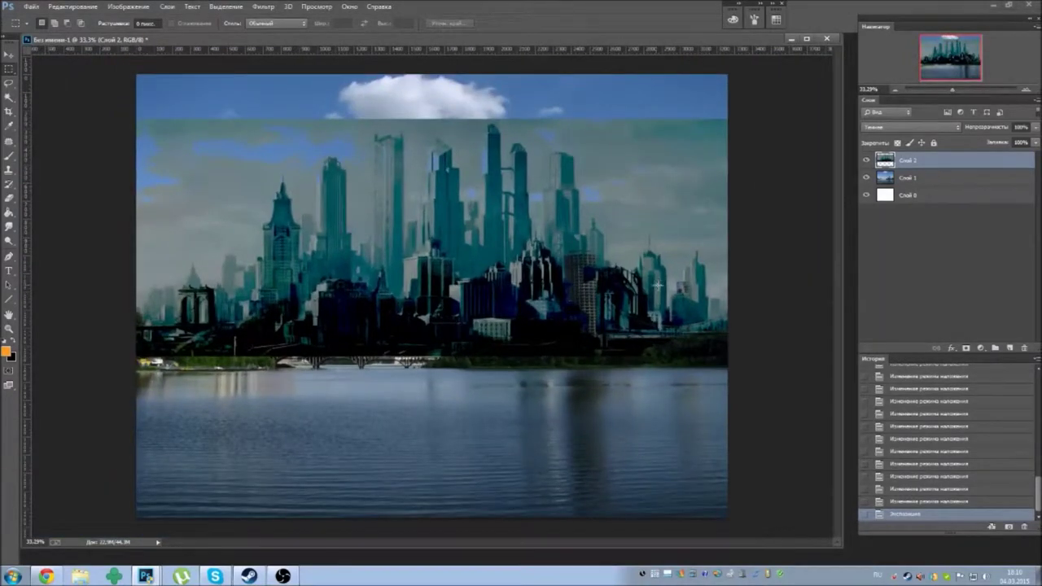
pyautogui.click(915, 179)
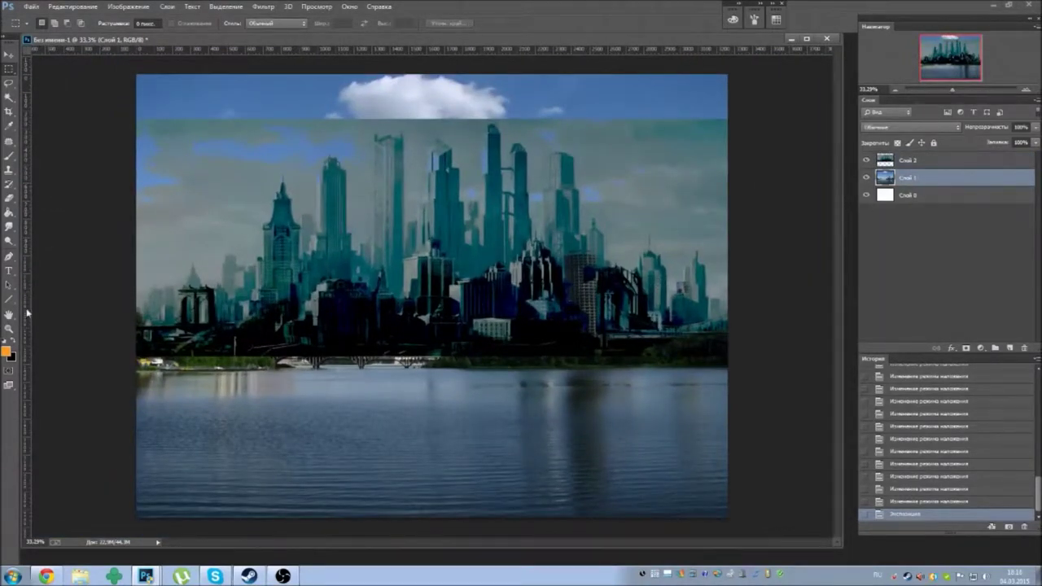
# - Clear the sky band above the skyline, then revert it through History
pyautogui.moveTo(128, 355); pyautogui.dragTo(737, 70)
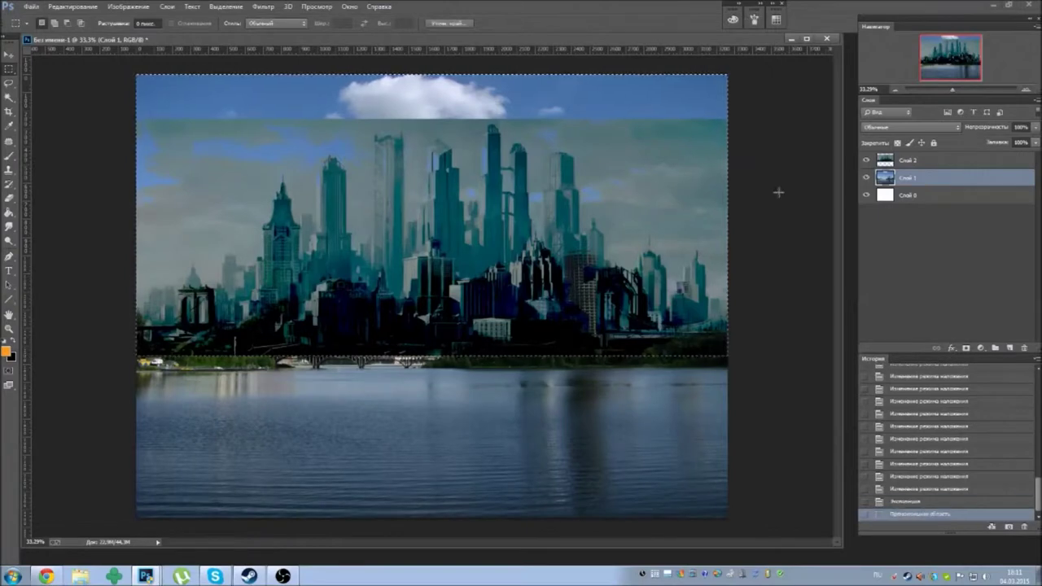
pyautogui.press('Delete')
pyautogui.hotkey('ctrl', 'd')
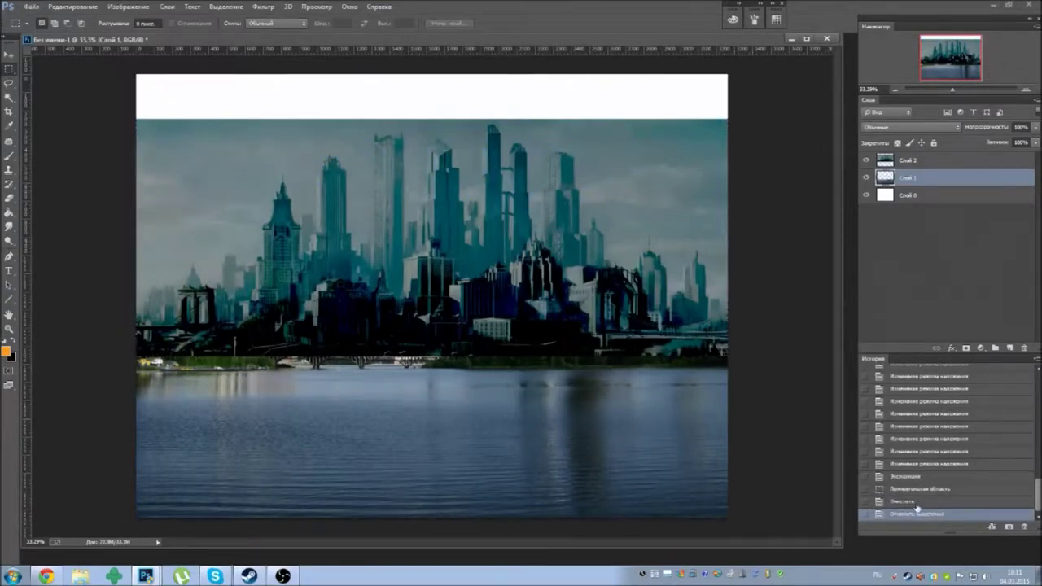
pyautogui.click(876, 502)
pyautogui.moveTo(952, 89); pyautogui.dragTo(956, 91)
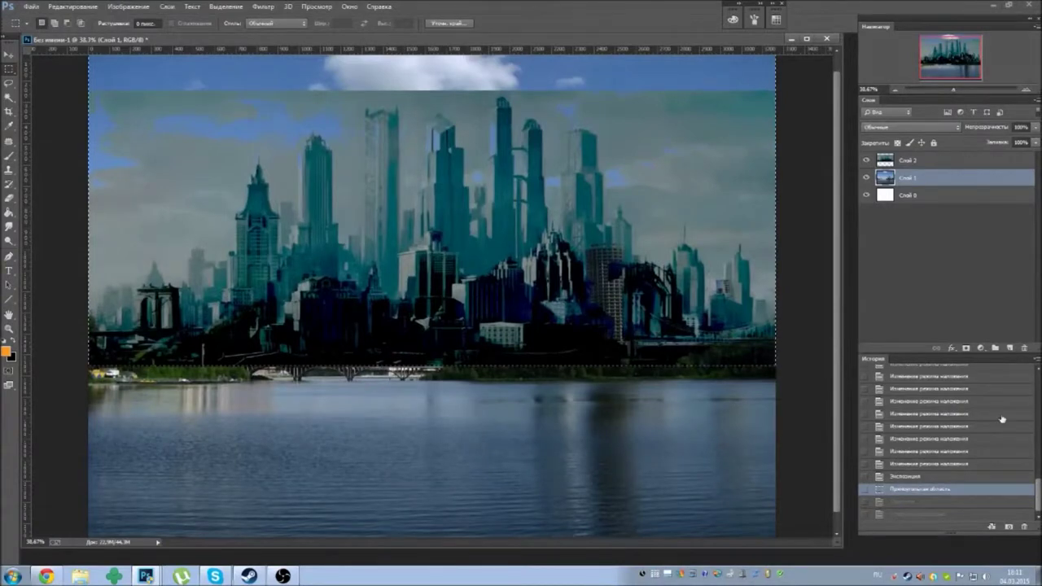
pyautogui.click(901, 474)
# - Delete the teal city layer and paste in the new fantasy city image
pyautogui.click(867, 160)
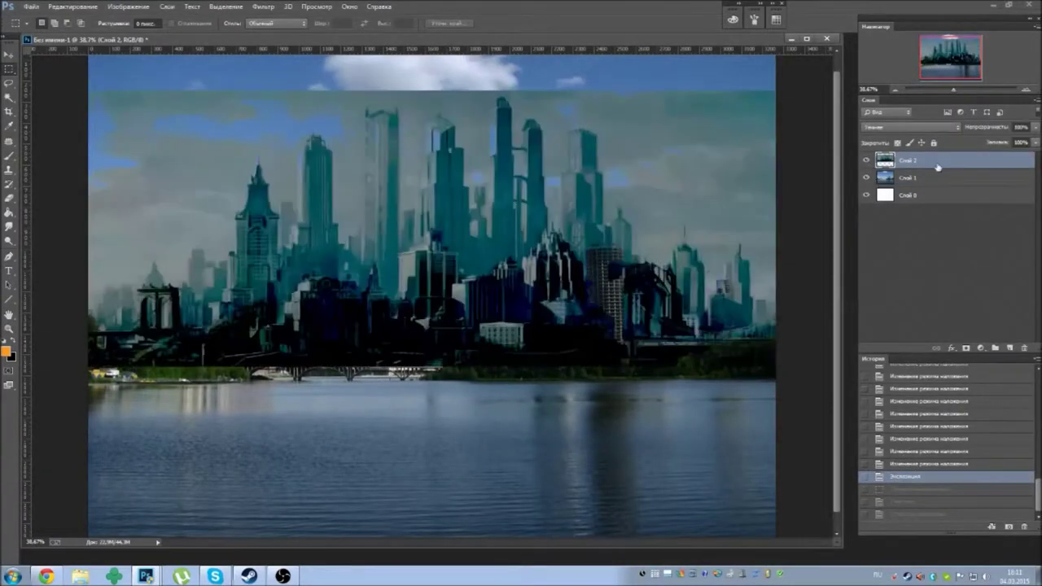
pyautogui.press('Delete')
pyautogui.hotkey('ctrl', 'v')
pyautogui.hotkey('ctrl', 't')
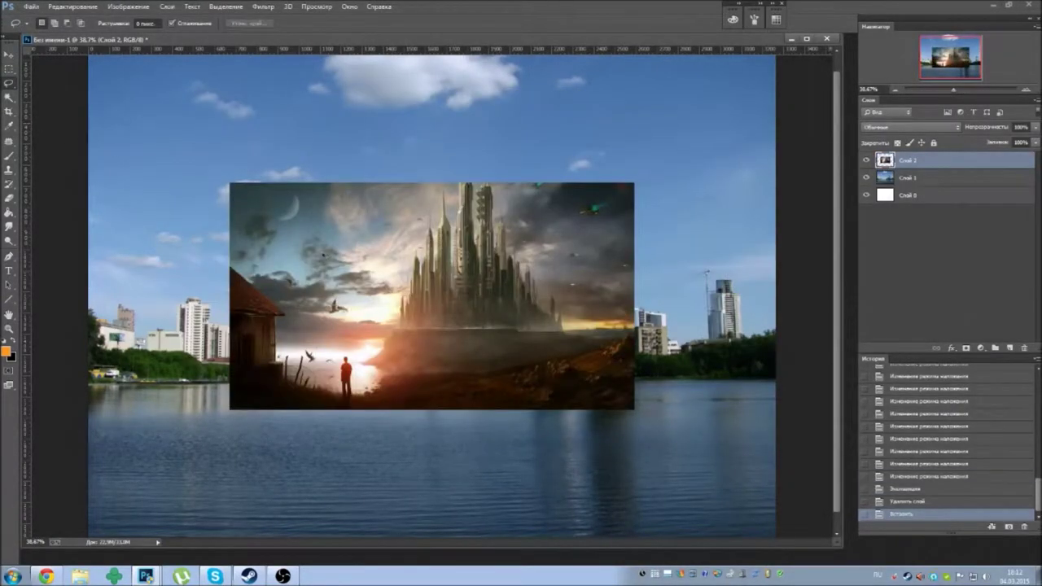
# - Move and enlarge the fantasy image over the canvas, lowering opacity to 77% to align
pyautogui.moveTo(426, 260)
pyautogui.mouseDown()
pyautogui.moveTo(324, 231)
pyautogui.moveTo(279, 291)
pyautogui.moveTo(213, 299)
pyautogui.mouseUp()
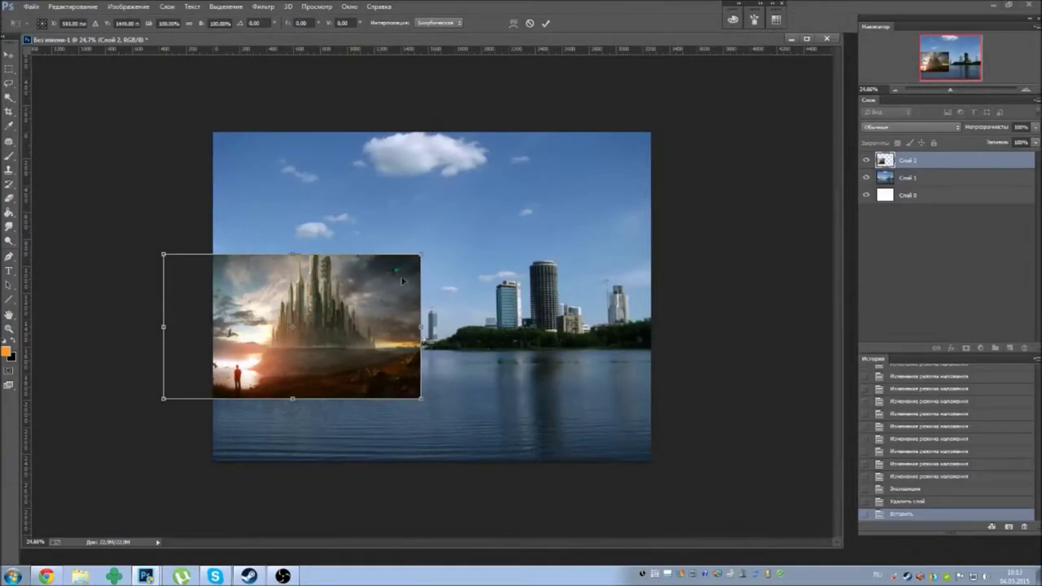
pyautogui.moveTo(421, 255)
pyautogui.mouseDown()
pyautogui.moveTo(679, 109)
pyautogui.moveTo(651, 121)
pyautogui.moveTo(817, 76)
pyautogui.mouseUp()
pyautogui.moveTo(540, 236)
pyautogui.mouseDown()
pyautogui.moveTo(397, 310)
pyautogui.moveTo(469, 303)
pyautogui.mouseUp()
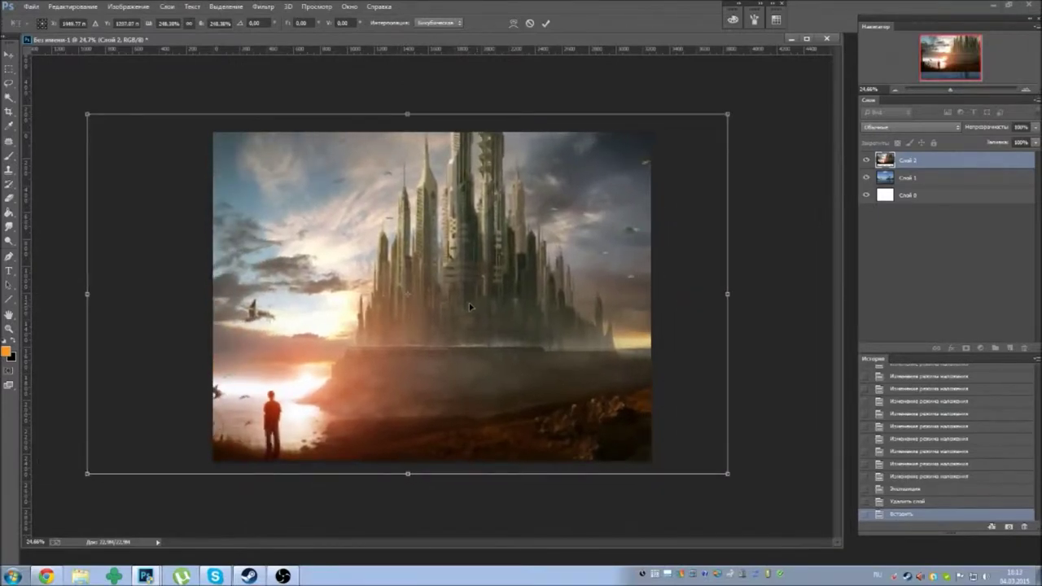
pyautogui.moveTo(989, 131); pyautogui.dragTo(970, 131)
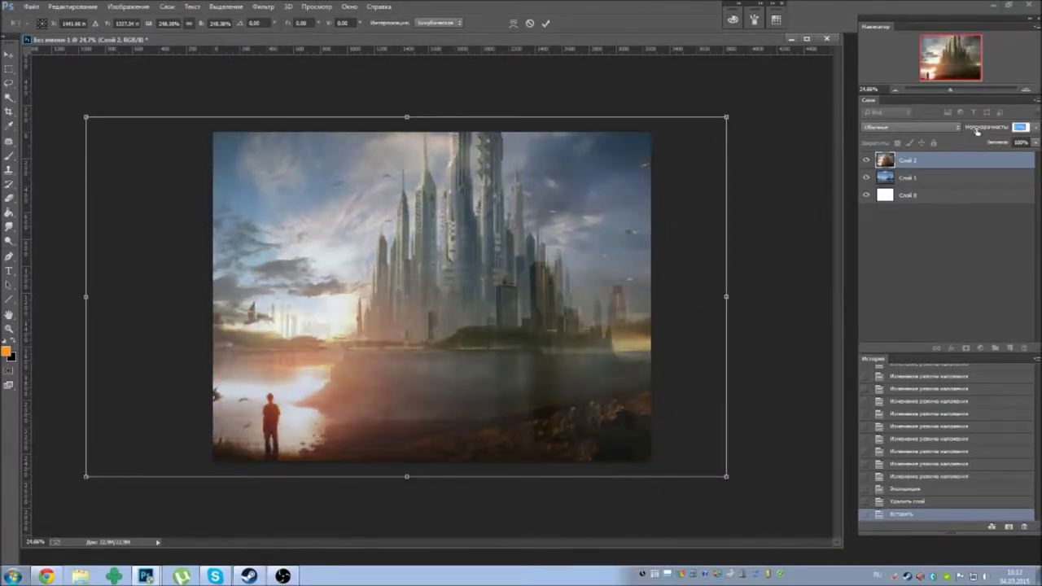
pyautogui.moveTo(86, 116); pyautogui.dragTo(31, 74)
pyautogui.moveTo(726, 476); pyautogui.dragTo(812, 489)
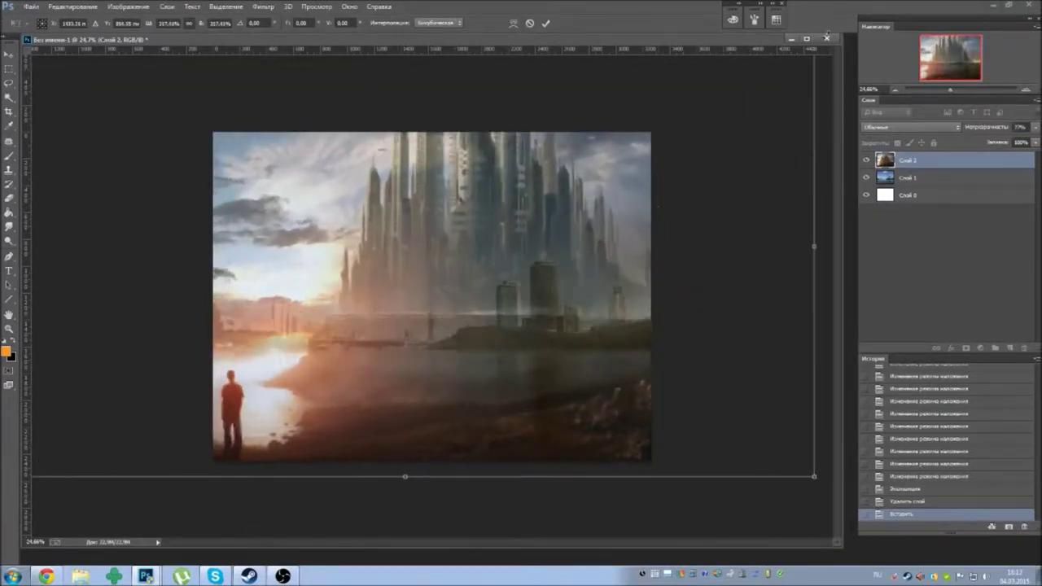
# - Rotate the fantasy image about -0.02° to level its horizon and apply the transform
pyautogui.moveTo(568, 236); pyautogui.dragTo(565, 253)
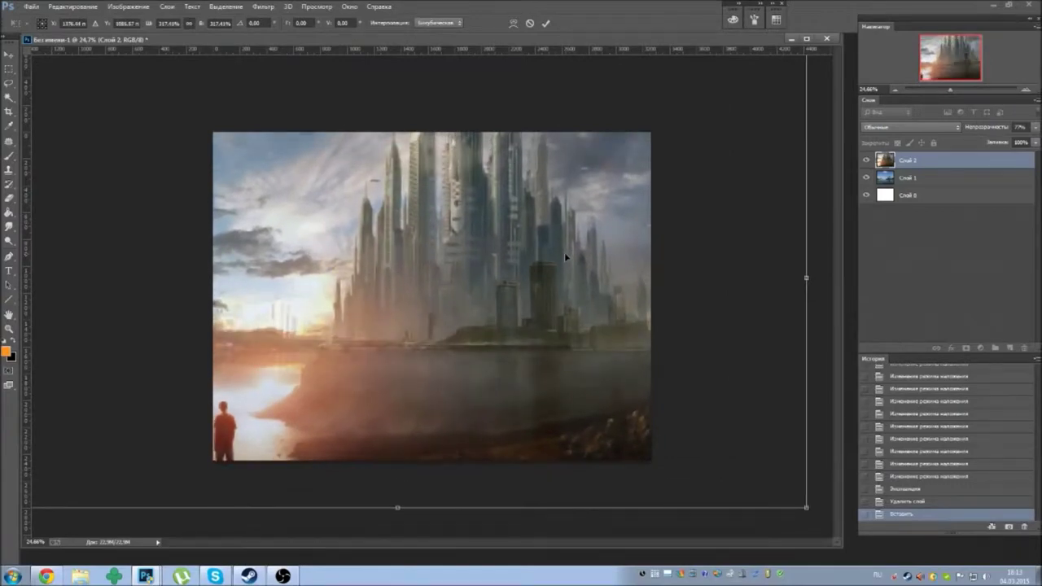
pyautogui.moveTo(741, 214); pyautogui.dragTo(739, 215)
pyautogui.moveTo(817, 204); pyautogui.dragTo(813, 195)
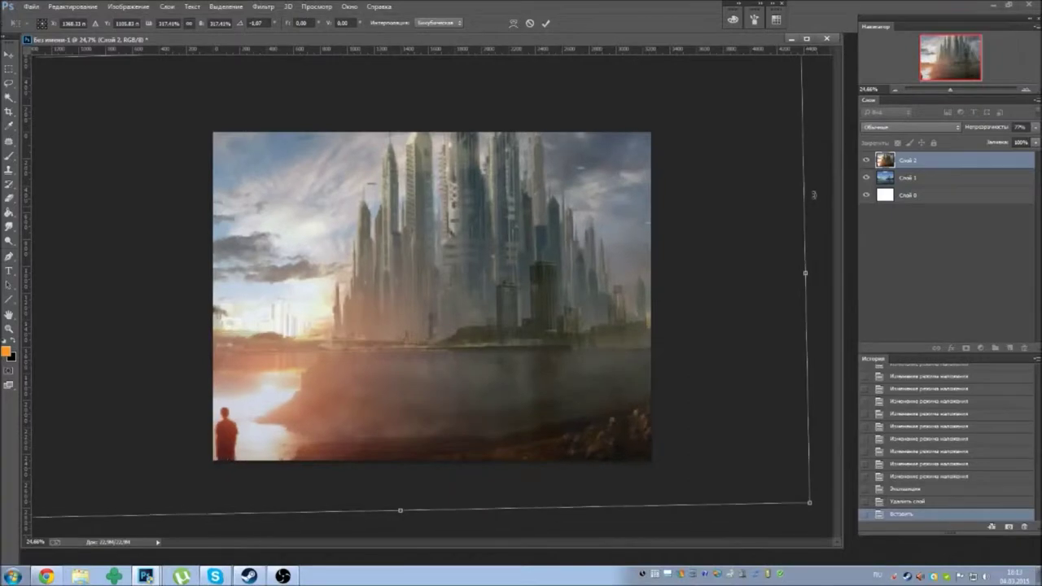
pyautogui.moveTo(814, 195); pyautogui.dragTo(813, 205)
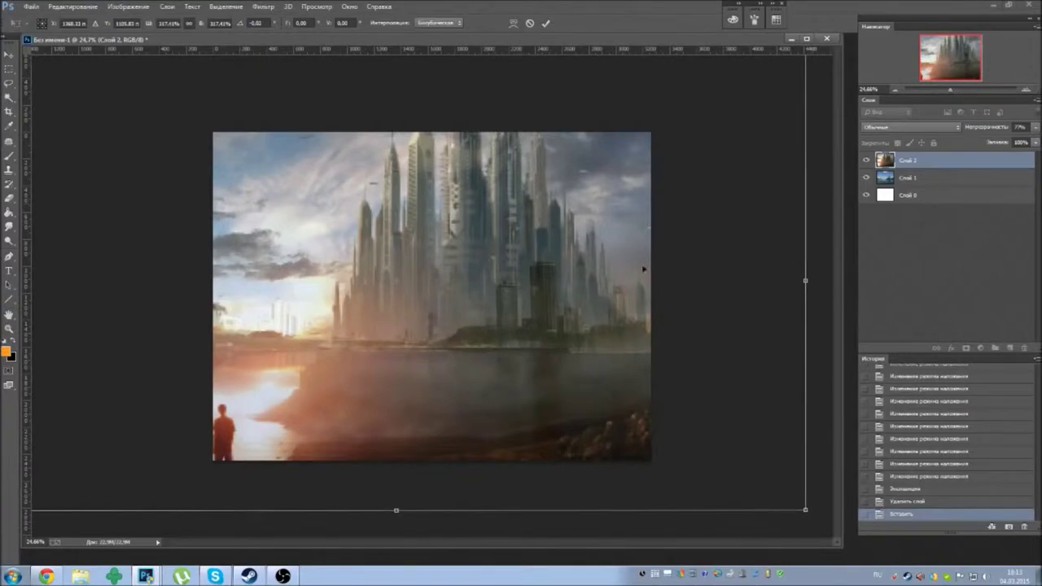
pyautogui.press('Return')
# - Restore the fantasy layer to 100% opacity and scroll through its blend modes
pyautogui.press('0')
pyautogui.click(905, 128)
pyautogui.scroll(-1, 906, 129)
pyautogui.scroll(-2, 905, 129)
pyautogui.scroll(-2, 906, 129)
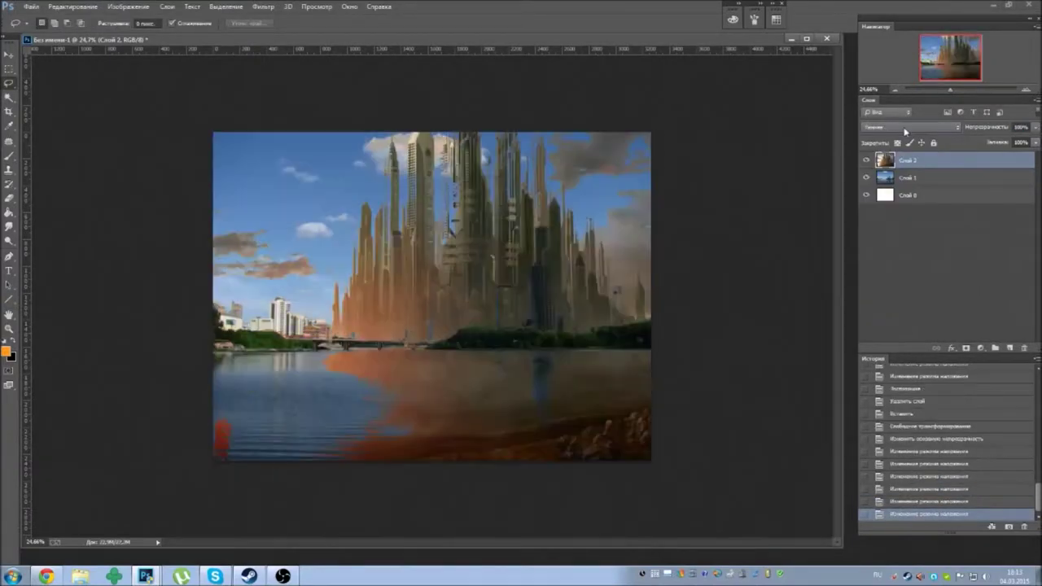
pyautogui.scroll(-1, 905, 129)
pyautogui.scroll(-1, 905, 129)
pyautogui.scroll(-1, 905, 128)
pyautogui.scroll(-2, 905, 129)
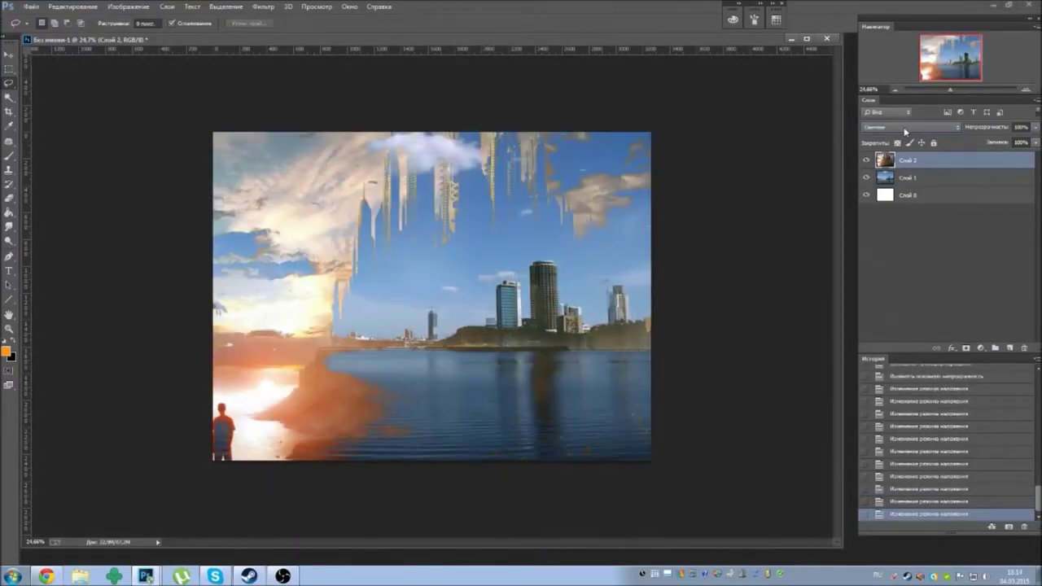
pyautogui.scroll(-1, 905, 128)
pyautogui.scroll(-1, 906, 129)
pyautogui.scroll(-1, 905, 128)
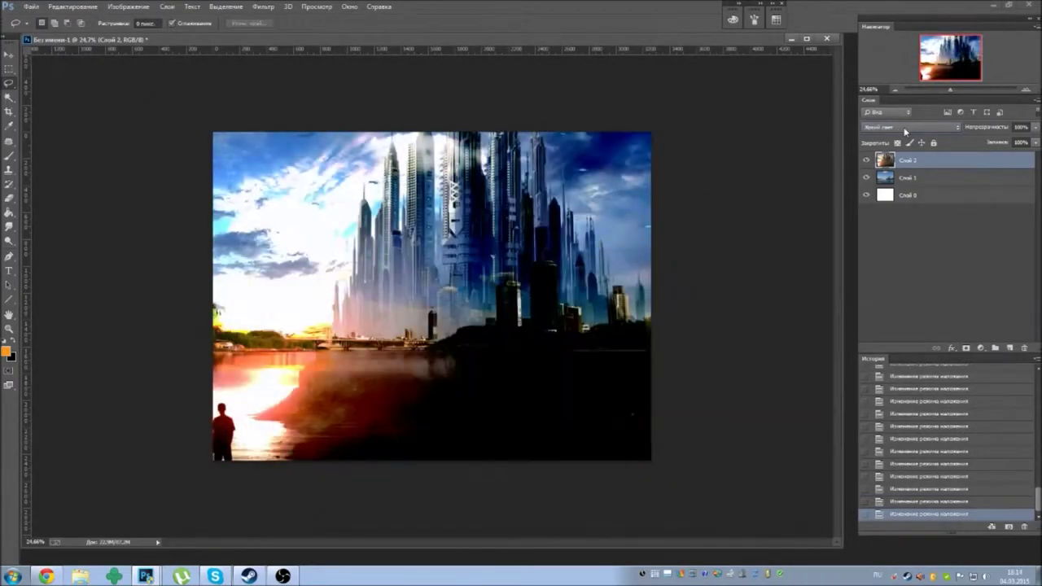
pyautogui.scroll(-2, 905, 128)
pyautogui.scroll(2, 906, 129)
pyautogui.scroll(-1, 905, 130)
pyautogui.scroll(2, 905, 130)
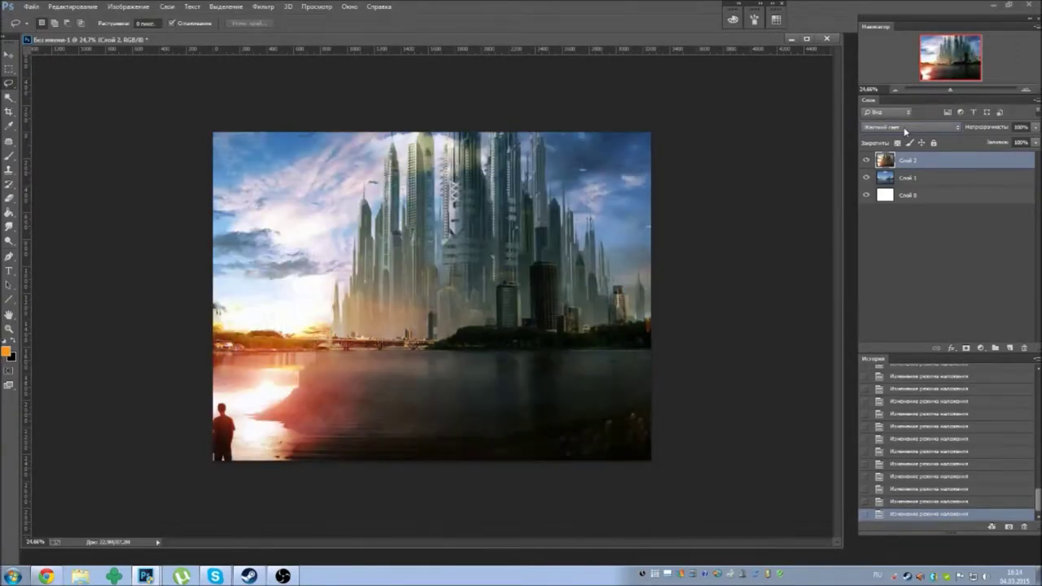
# - Apply an Exposure adjustment of +0.49 with offset -0.0246 to the fantasy layer
pyautogui.click(128, 7)
pyautogui.click(326, 63)
pyautogui.moveTo(675, 111)
pyautogui.mouseDown()
pyautogui.moveTo(686, 112)
pyautogui.moveTo(673, 136)
pyautogui.moveTo(678, 160)
pyautogui.mouseUp()
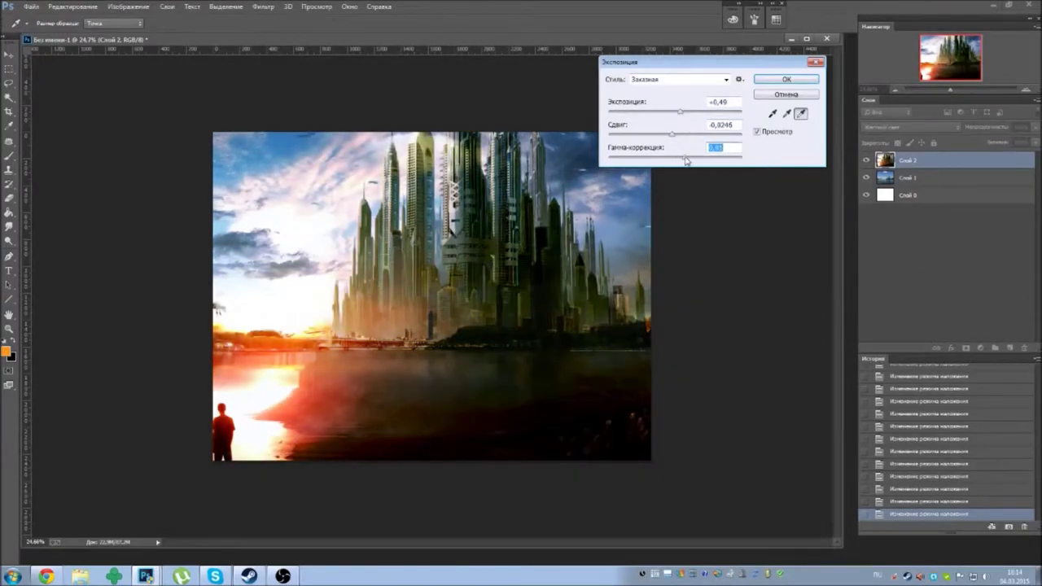
pyautogui.click(765, 80)
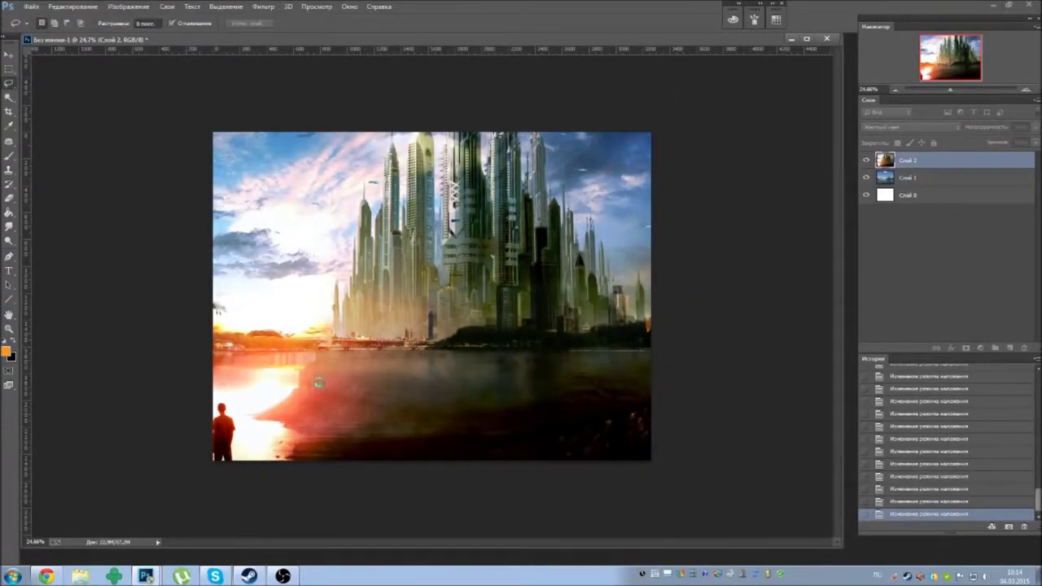
# - Delete the city layer's lower part and the strip just above the water
pyautogui.press('m')
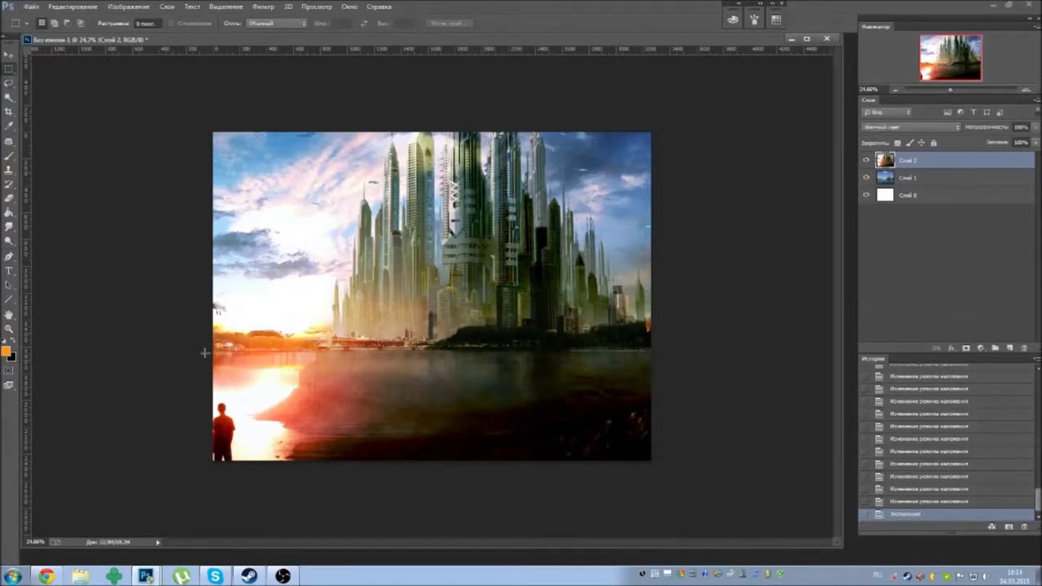
pyautogui.moveTo(607, 450); pyautogui.dragTo(735, 497)
pyautogui.press('Delete')
pyautogui.hotkey('ctrl', 'd')
pyautogui.moveTo(203, 345); pyautogui.dragTo(773, 435)
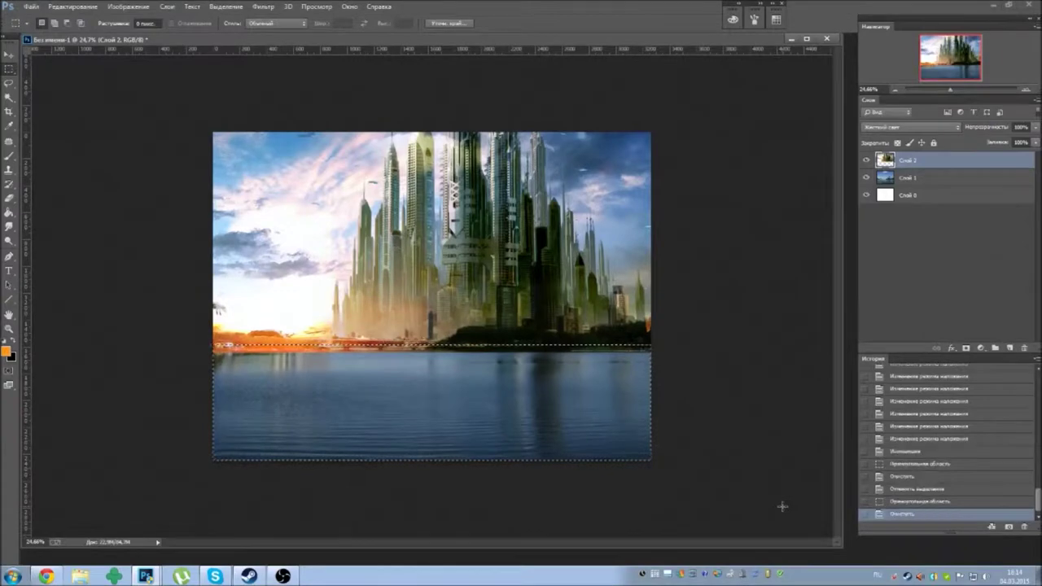
pyautogui.press('Delete')
pyautogui.hotkey('ctrl', 'd')
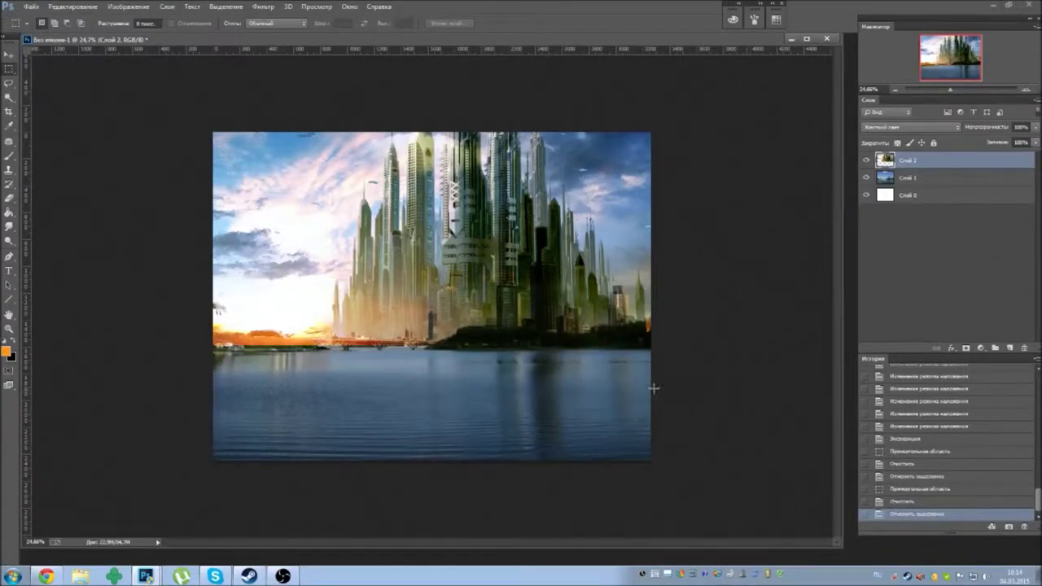
# - Rotate the river photo about 0.49° and stretch it slightly larger, then apply
pyautogui.moveTo(955, 90); pyautogui.dragTo(957, 92)
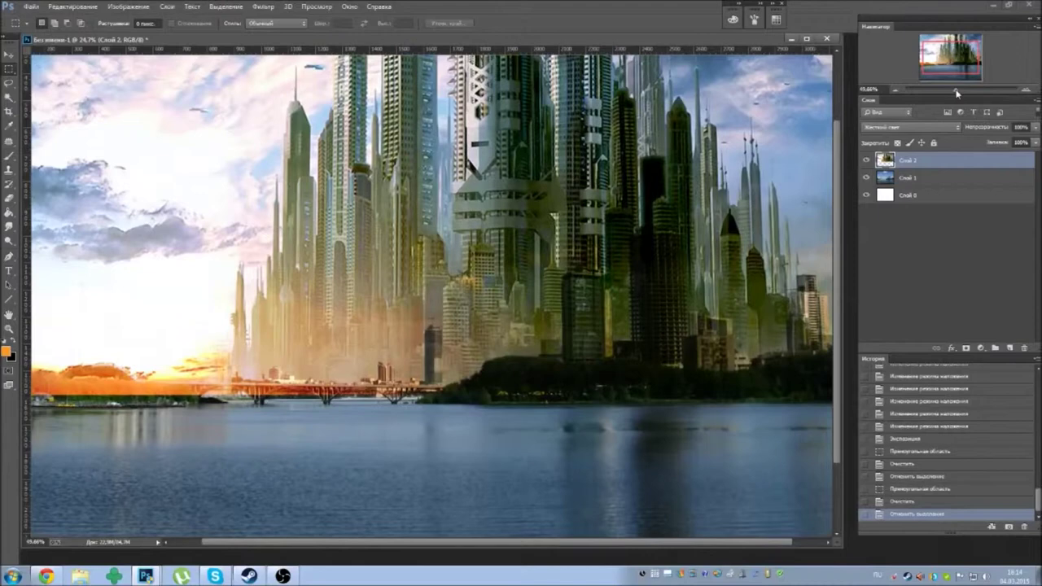
pyautogui.moveTo(957, 93); pyautogui.dragTo(950, 90)
pyautogui.click(924, 176)
pyautogui.rightClick(573, 272)
pyautogui.click(661, 377)
pyautogui.moveTo(761, 245); pyautogui.dragTo(763, 246)
pyautogui.moveTo(432, 131); pyautogui.dragTo(431, 126)
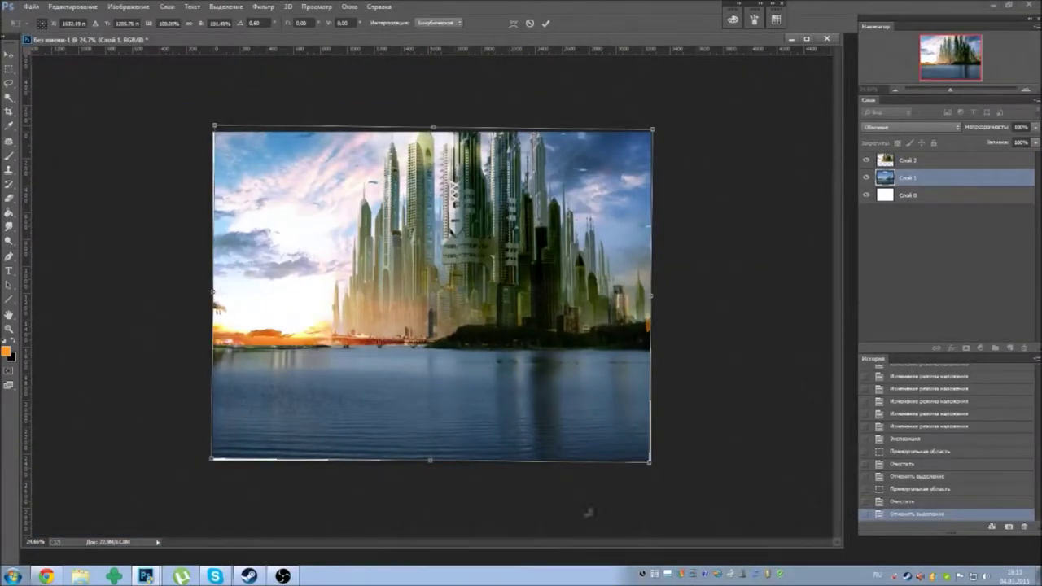
pyautogui.moveTo(430, 462); pyautogui.dragTo(431, 465)
pyautogui.moveTo(649, 300); pyautogui.dragTo(662, 298)
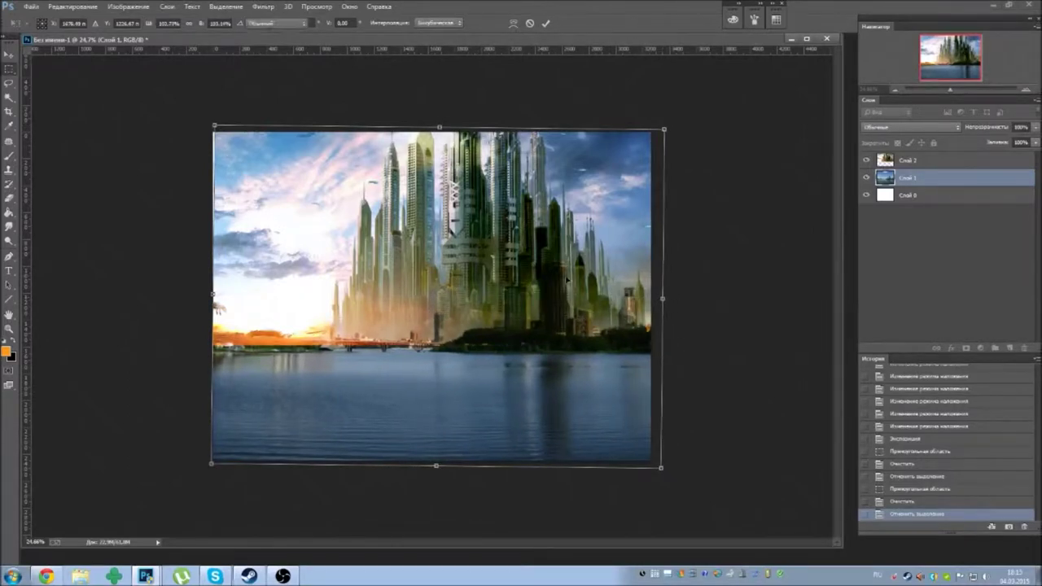
pyautogui.press('Return')
pyautogui.scroll(3, 698, 260)
pyautogui.moveTo(678, 261); pyautogui.dragTo(561, 258)
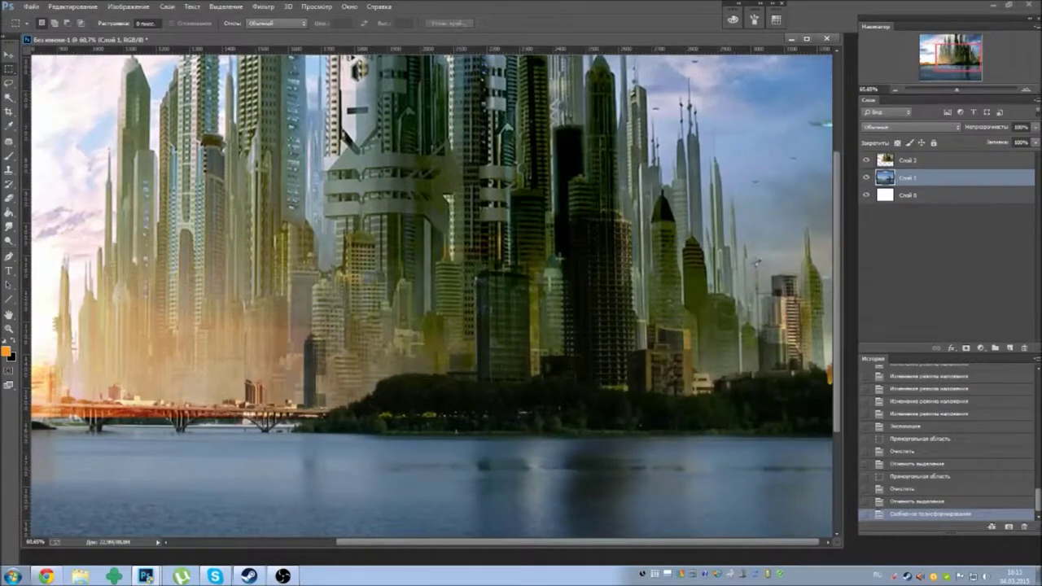
# - Switch to Magnetic Lasso and cut the city layer away over the round tower
pyautogui.rightClick(9, 83)
pyautogui.click(65, 107)
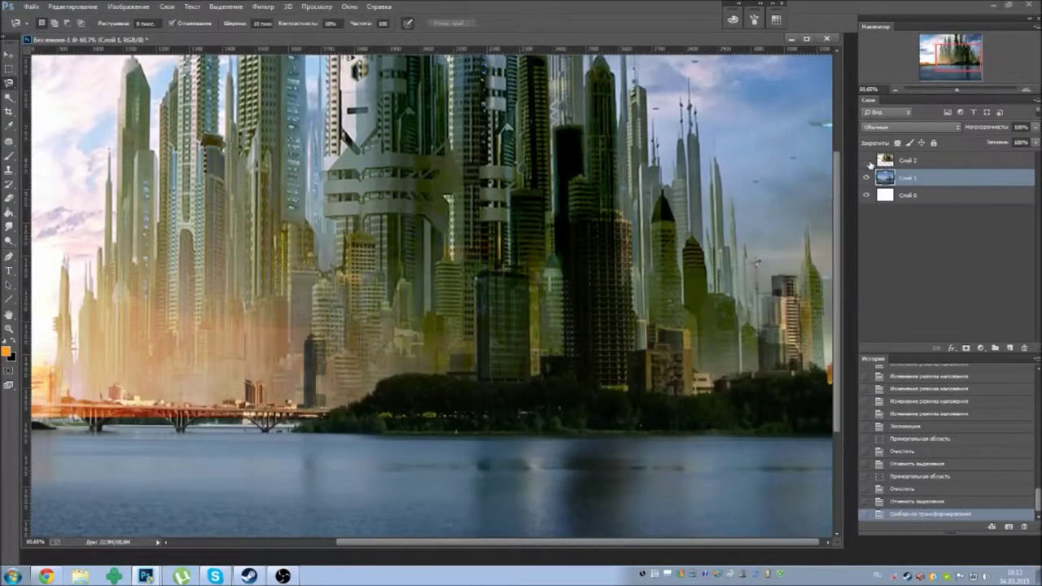
pyautogui.click(867, 160)
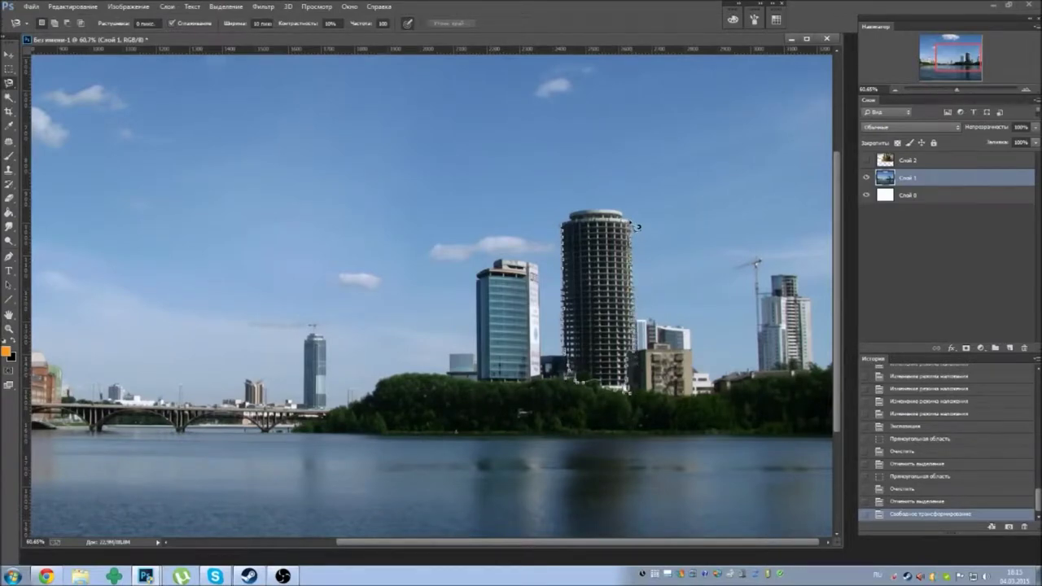
pyautogui.click(569, 232)
pyautogui.click(867, 160)
pyautogui.click(908, 160)
pyautogui.press('Delete')
pyautogui.hotkey('ctrl', 'd')
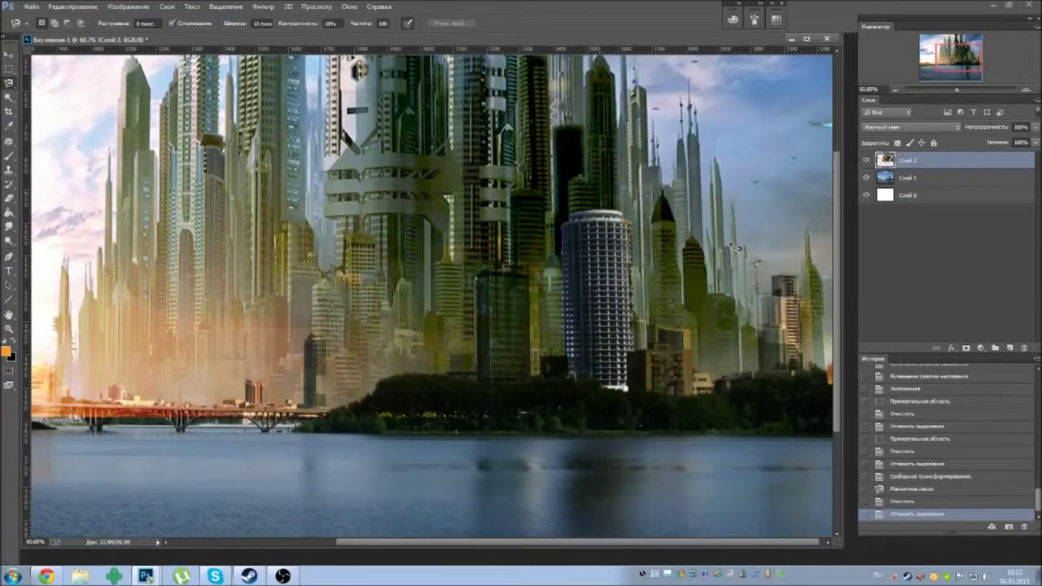
# - Cut the city layer away over the blue glass tower
pyautogui.click(867, 161)
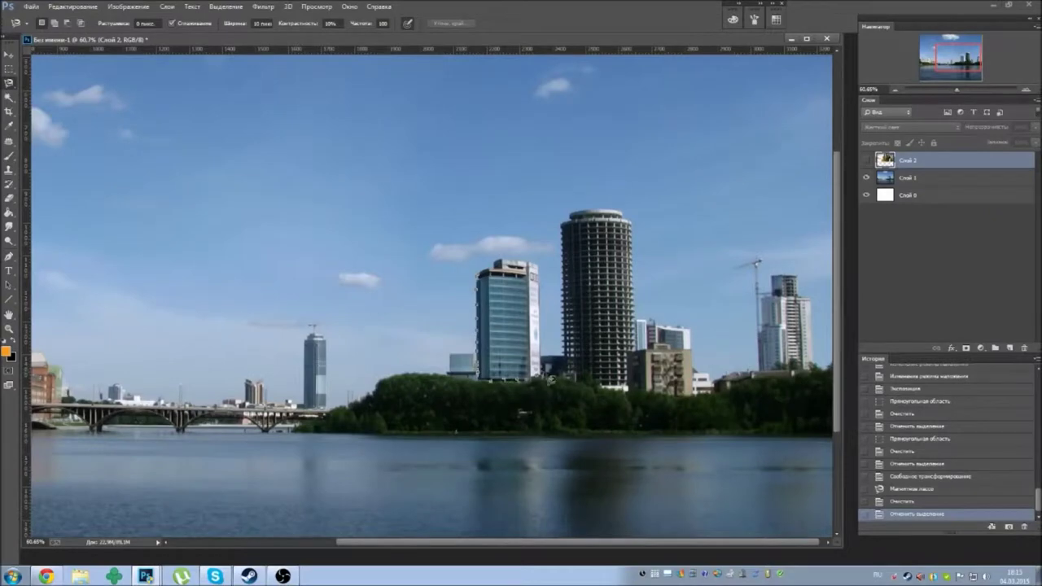
pyautogui.click(492, 275)
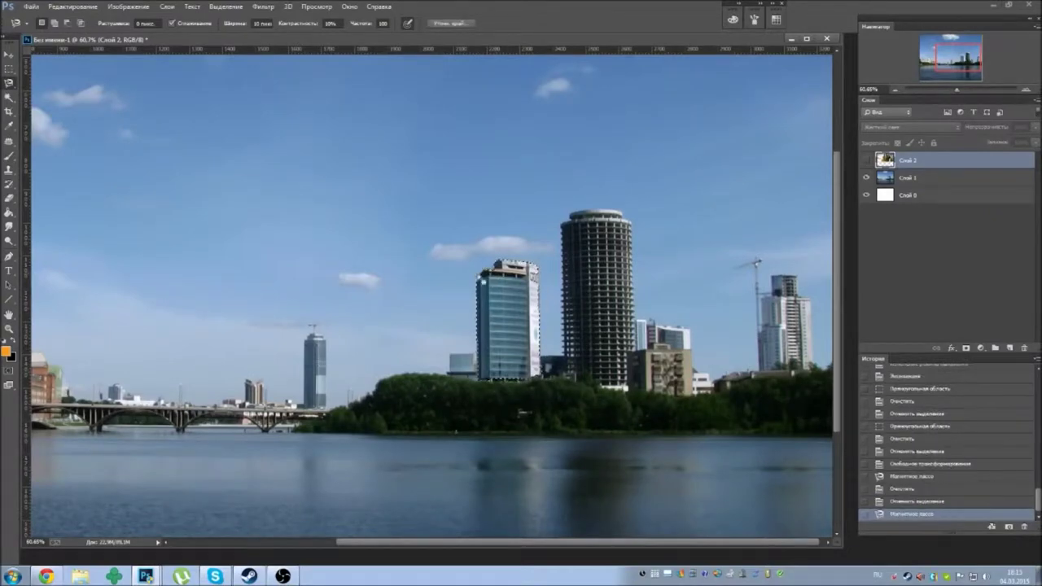
pyautogui.click(867, 161)
pyautogui.press('Delete')
pyautogui.hotkey('ctrl', 'd')
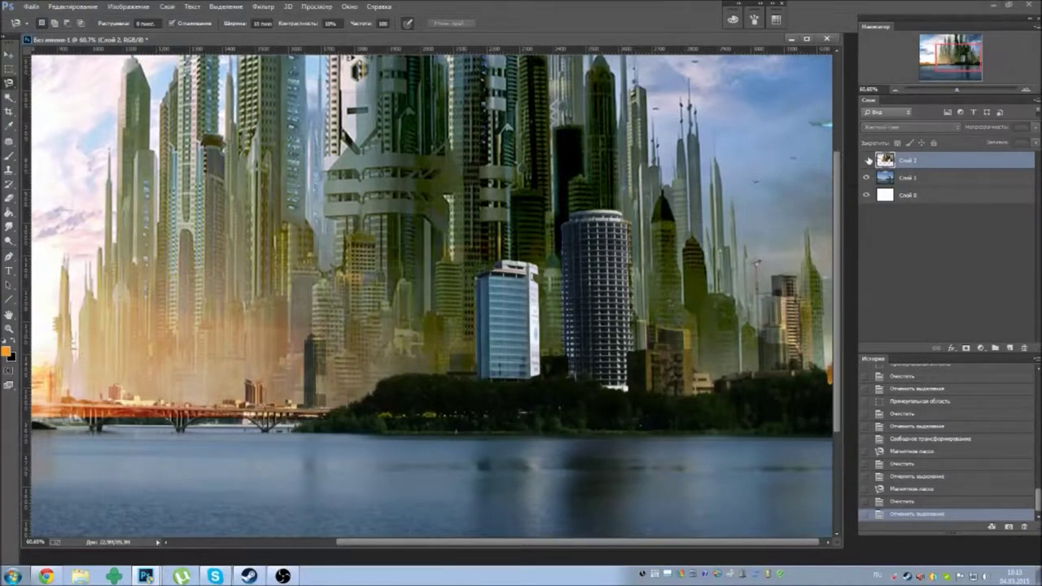
# - Outline the right tower on the river photo and clear the city over it
pyautogui.click(867, 160)
pyautogui.click(908, 177)
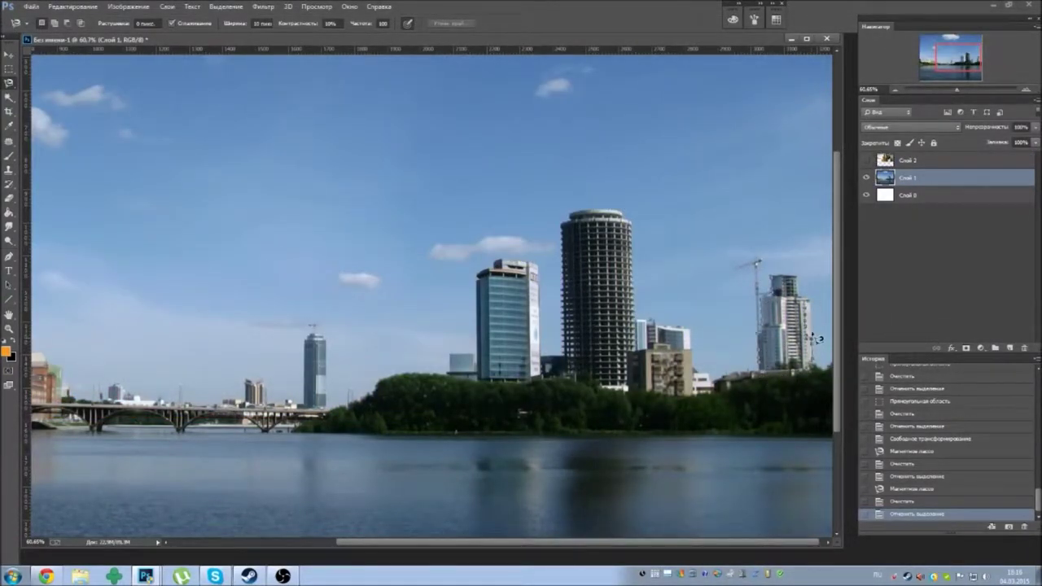
pyautogui.click(780, 281)
pyautogui.hotkey('alt', ']')
pyautogui.hotkey('ctrl', ',')
pyautogui.hotkey('ctrl', 'd')
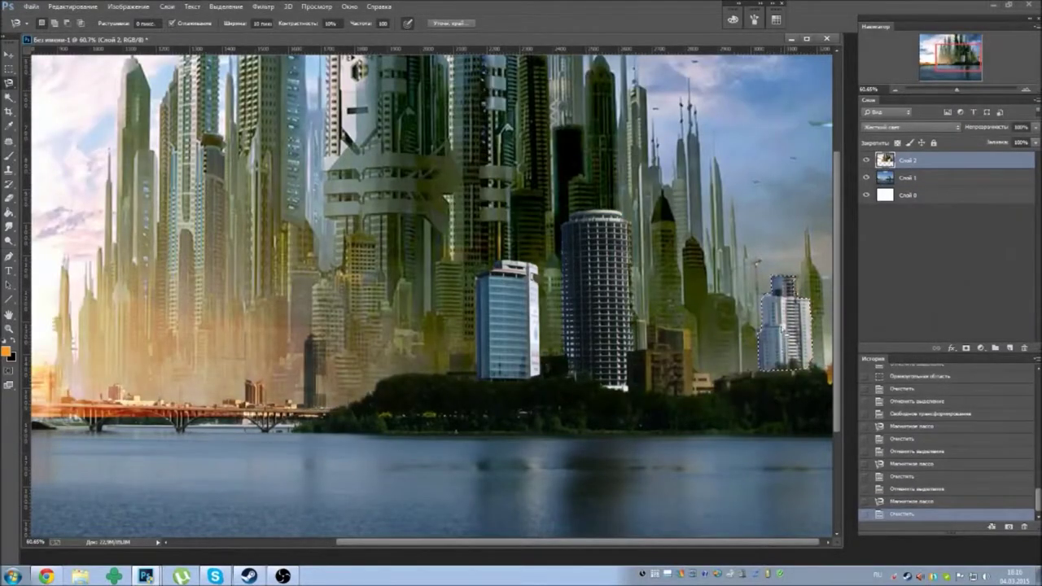
# - Outline the thin central tower and clear the city layer over it
pyautogui.moveTo(962, 59); pyautogui.dragTo(956, 64)
pyautogui.click(866, 160)
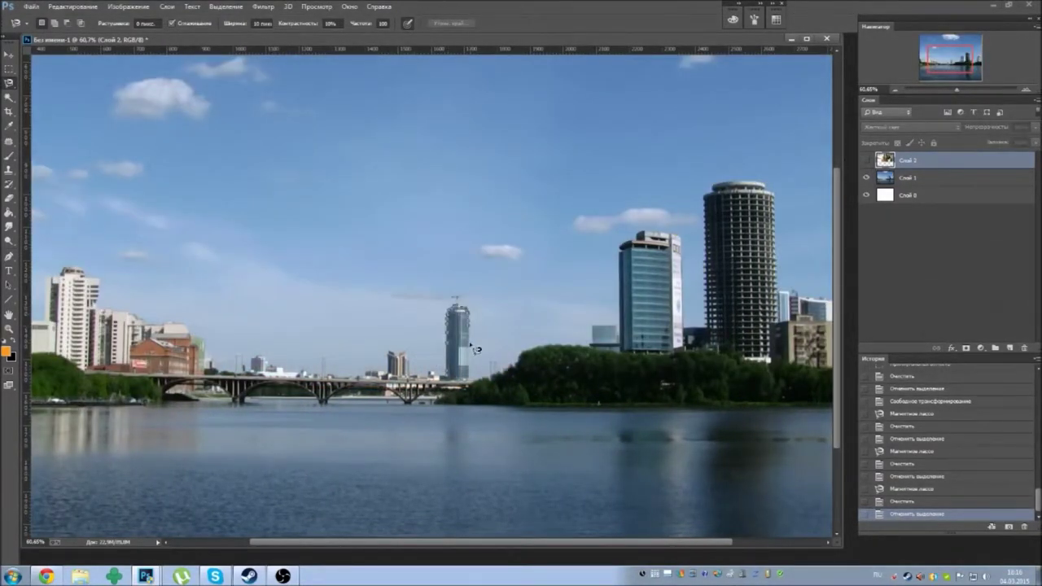
pyautogui.click(472, 366)
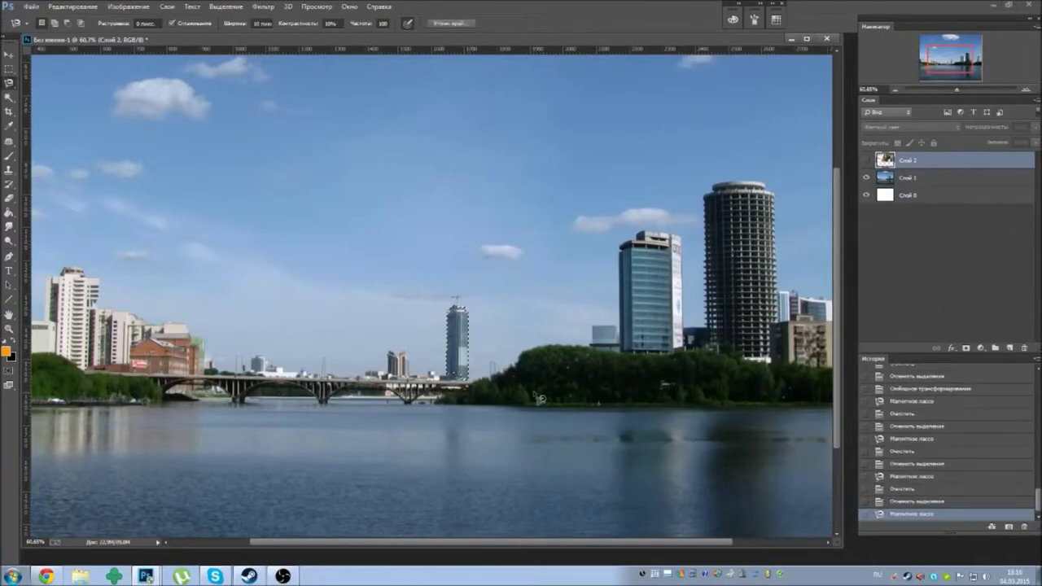
pyautogui.click(867, 160)
pyautogui.hotkey('ctrl', 'd')
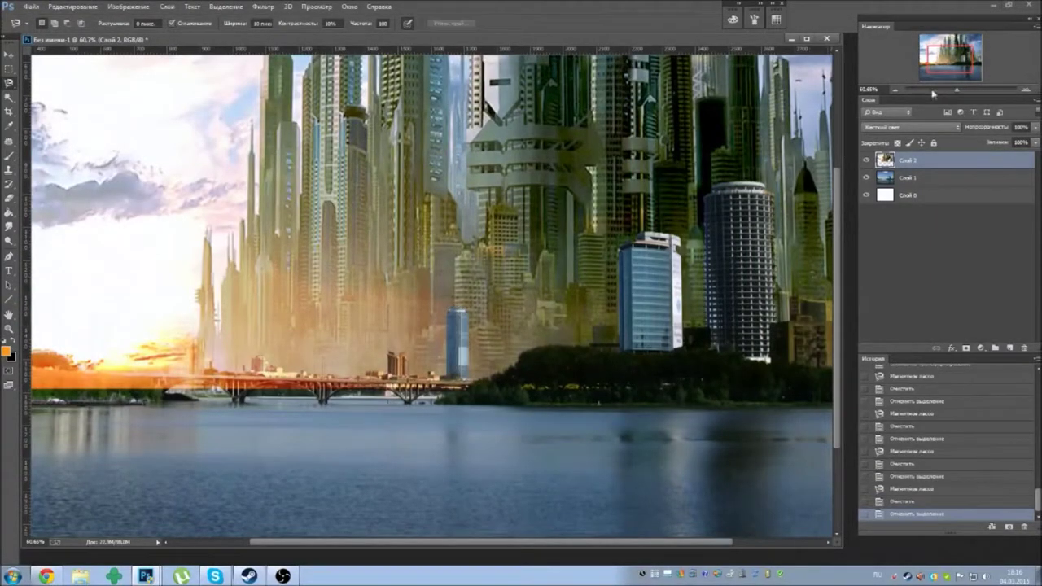
# - Cut the city layer away over the left-bank buildings
pyautogui.hscroll(-2, 814, 184)
pyautogui.hscroll(-2, 722, 276)
pyautogui.click(866, 160)
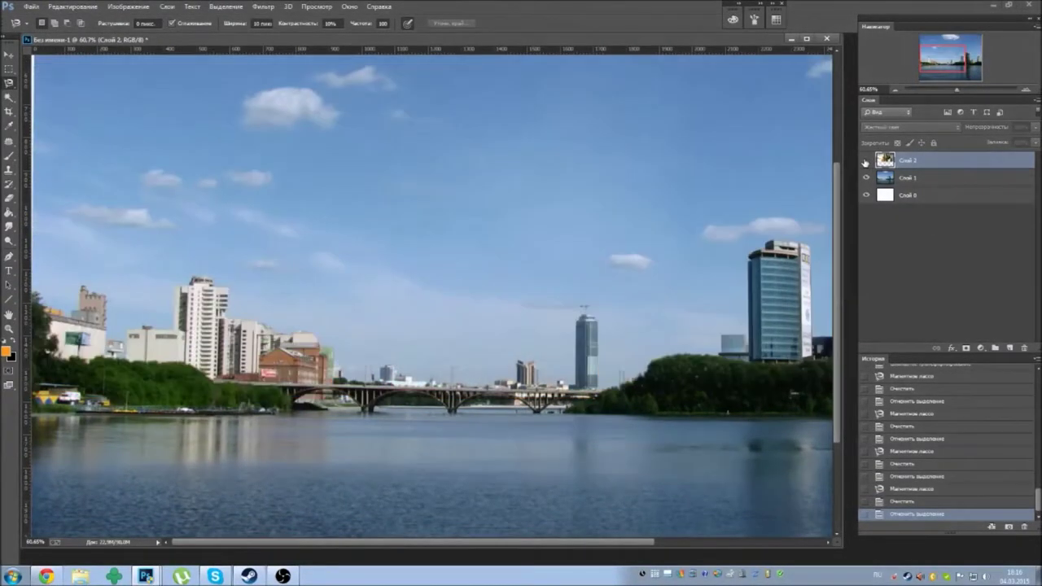
pyautogui.click(866, 160)
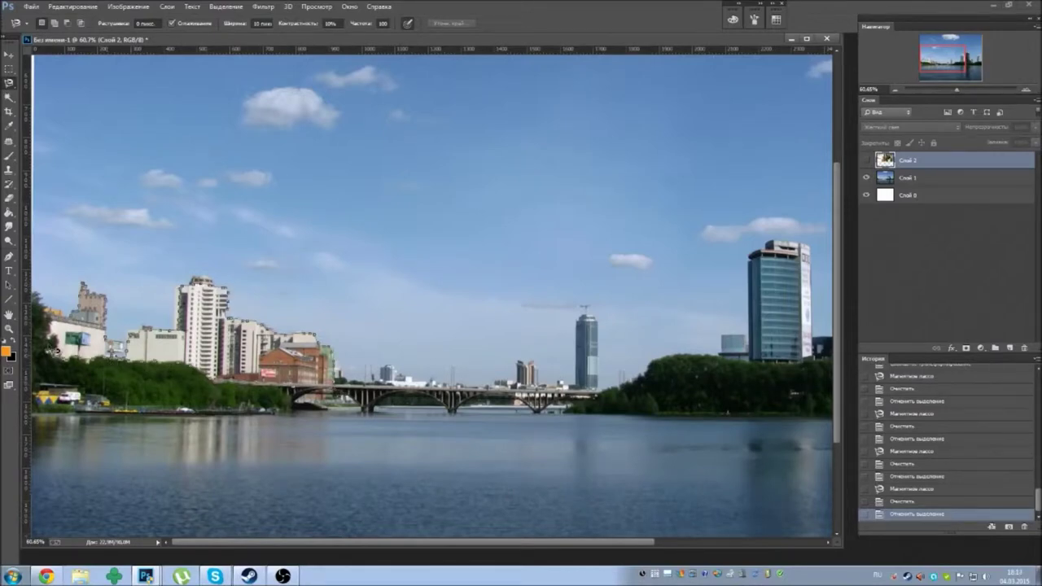
pyautogui.click(51, 313)
pyautogui.press('Delete')
pyautogui.hotkey('ctrl', 'd')
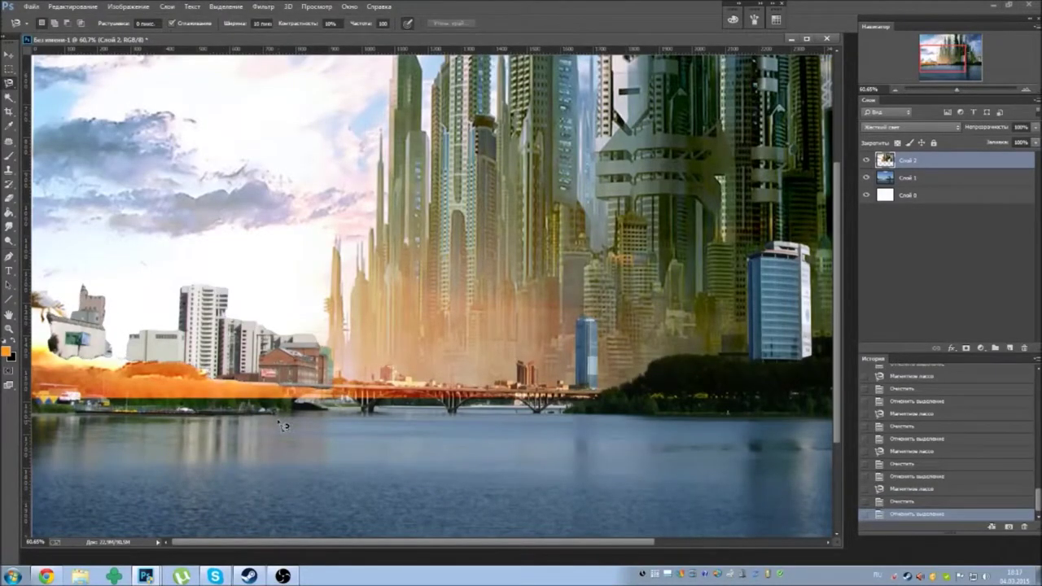
# - Erase the orange patch along the left shoreline with an enlarged Eraser brush
pyautogui.press('e')
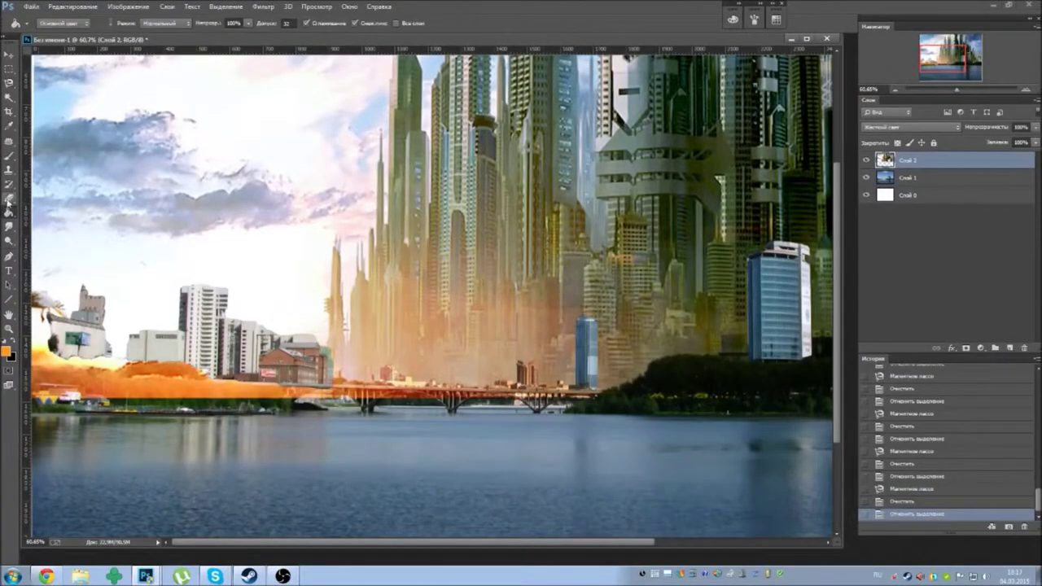
pyautogui.rightClick(168, 391)
pyautogui.moveTo(224, 273); pyautogui.dragTo(275, 274)
pyautogui.press('Return')
pyautogui.moveTo(49, 367); pyautogui.dragTo(443, 391)
pyautogui.moveTo(163, 395); pyautogui.dragTo(37, 307)
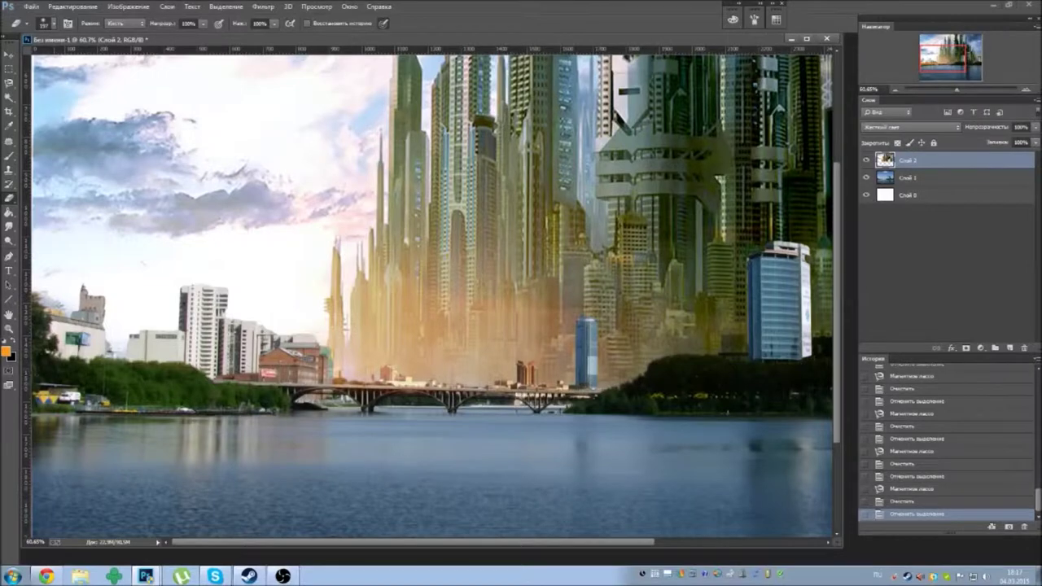
pyautogui.click(245, 403)
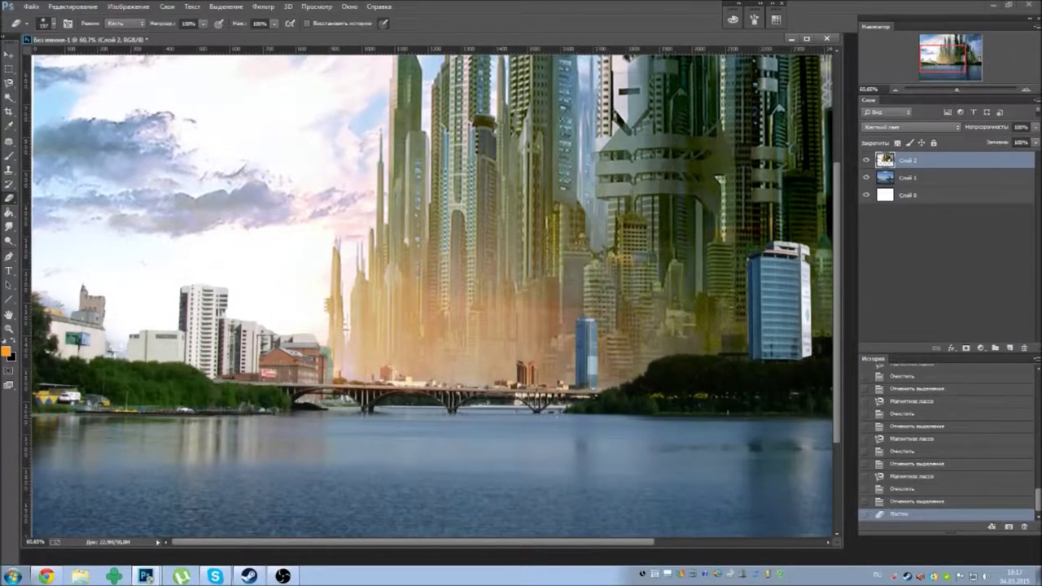
pyautogui.moveTo(489, 326)
pyautogui.mouseDown()
pyautogui.moveTo(293, 432)
pyautogui.moveTo(245, 505)
pyautogui.moveTo(293, 411)
pyautogui.mouseUp()
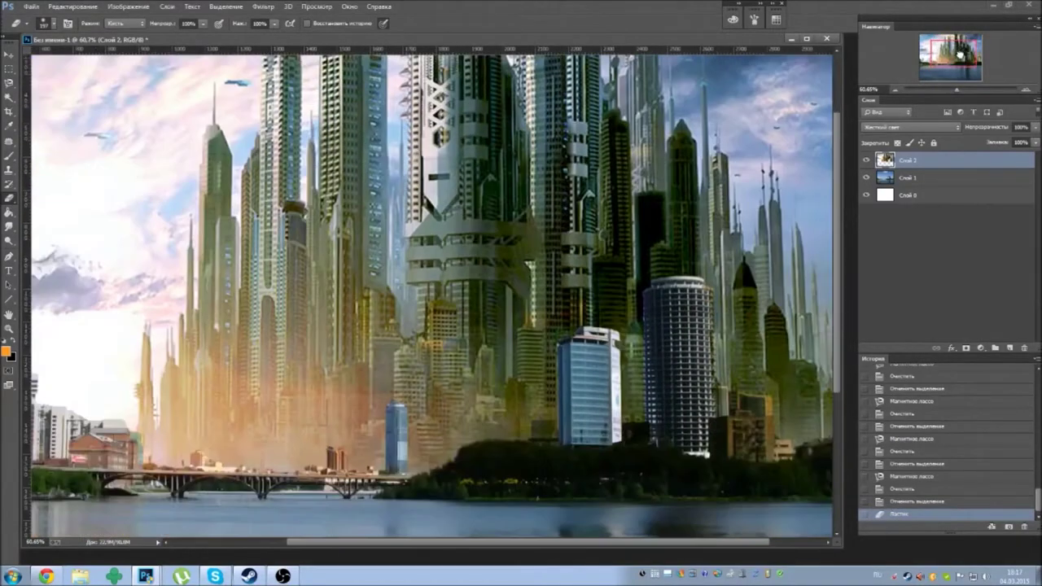
# - Zoom out, make the river photo layer active, and open Image > Adjustments
pyautogui.moveTo(959, 91); pyautogui.dragTo(954, 88)
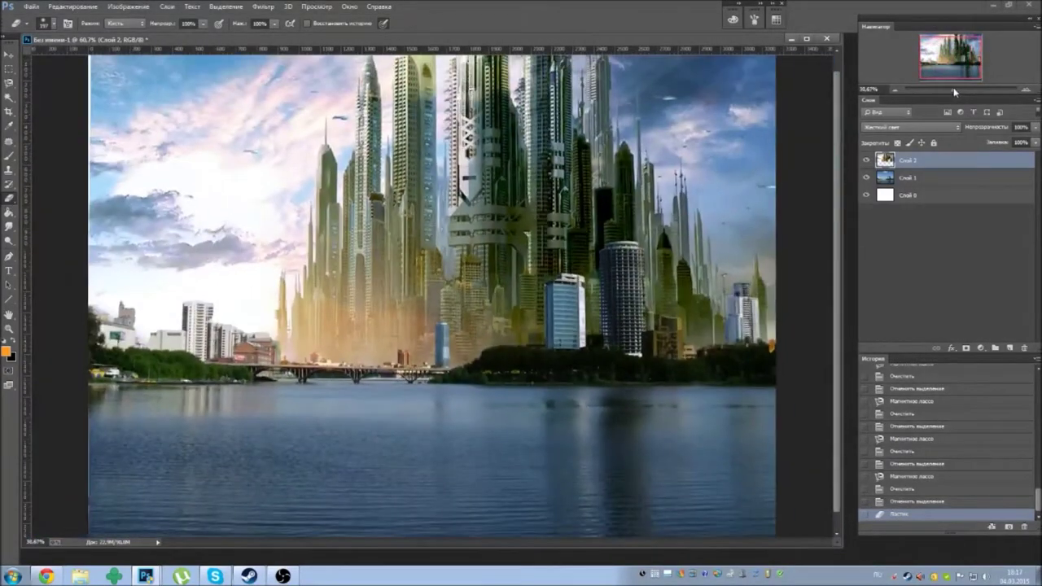
pyautogui.click(908, 177)
pyautogui.click(128, 7)
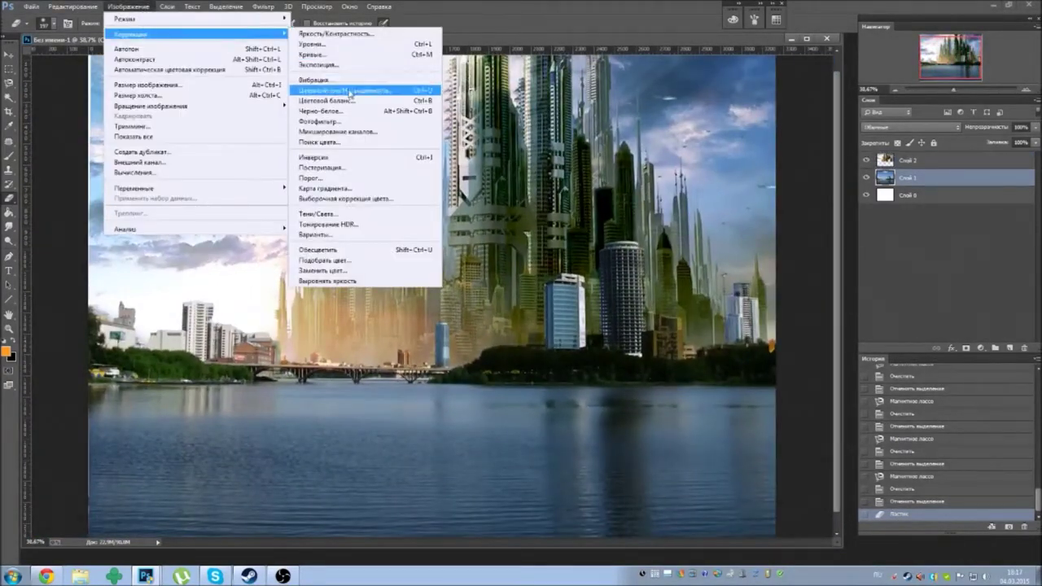
# - Try a purple hue shift in Hue/Saturation, then cancel it
pyautogui.click(350, 88)
pyautogui.moveTo(780, 308); pyautogui.dragTo(784, 302)
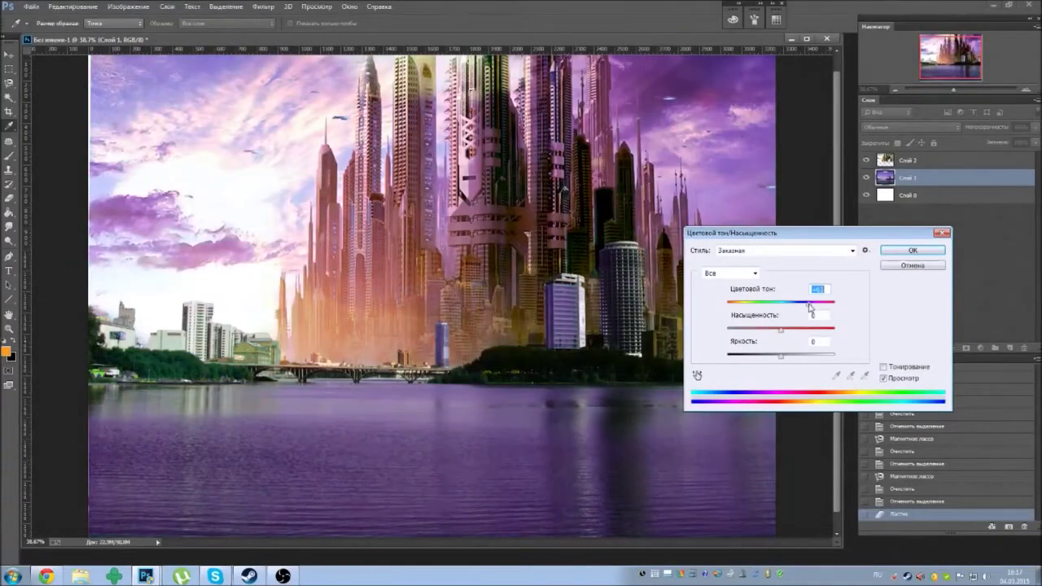
pyautogui.click(911, 265)
# - Apply a Color Balance pushing the image toward red and yellow
pyautogui.click(128, 7)
pyautogui.click(351, 93)
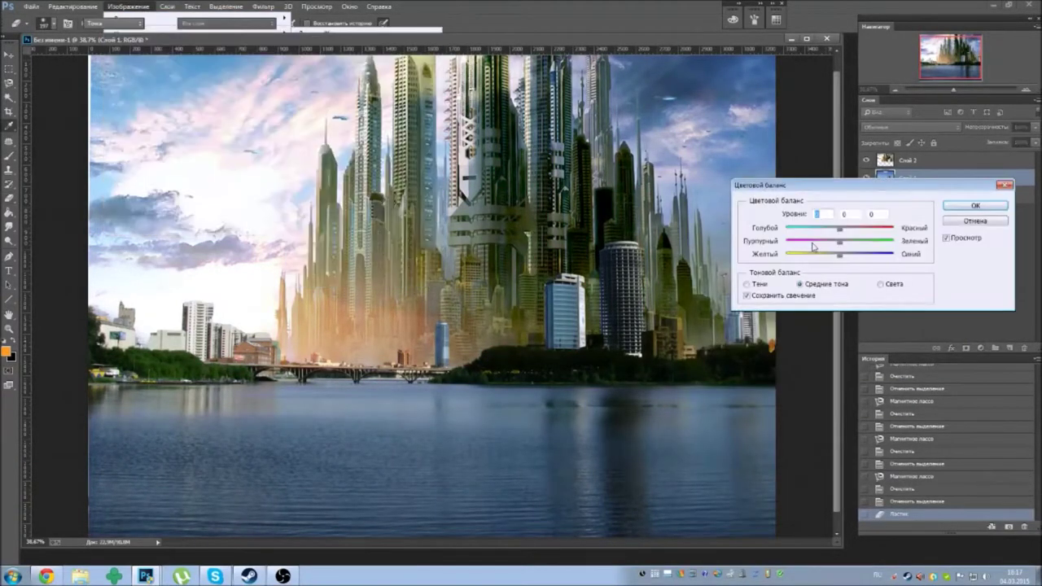
pyautogui.moveTo(841, 255)
pyautogui.mouseDown()
pyautogui.moveTo(808, 255)
pyautogui.moveTo(868, 231)
pyautogui.mouseUp()
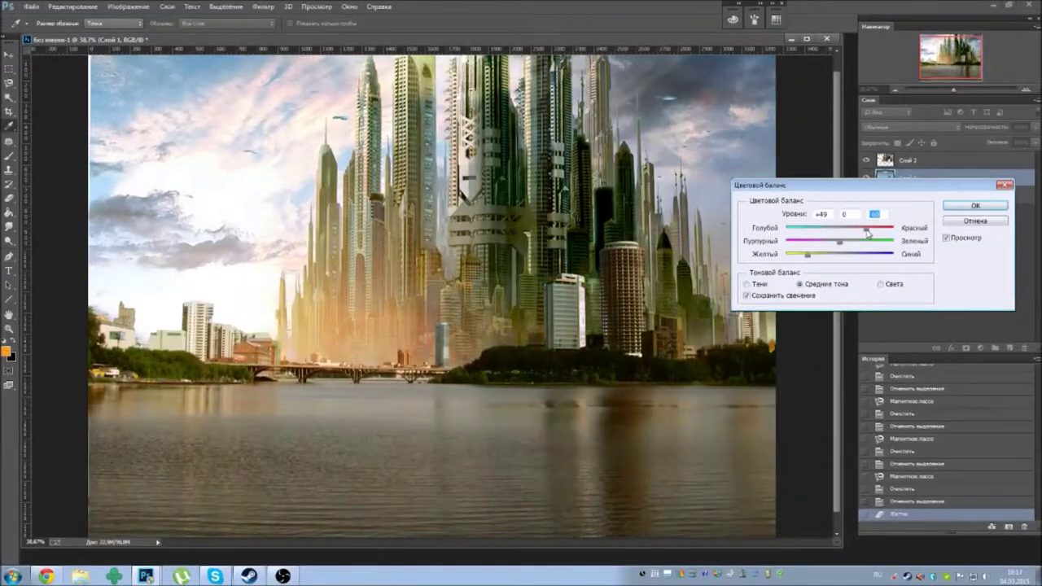
pyautogui.moveTo(867, 234); pyautogui.dragTo(857, 234)
pyautogui.click(975, 205)
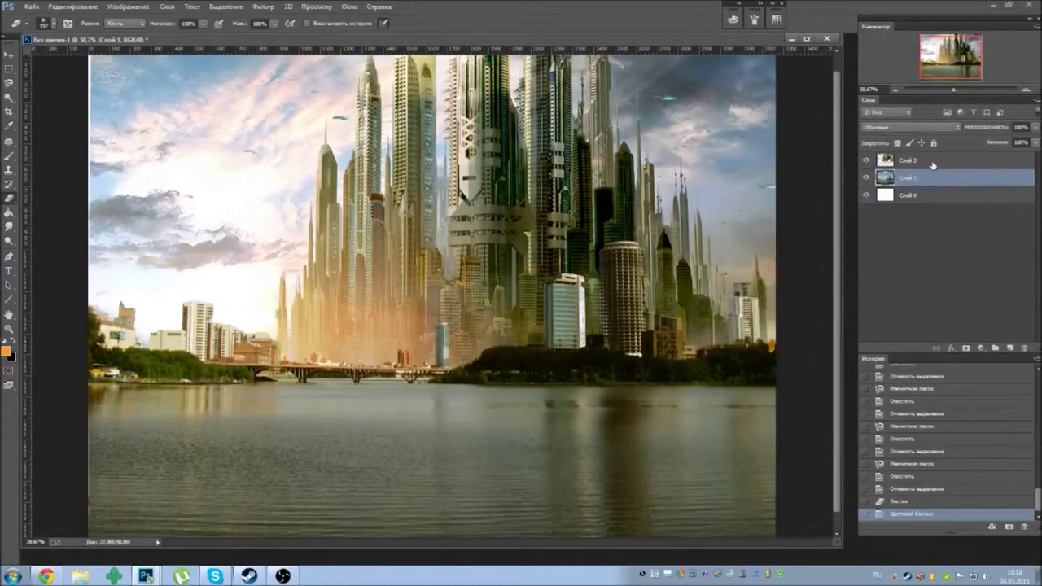
pyautogui.moveTo(955, 90); pyautogui.dragTo(951, 94)
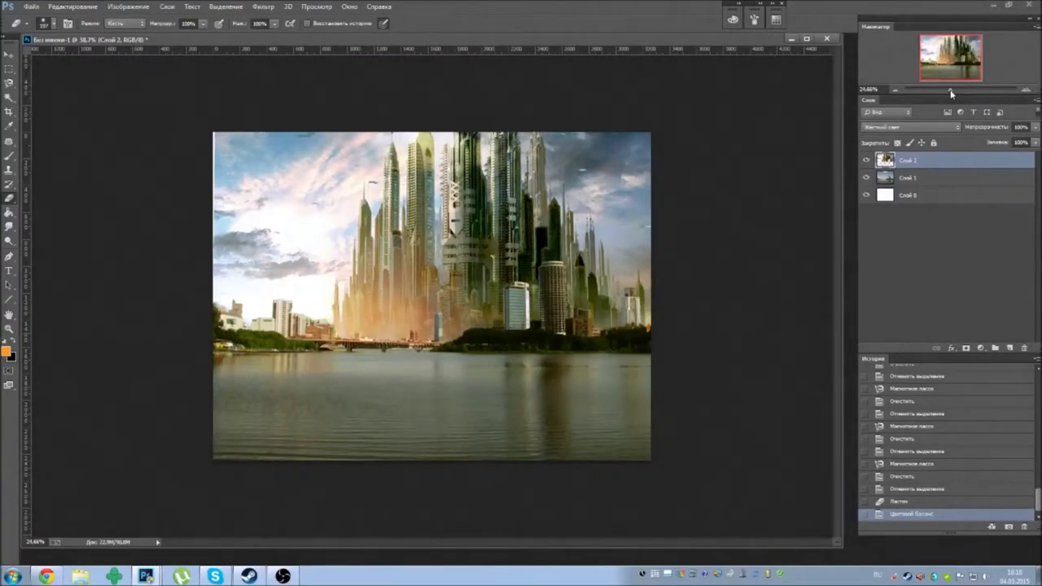
# - Merge layers Слой 1 and Слой 2 into one layer
pyautogui.click(917, 178)
pyautogui.keyDown('ctrl'); pyautogui.click(924, 161); pyautogui.keyUp('ctrl')
pyautogui.rightClick(924, 163)
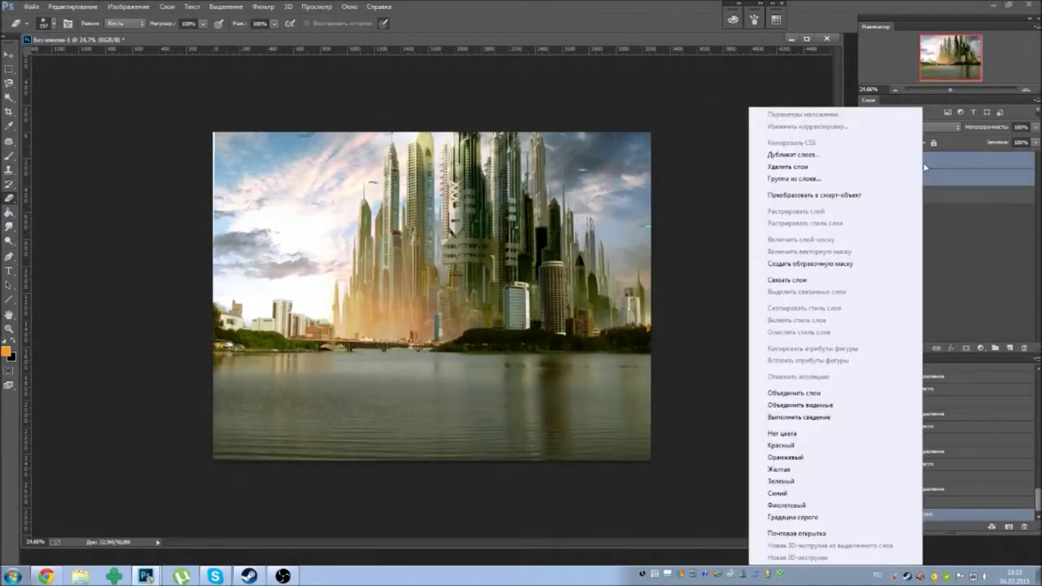
pyautogui.click(806, 393)
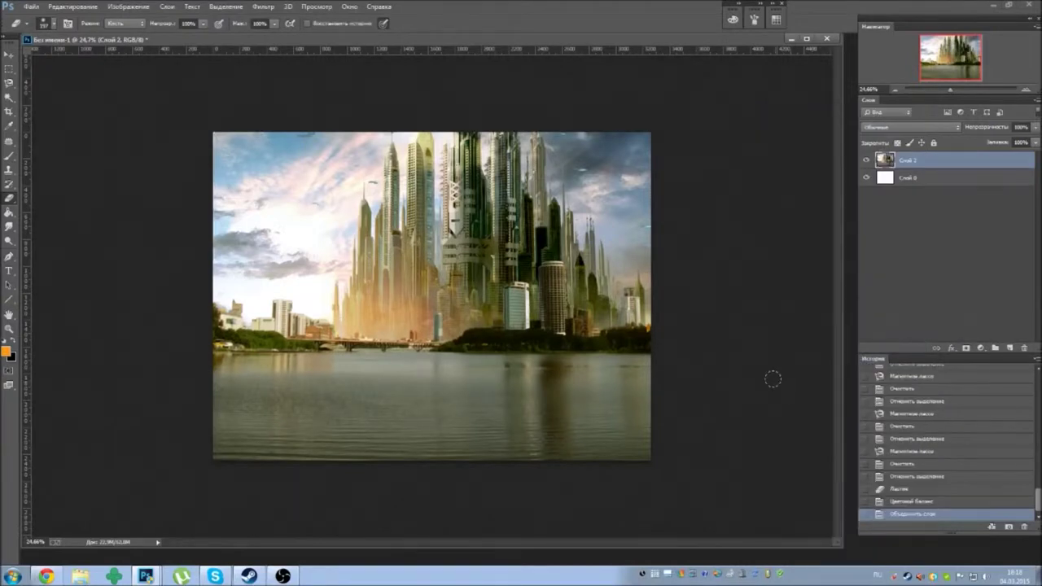
# - Copy the skyline down to the waterline into a new layer
pyautogui.press('m')
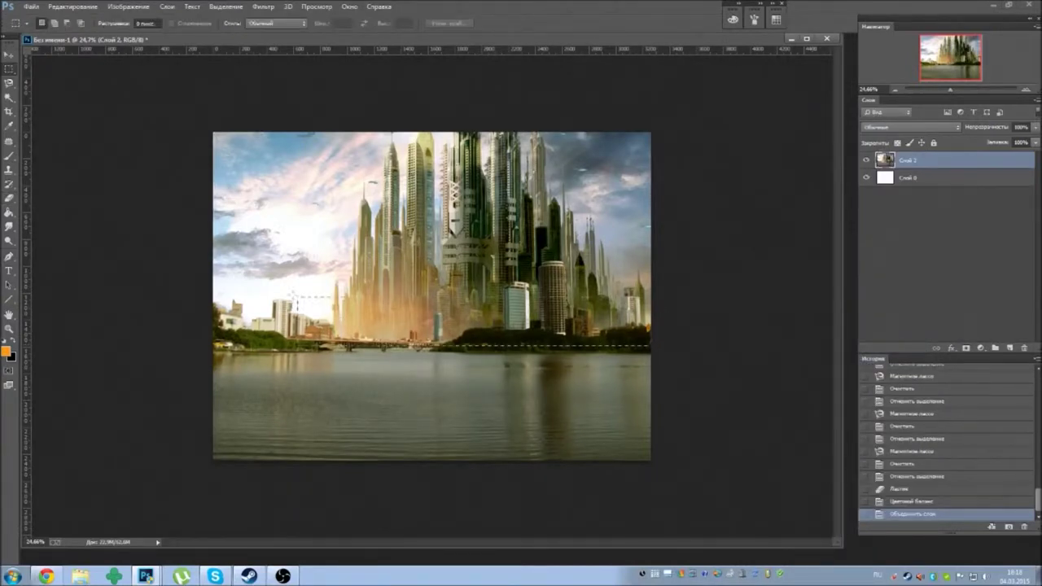
pyautogui.moveTo(296, 295); pyautogui.dragTo(126, 110)
pyautogui.hotkey('ctrl', 'c')
pyautogui.hotkey('ctrl', 'v')
# - Flip the skyline copy down into the water, rotate it 180°, and change its blend mode
pyautogui.rightClick(394, 221)
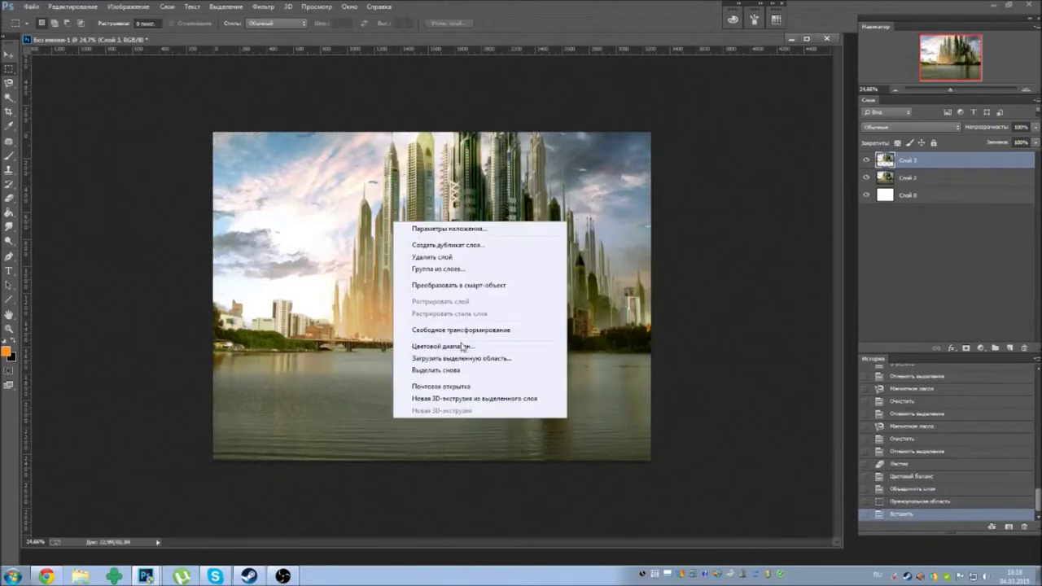
pyautogui.click(461, 330)
pyautogui.moveTo(432, 132); pyautogui.dragTo(452, 505)
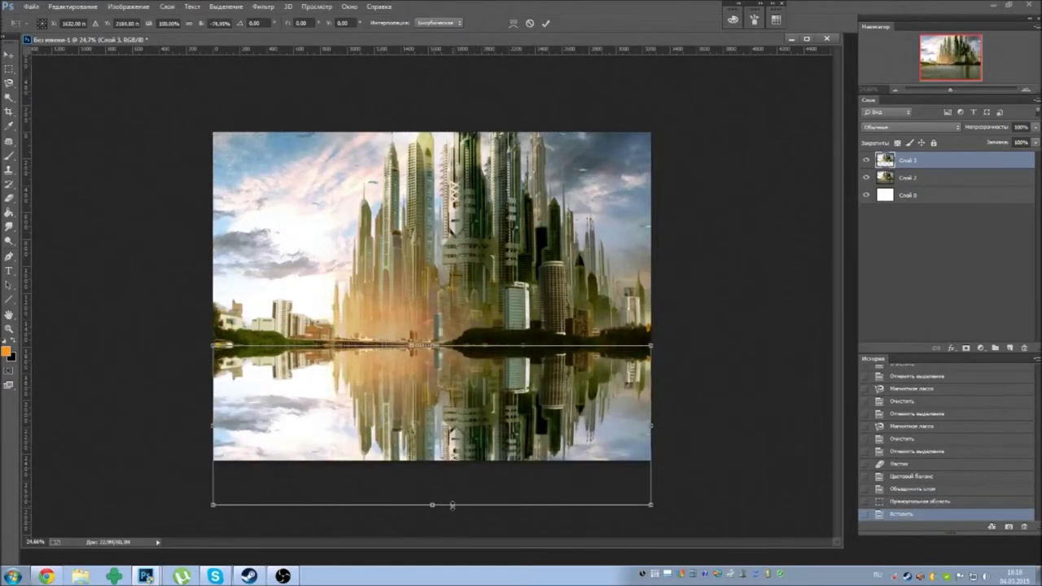
pyautogui.moveTo(765, 363); pyautogui.dragTo(761, 361)
pyautogui.click(256, 23)
pyautogui.write('180')
pyautogui.press('Return')
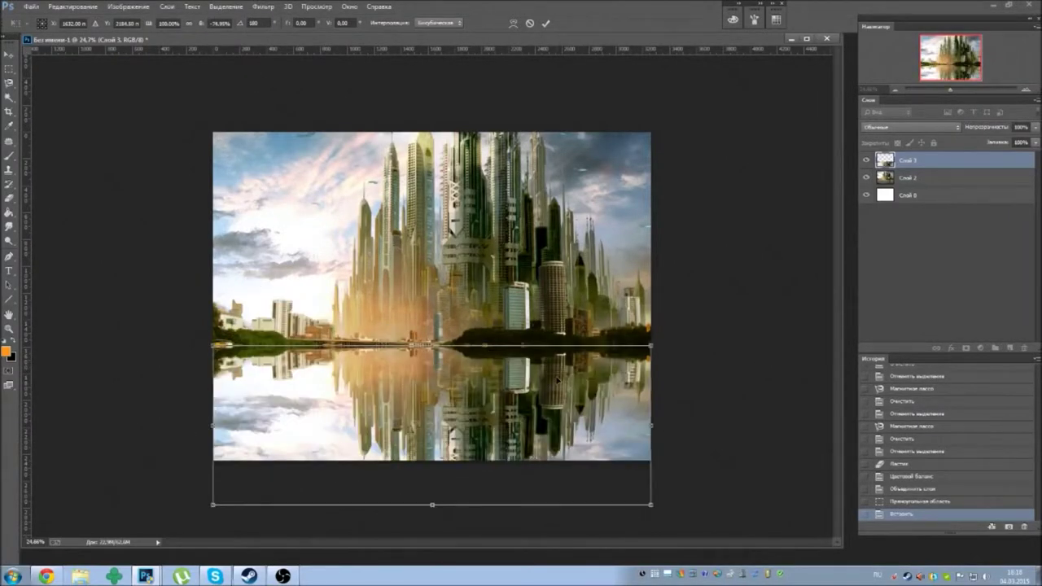
pyautogui.press('Return')
pyautogui.click(912, 127)
pyautogui.click(904, 147)
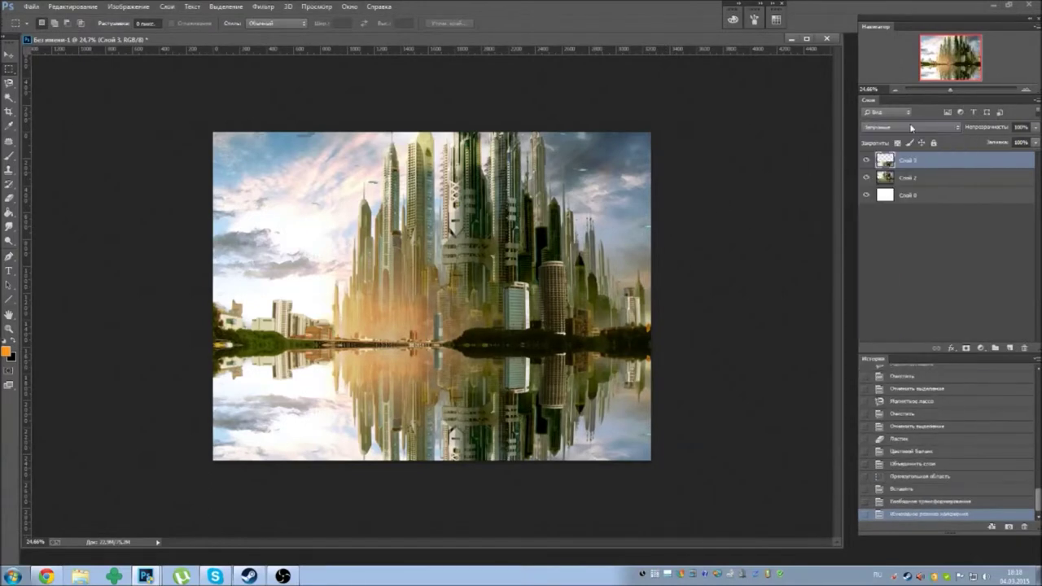
# - Cycle through blend modes on the reflection layer, settling on a lightening mode
pyautogui.scroll(-2, 912, 128)
pyautogui.scroll(-3, 912, 128)
pyautogui.scroll(-1, 912, 128)
pyautogui.scroll(-2, 912, 128)
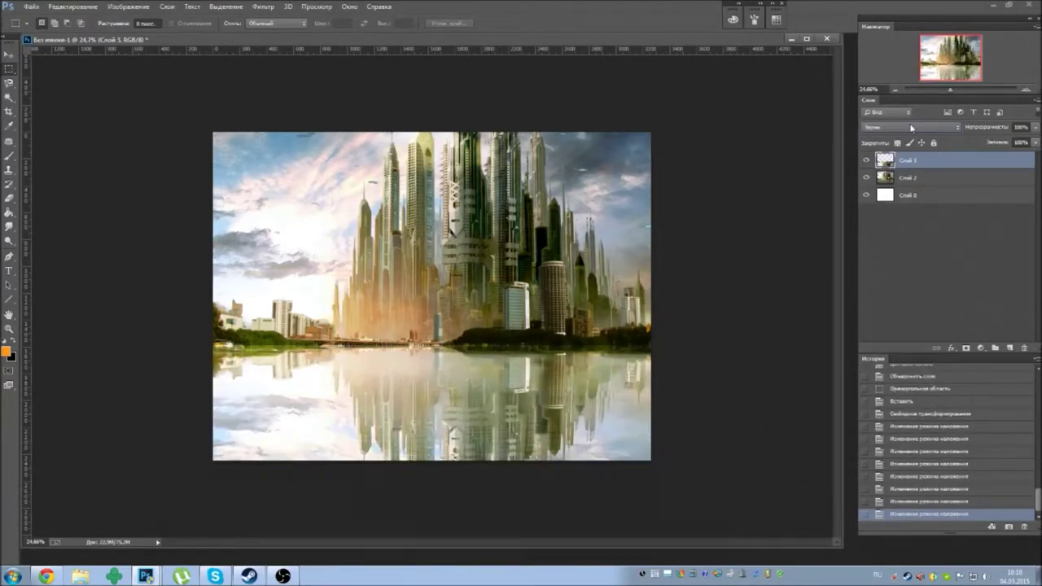
pyautogui.scroll(-1, 912, 128)
pyautogui.scroll(-2, 912, 128)
pyautogui.scroll(-1, 912, 128)
pyautogui.scroll(-1, 912, 128)
pyautogui.scroll(-2, 912, 128)
pyautogui.scroll(-2, 912, 127)
pyautogui.scroll(-3, 912, 128)
pyautogui.scroll(-2, 912, 128)
pyautogui.scroll(3, 912, 128)
pyautogui.scroll(3, 912, 128)
pyautogui.scroll(3, 912, 128)
pyautogui.scroll(2, 912, 128)
pyautogui.scroll(2, 912, 128)
pyautogui.scroll(1, 912, 128)
pyautogui.scroll(2, 912, 128)
pyautogui.scroll(1, 912, 128)
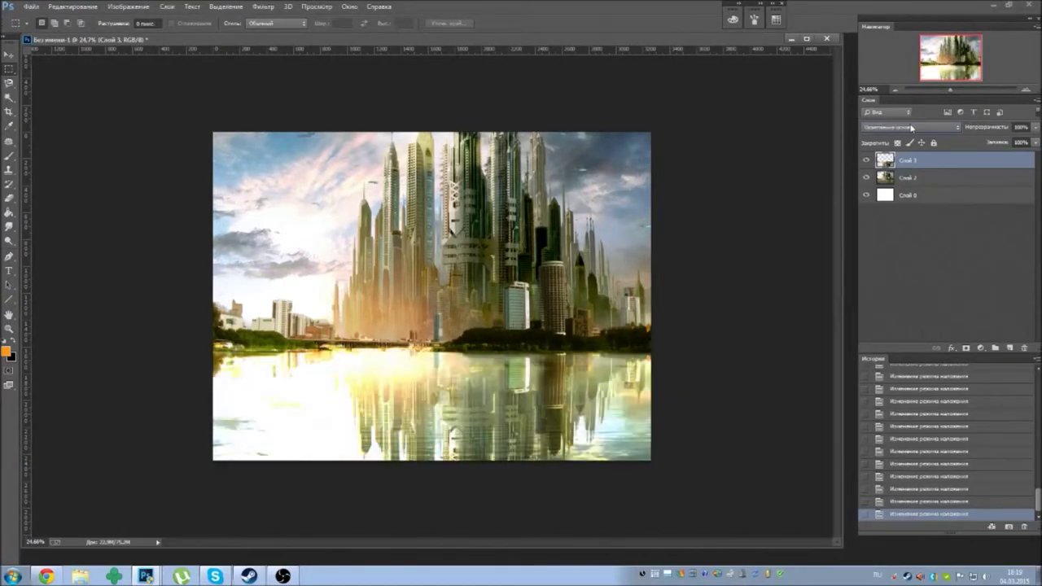
pyautogui.click(128, 6)
pyautogui.moveTo(130, 34)
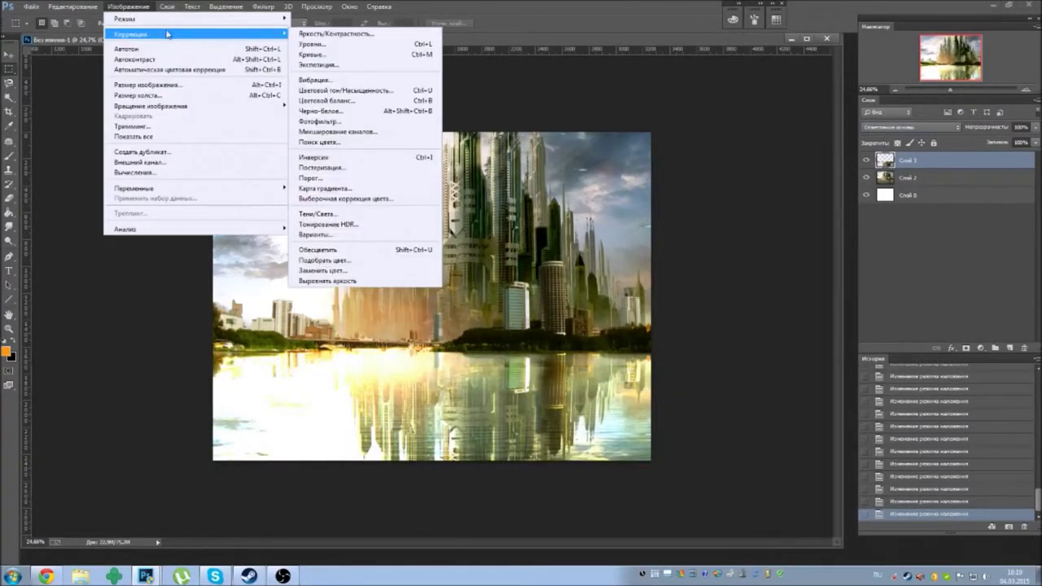
# - Lower the reflection's saturation with Hue/Saturation
pyautogui.click(342, 85)
pyautogui.moveTo(782, 327); pyautogui.dragTo(742, 330)
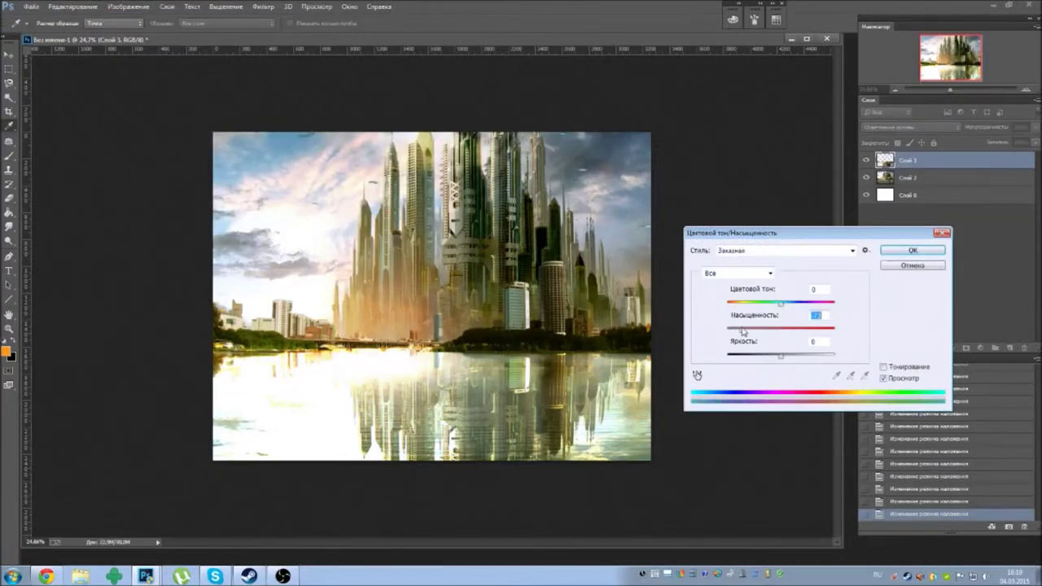
pyautogui.click(912, 250)
# - Apply a midtone Color Balance of -12, 0, +20 to the reflection
pyautogui.click(129, 7)
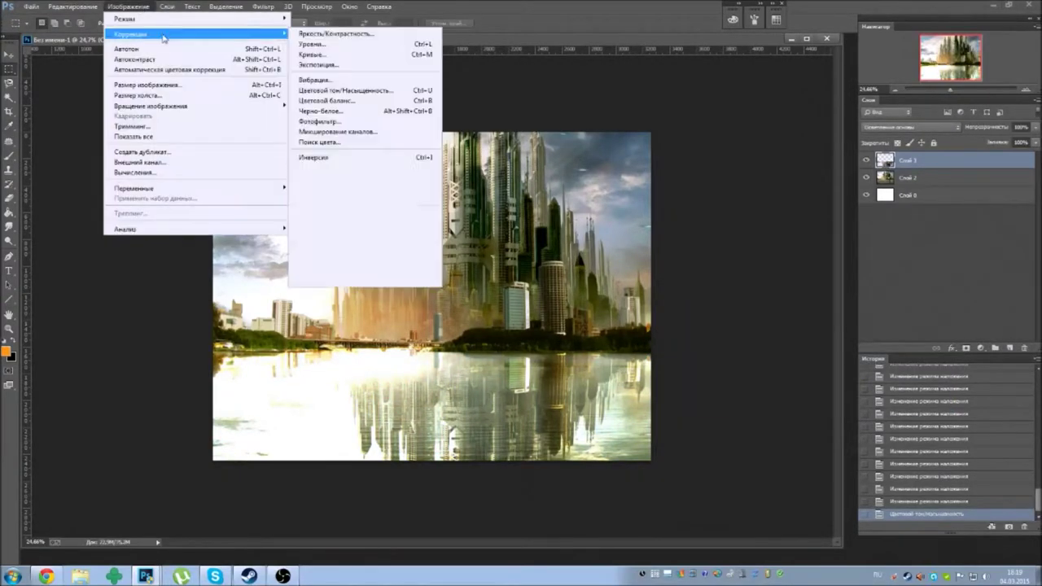
pyautogui.click(342, 99)
pyautogui.moveTo(838, 229)
pyautogui.mouseDown()
pyautogui.moveTo(830, 231)
pyautogui.moveTo(850, 257)
pyautogui.mouseUp()
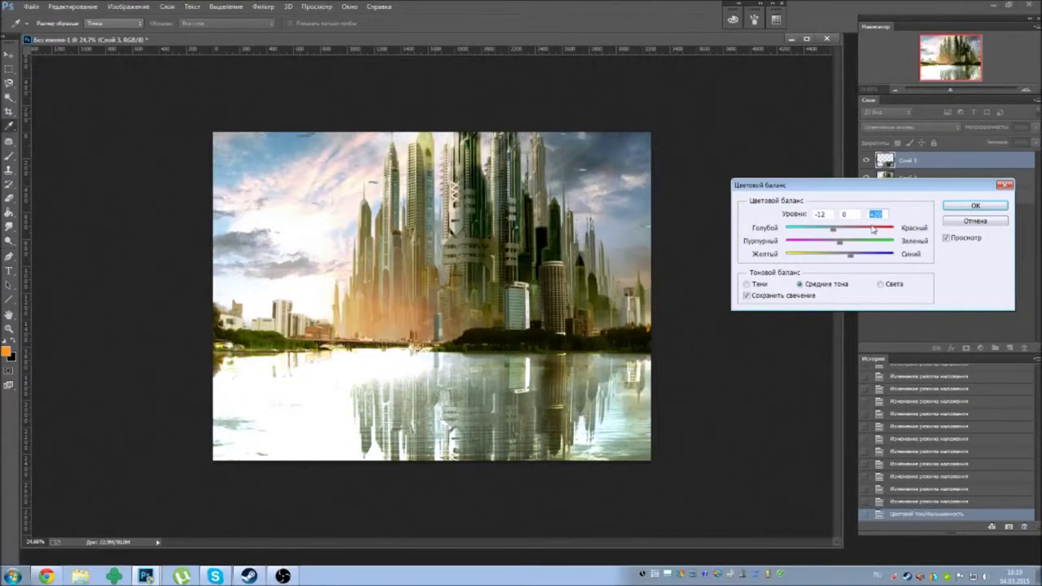
pyautogui.press('Return')
pyautogui.moveTo(942, 84); pyautogui.dragTo(951, 91)
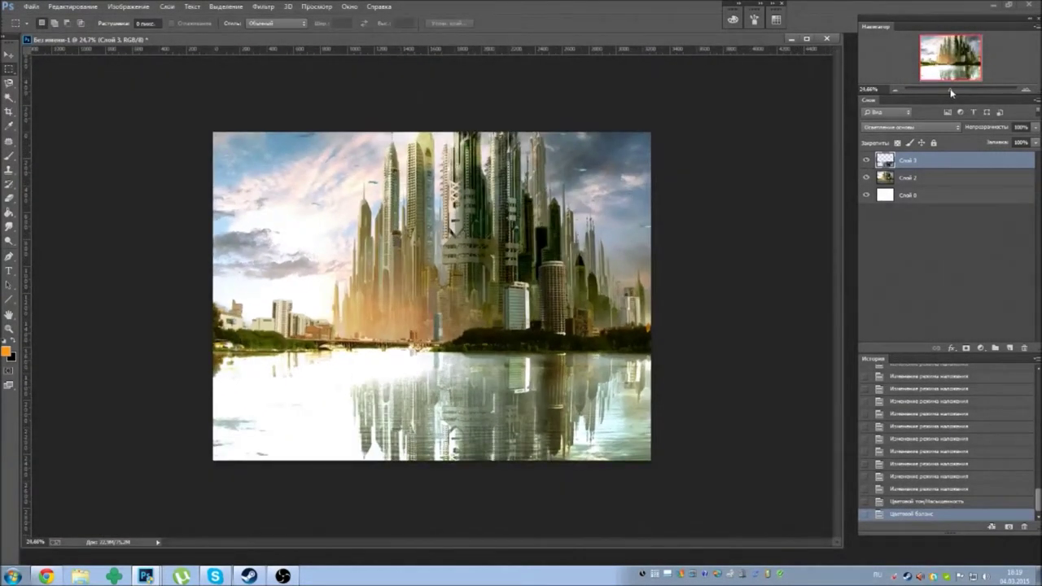
pyautogui.click(938, 176)
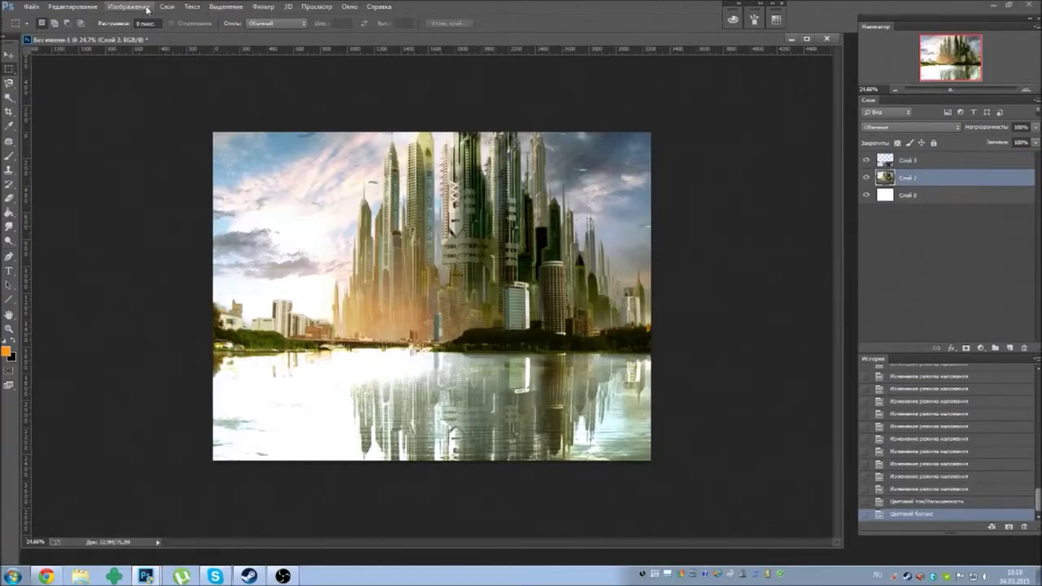
# - Try an Adaptive Wide Angle constraint along the towers, then cancel it
pyautogui.click(262, 7)
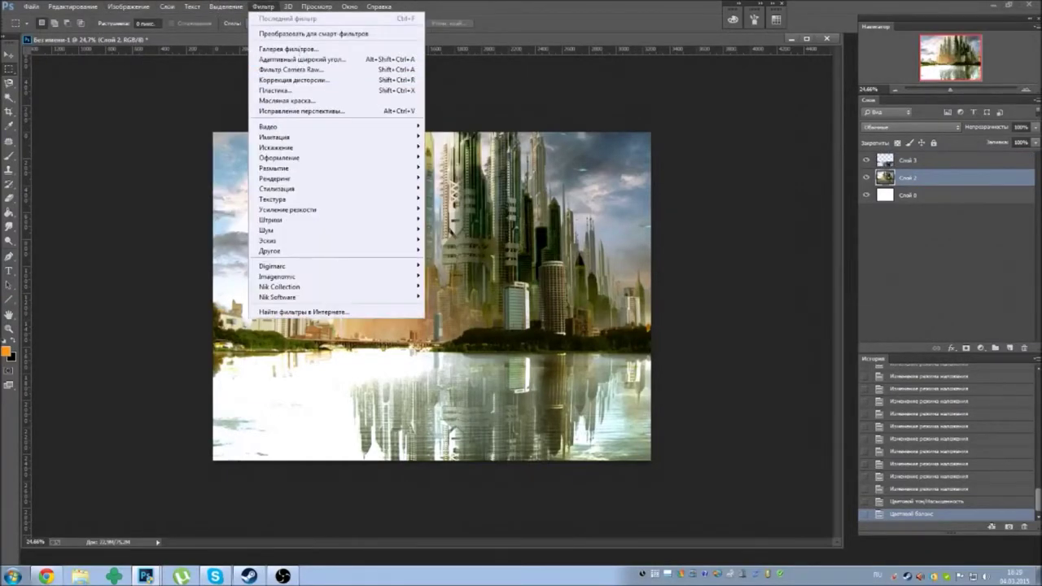
pyautogui.click(301, 60)
pyautogui.click(309, 56)
pyautogui.click(525, 269)
pyautogui.moveTo(361, 97); pyautogui.dragTo(405, 157)
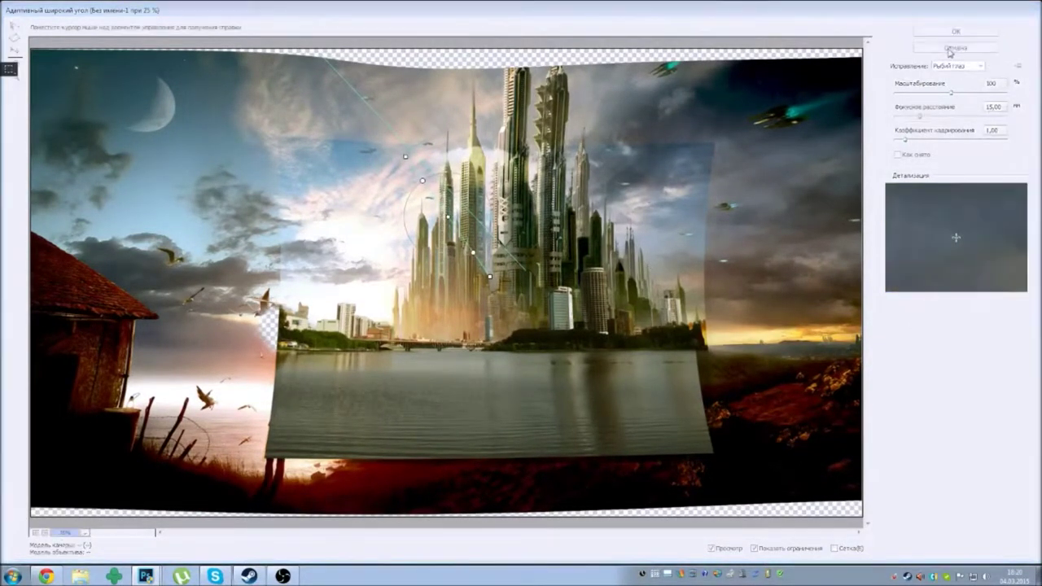
pyautogui.click(955, 31)
# - Apply a soft Filter Gallery Grain at intensity 30 to Слой 2
pyautogui.click(263, 7)
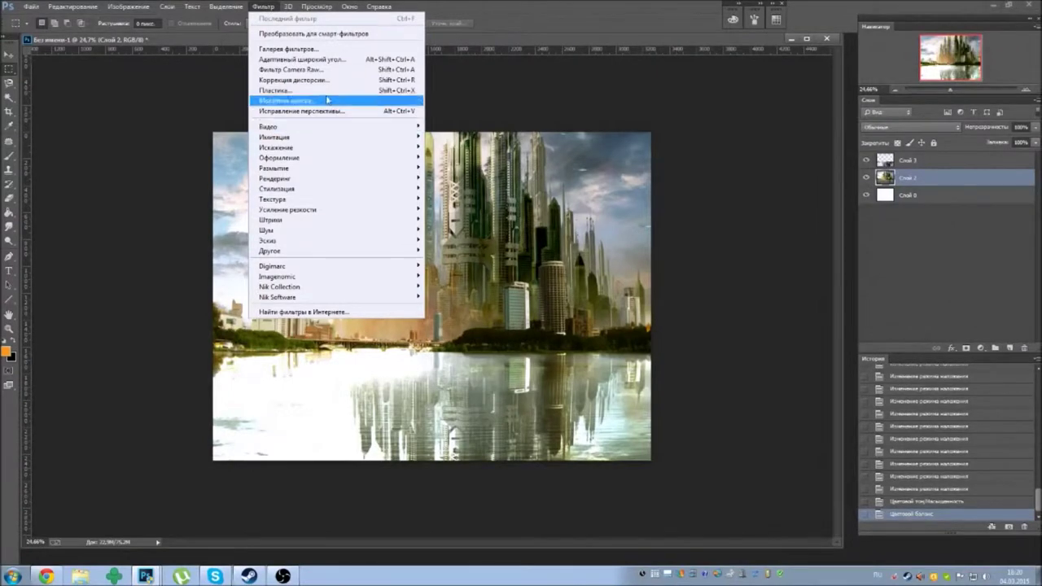
pyautogui.click(330, 51)
pyautogui.moveTo(534, 197); pyautogui.dragTo(245, 70)
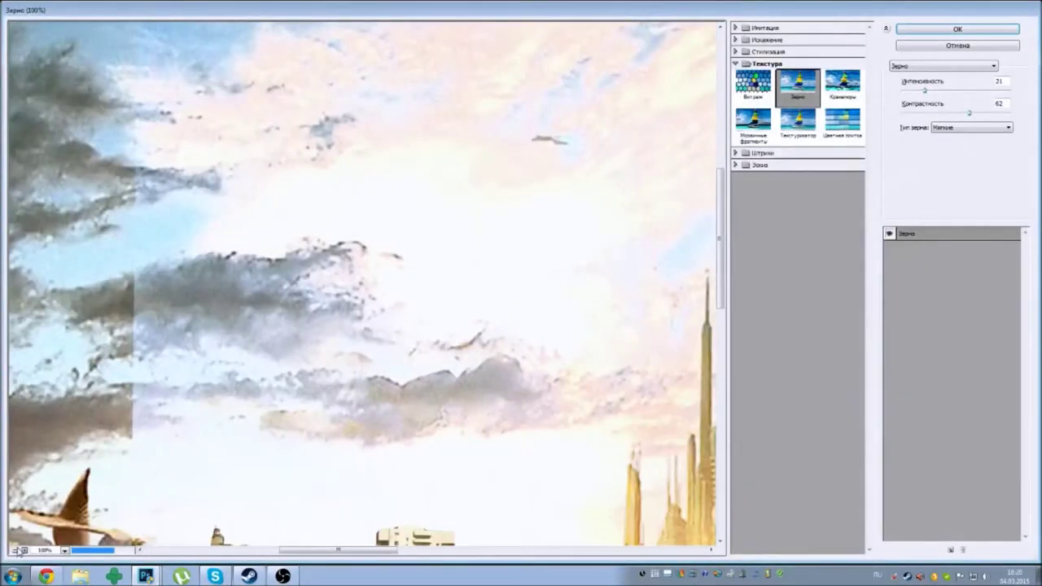
pyautogui.click(14, 551)
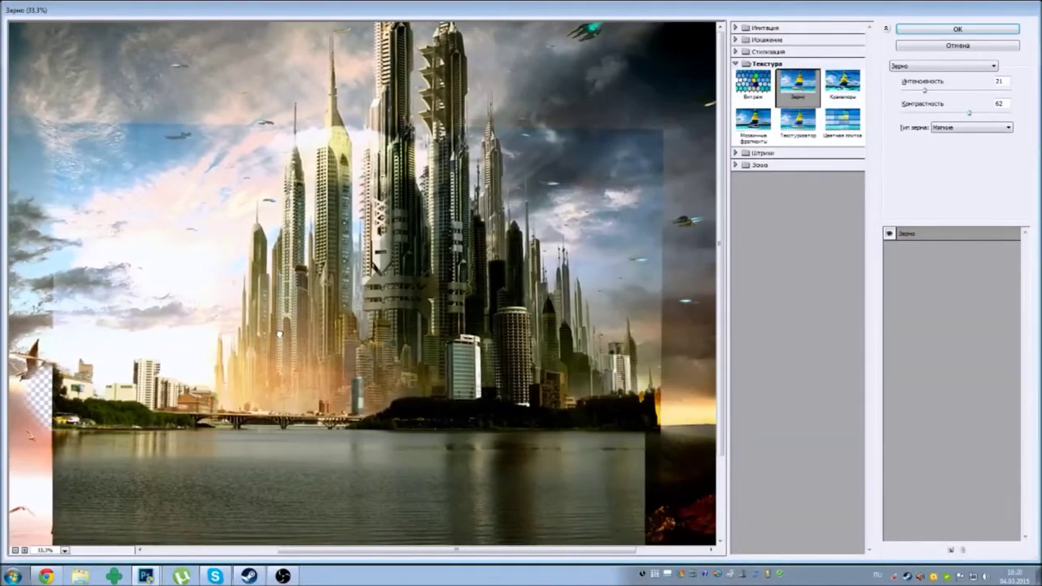
pyautogui.moveTo(317, 325)
pyautogui.mouseDown()
pyautogui.moveTo(259, 336)
pyautogui.moveTo(273, 337)
pyautogui.mouseUp()
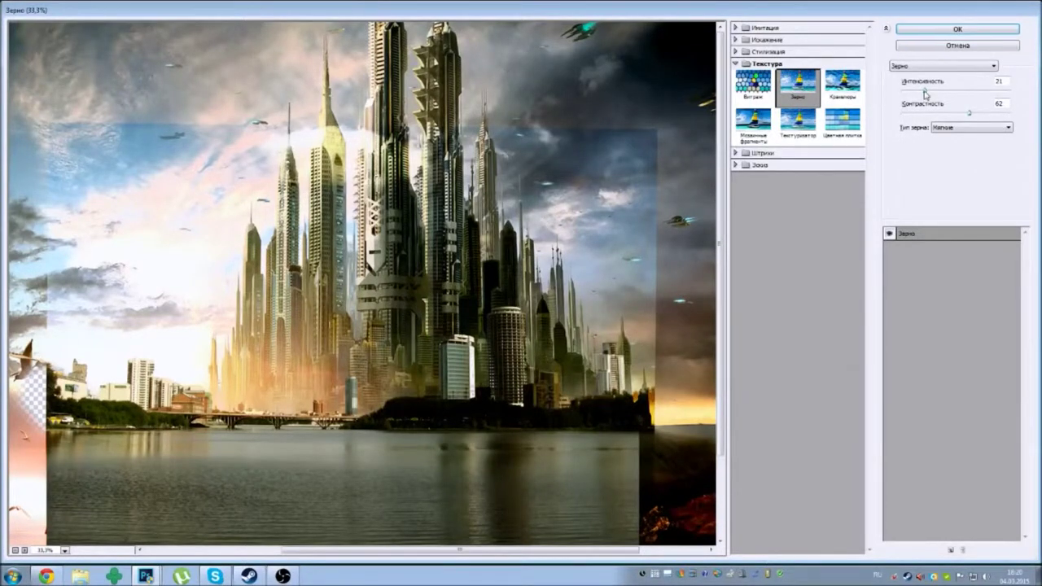
pyautogui.moveTo(925, 94); pyautogui.dragTo(934, 95)
pyautogui.click(954, 112)
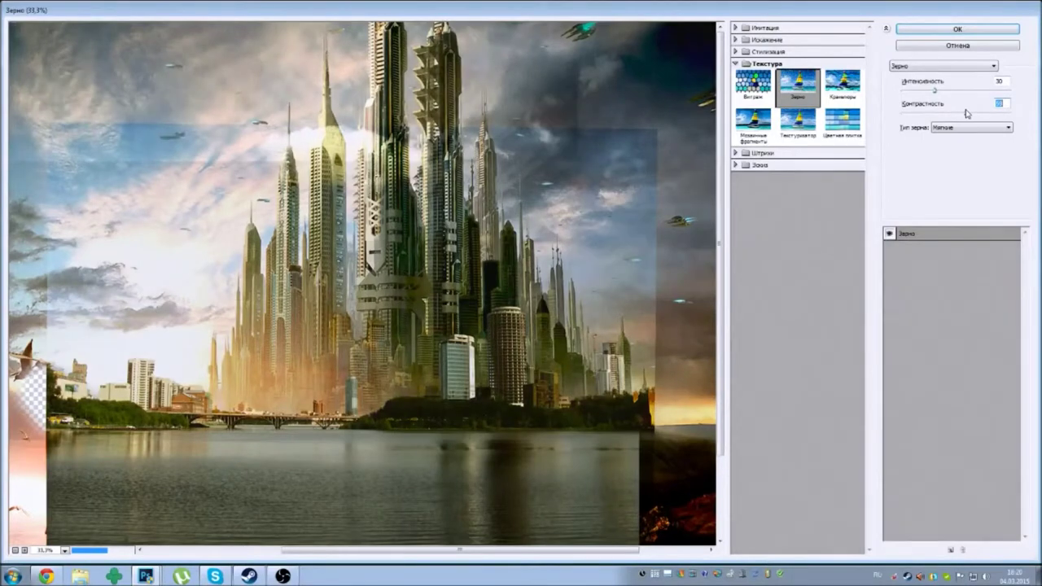
pyautogui.click(946, 29)
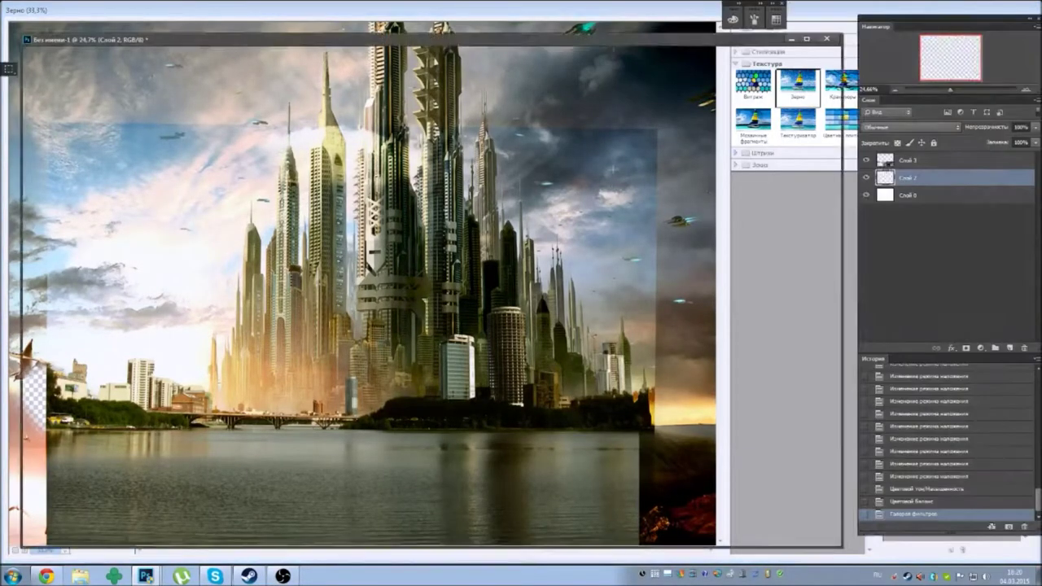
pyautogui.moveTo(948, 91); pyautogui.dragTo(947, 91)
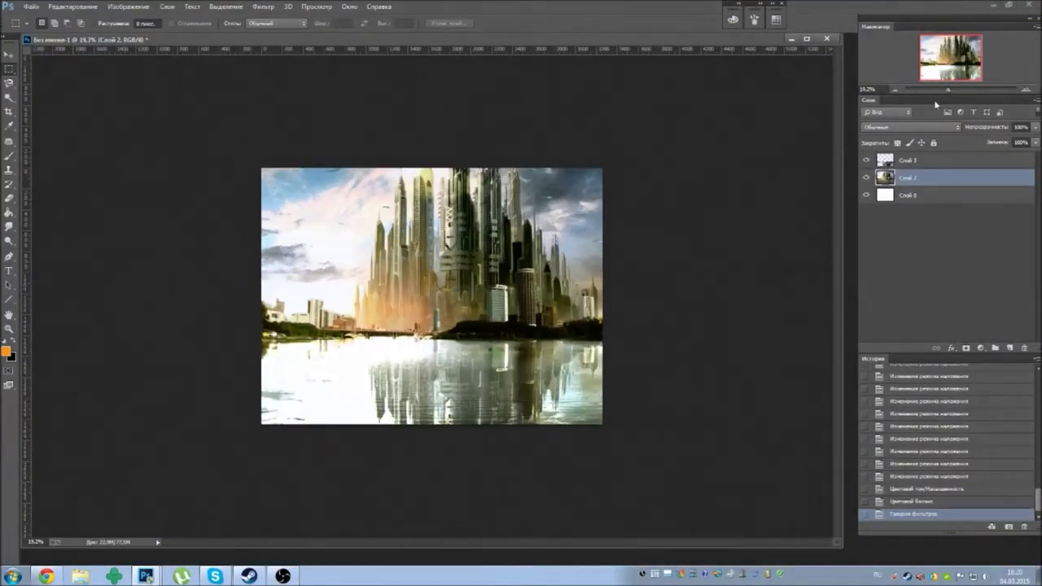
# - Set the canvas height to 3264 pixels and ready the Eraser's brush settings
pyautogui.click(127, 6)
pyautogui.click(146, 88)
pyautogui.doubleClick(501, 216)
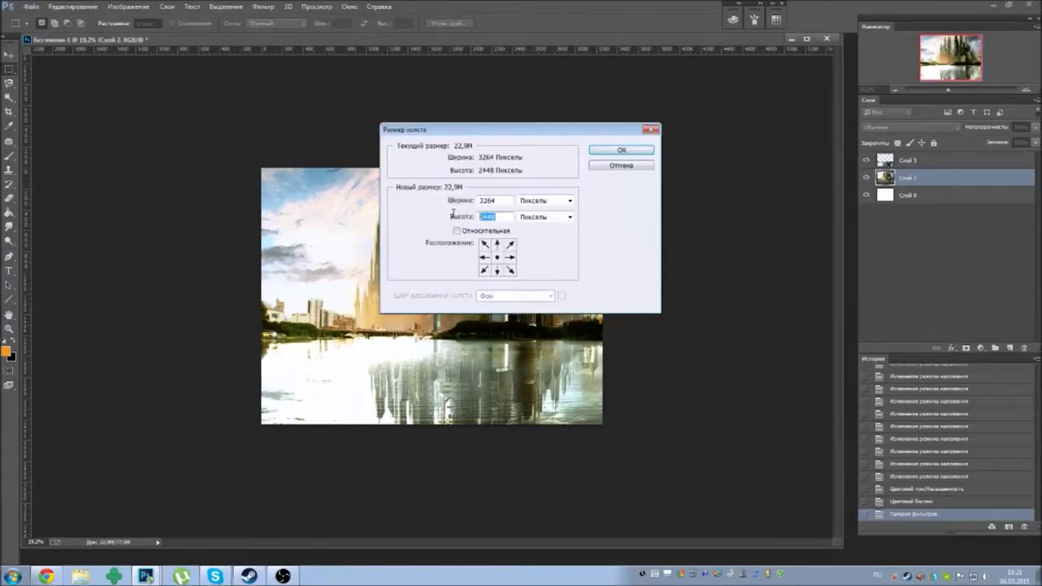
pyautogui.write('3264')
pyautogui.click(600, 152)
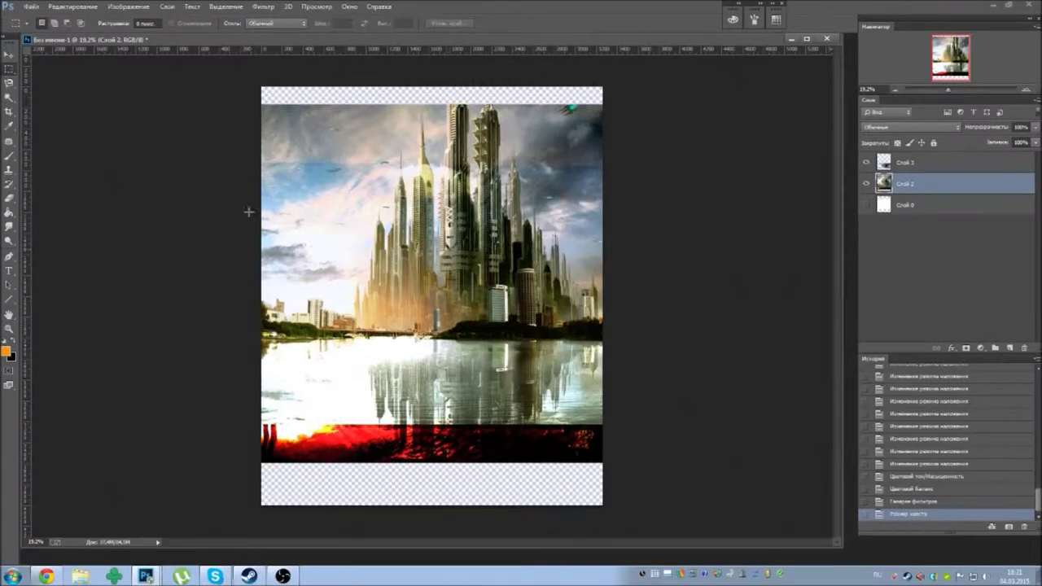
pyautogui.click(10, 201)
pyautogui.rightClick(324, 179)
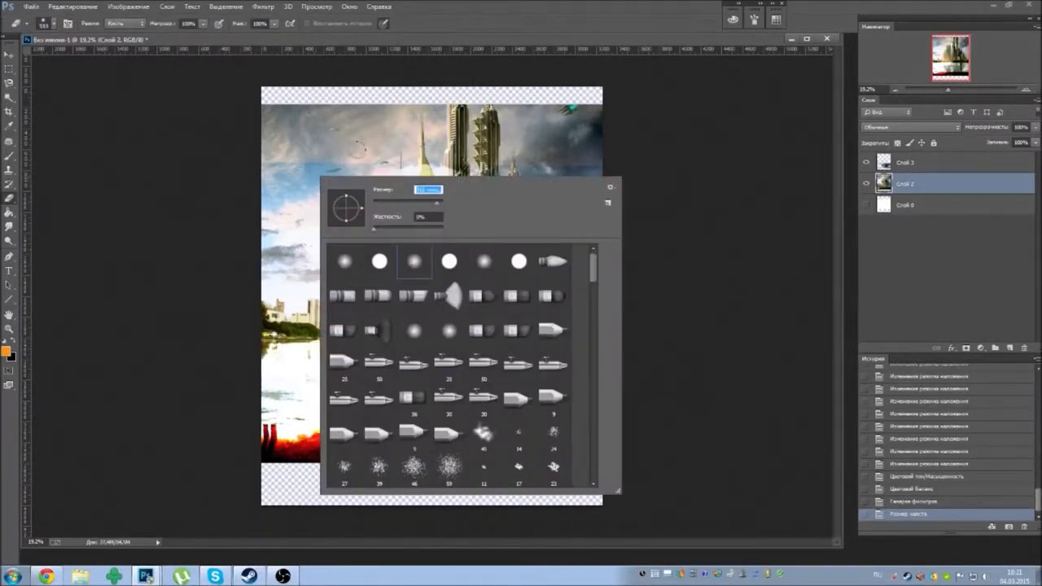
# - Undo the stray eraser stroke and marquee-select the upper band of sky
pyautogui.click(330, 163)
pyautogui.hotkey('ctrl', 'z')
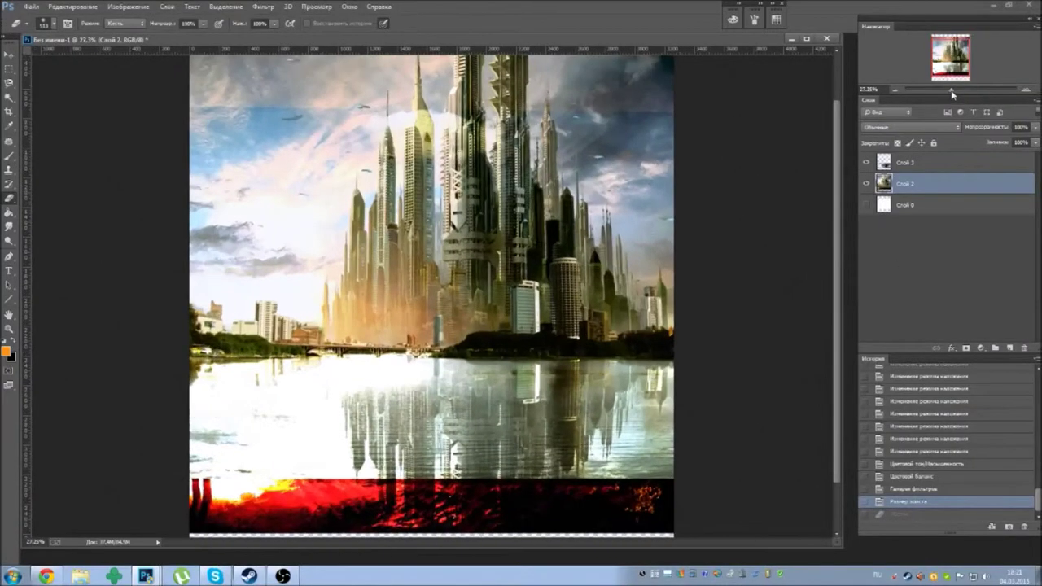
pyautogui.moveTo(957, 96); pyautogui.dragTo(963, 96)
pyautogui.press('m')
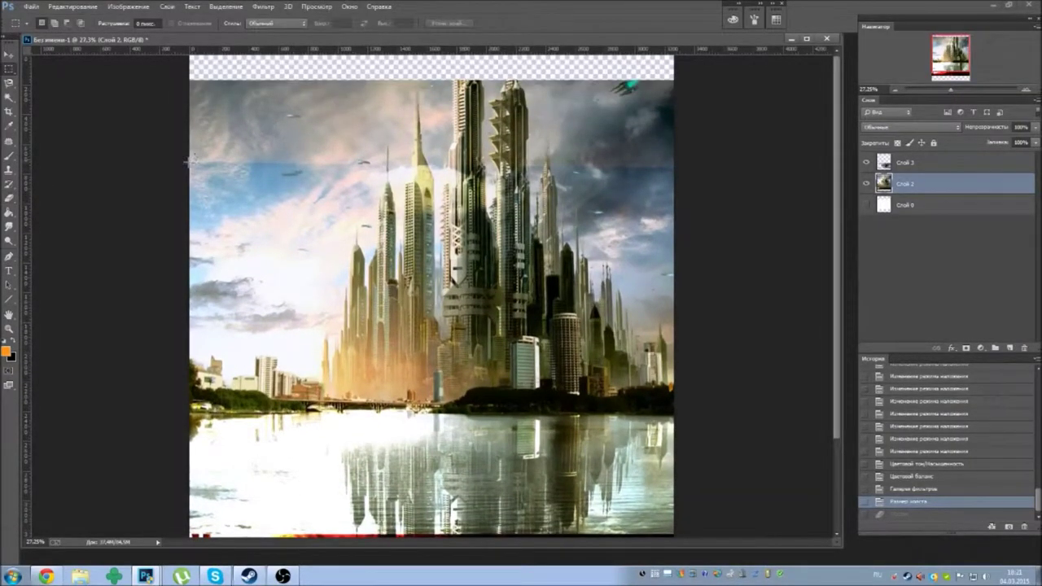
pyautogui.moveTo(657, 89); pyautogui.dragTo(192, 163)
# - Try a hue shift on the selected sky, then cancel it
pyautogui.click(127, 6)
pyautogui.click(350, 90)
pyautogui.moveTo(780, 303); pyautogui.dragTo(783, 306)
pyautogui.click(882, 266)
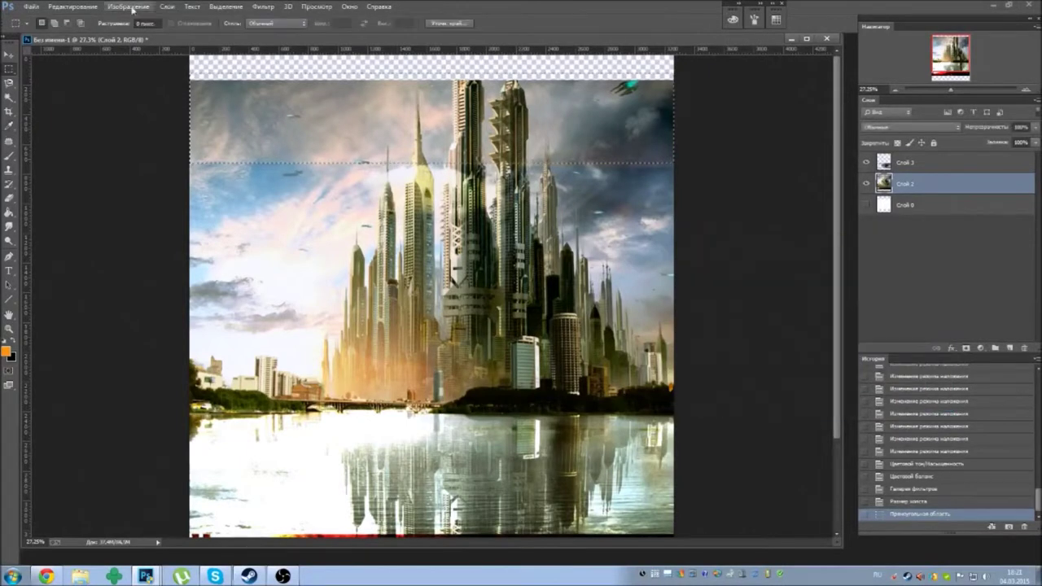
# - Apply a highlights Color Balance toward cyan to the sky, deselect, then revert in History
pyautogui.click(128, 6)
pyautogui.click(350, 103)
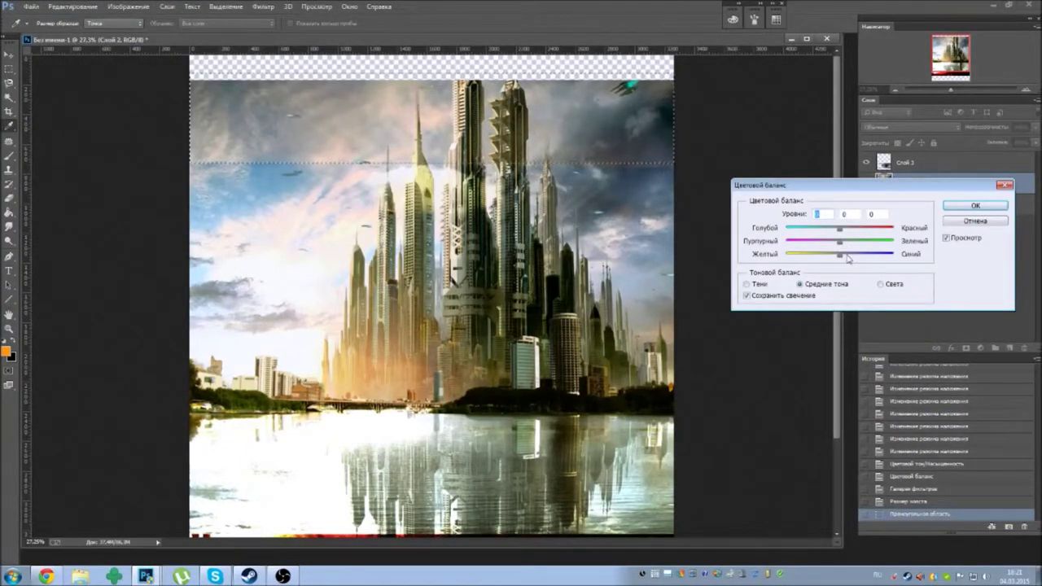
pyautogui.moveTo(839, 242); pyautogui.dragTo(835, 244)
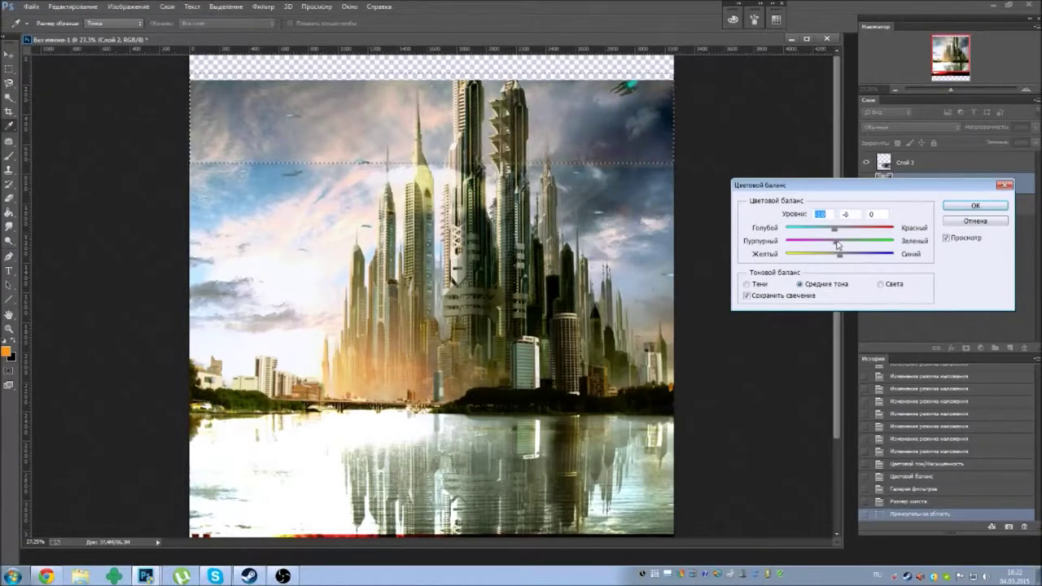
pyautogui.click(880, 284)
pyautogui.moveTo(839, 229); pyautogui.dragTo(834, 231)
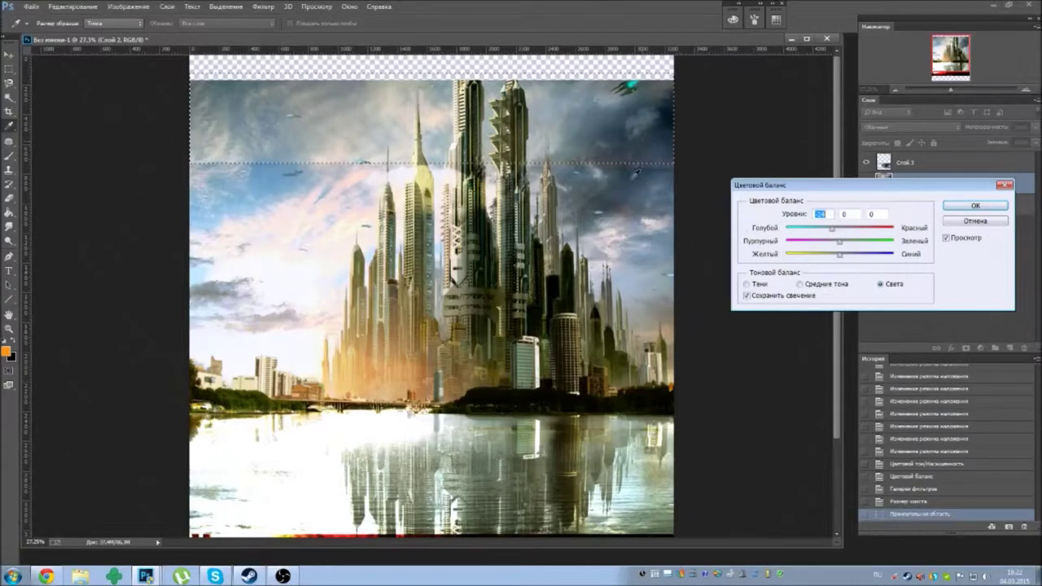
pyautogui.moveTo(839, 255); pyautogui.dragTo(841, 234)
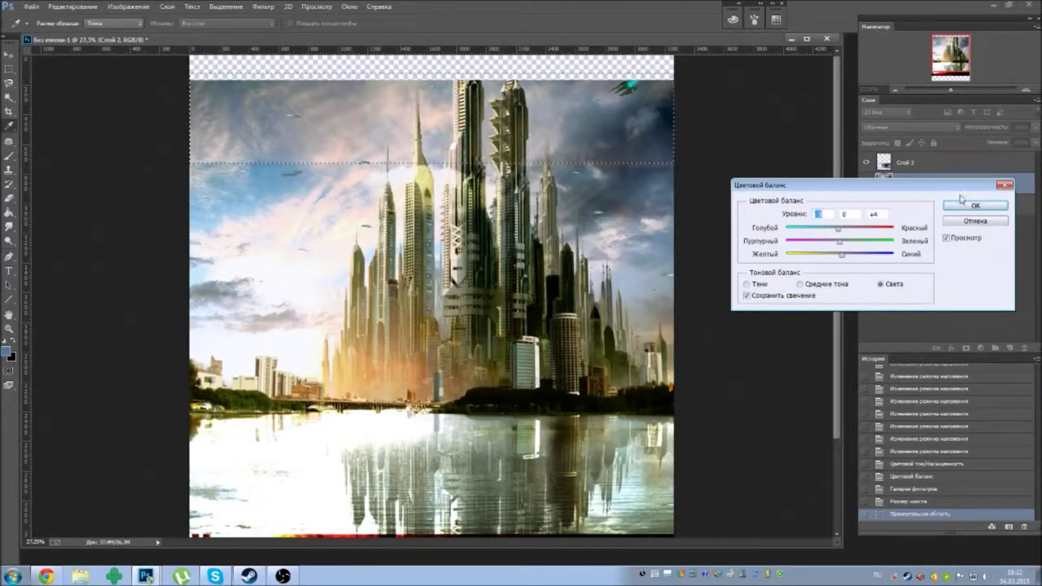
pyautogui.press('Return')
pyautogui.hotkey('ctrl', 'd')
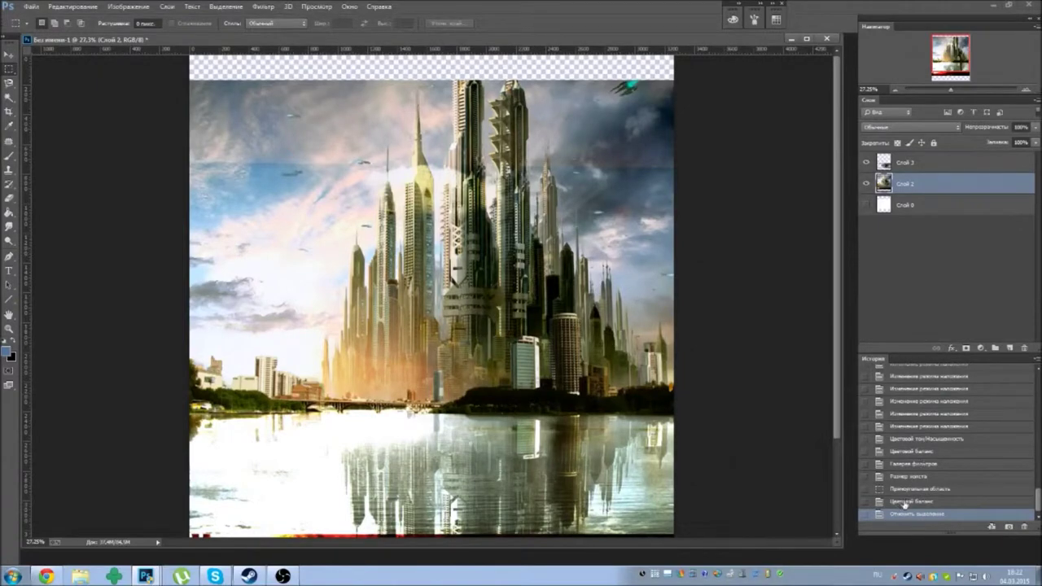
pyautogui.click(904, 502)
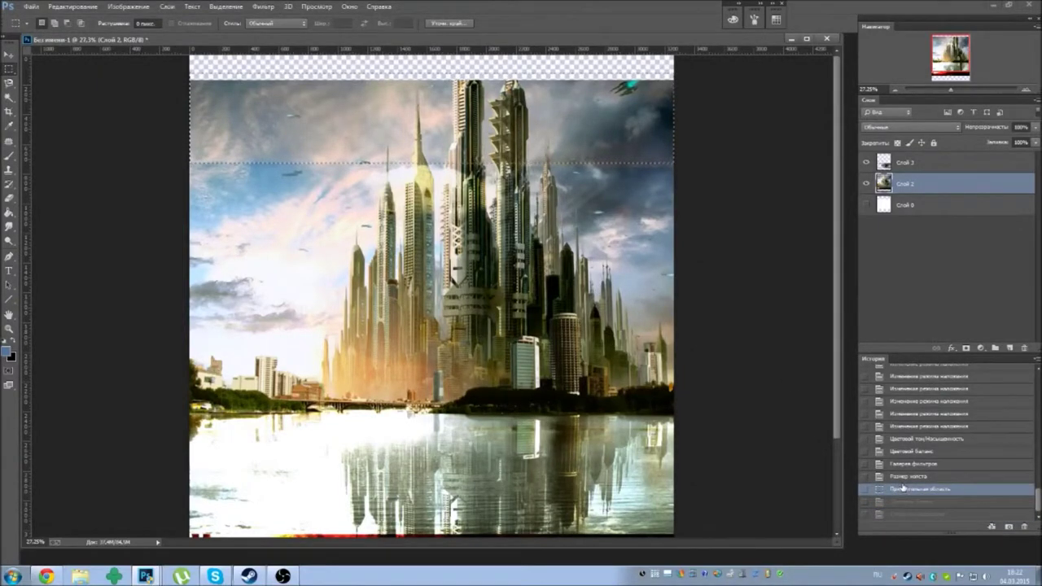
# - Revert in History and draw a slanted Polygonal Lasso selection across the top sky
pyautogui.click(903, 477)
pyautogui.rightClick(8, 82)
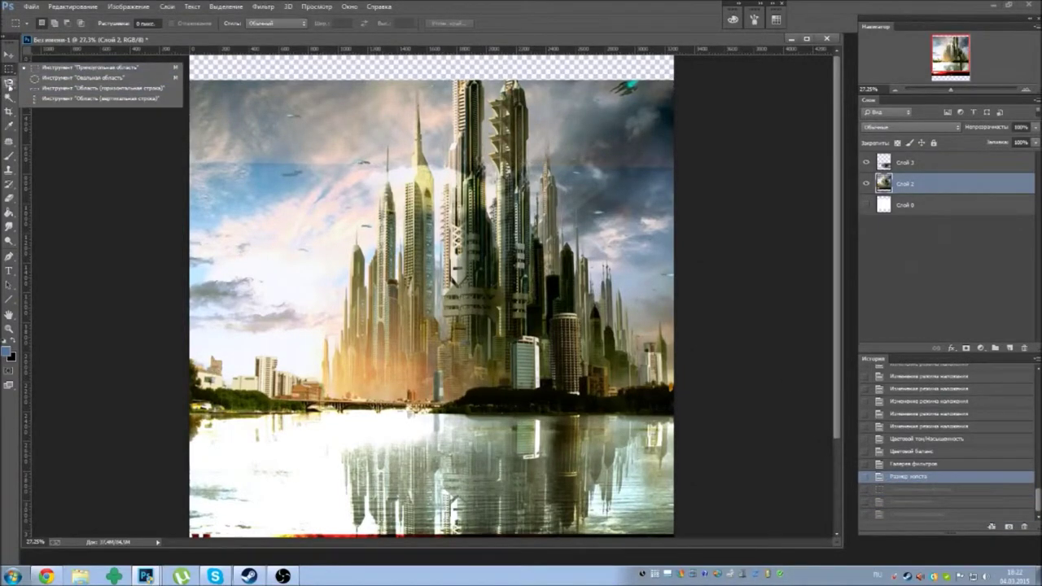
pyautogui.click(73, 86)
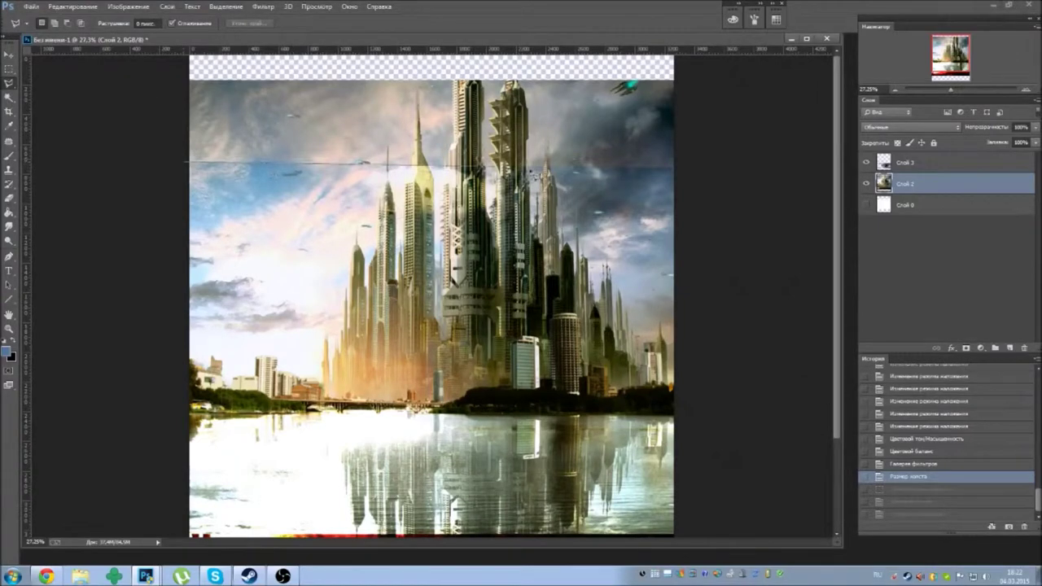
pyautogui.click(700, 169)
pyautogui.click(694, 72)
pyautogui.doubleClick(139, 71)
# - Apply a Color Balance with shadows shifted toward cyan (-31) to the sky band, then deselect
pyautogui.click(128, 7)
pyautogui.click(330, 100)
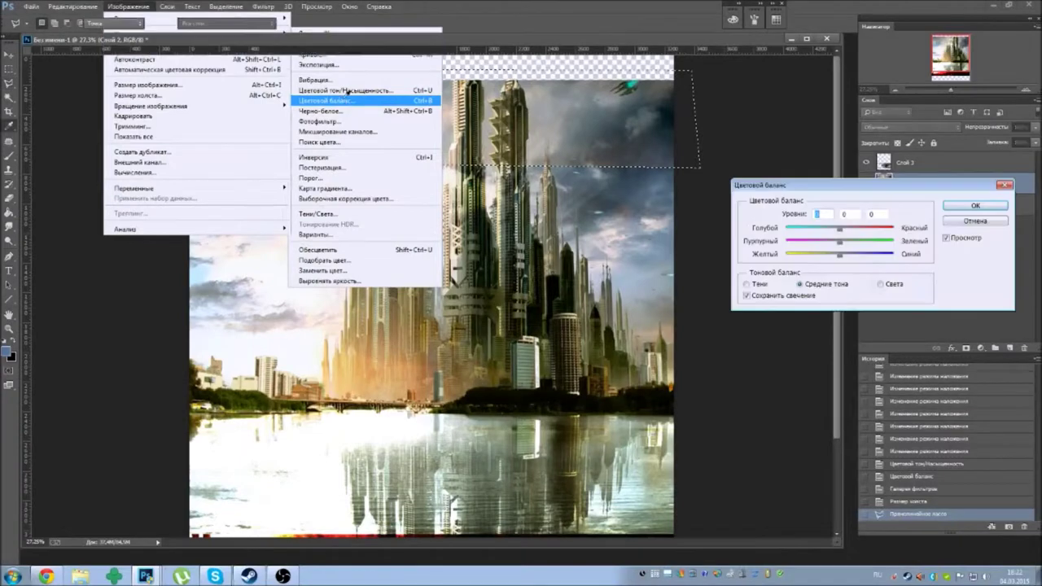
pyautogui.moveTo(839, 254)
pyautogui.mouseDown()
pyautogui.moveTo(851, 255)
pyautogui.moveTo(847, 232)
pyautogui.moveTo(843, 258)
pyautogui.moveTo(829, 232)
pyautogui.mouseUp()
pyautogui.click(848, 244)
pyautogui.hotkey('ctrl', '1')
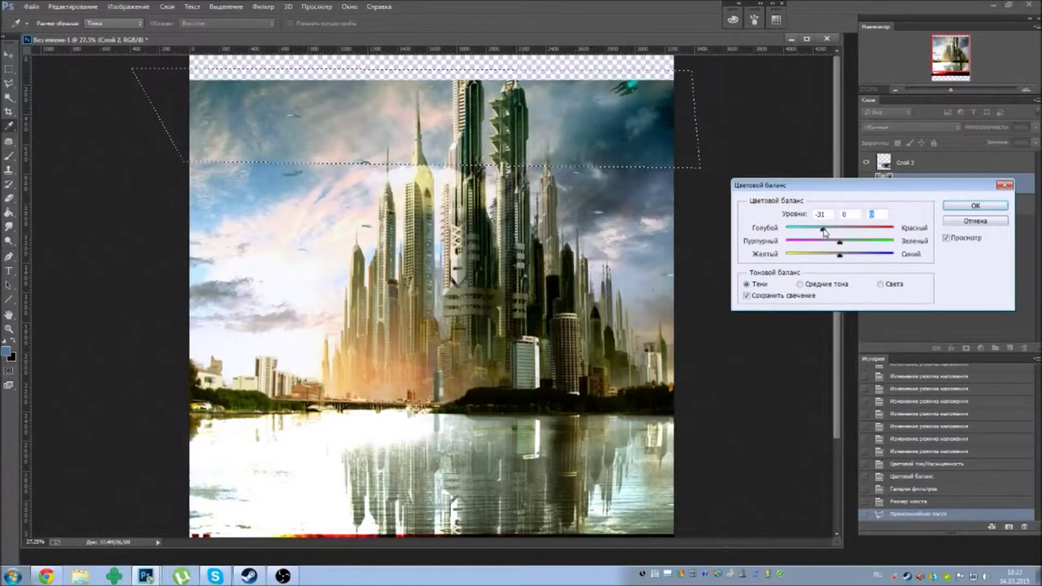
pyautogui.press('Return')
pyautogui.hotkey('ctrl', 'd')
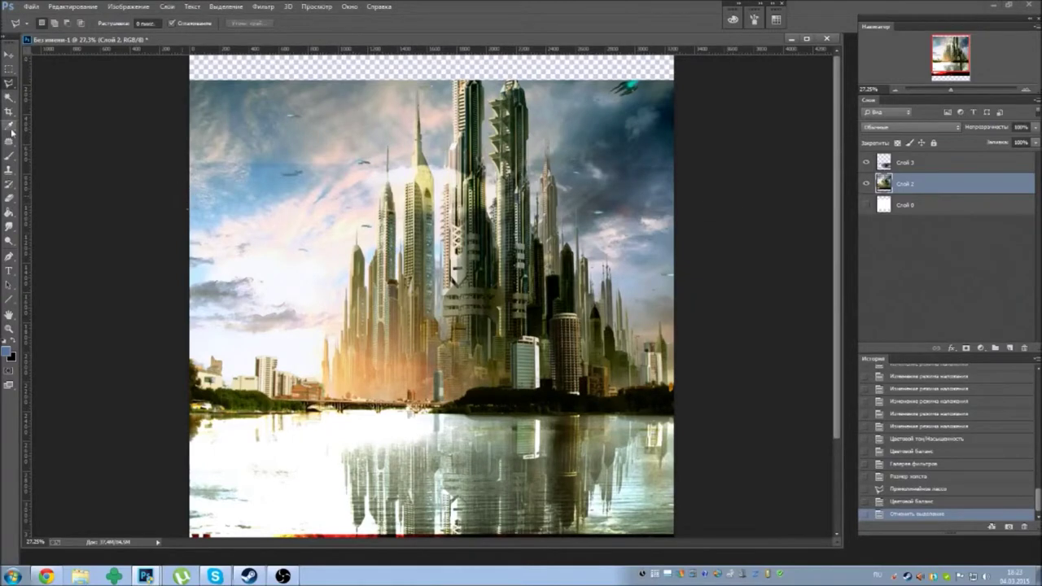
pyautogui.click(9, 171)
# - Sample clean sky with the Clone Stamp and stamp over patchy areas around the towers
pyautogui.rightClick(264, 154)
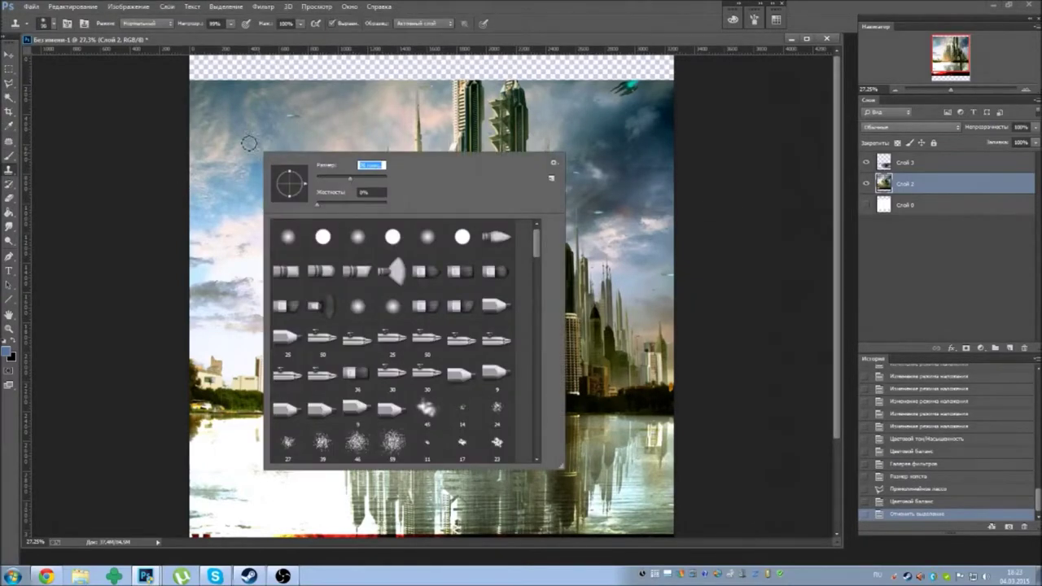
pyautogui.click(181, 23)
pyautogui.click(265, 164)
pyautogui.click(297, 163)
pyautogui.click(328, 167)
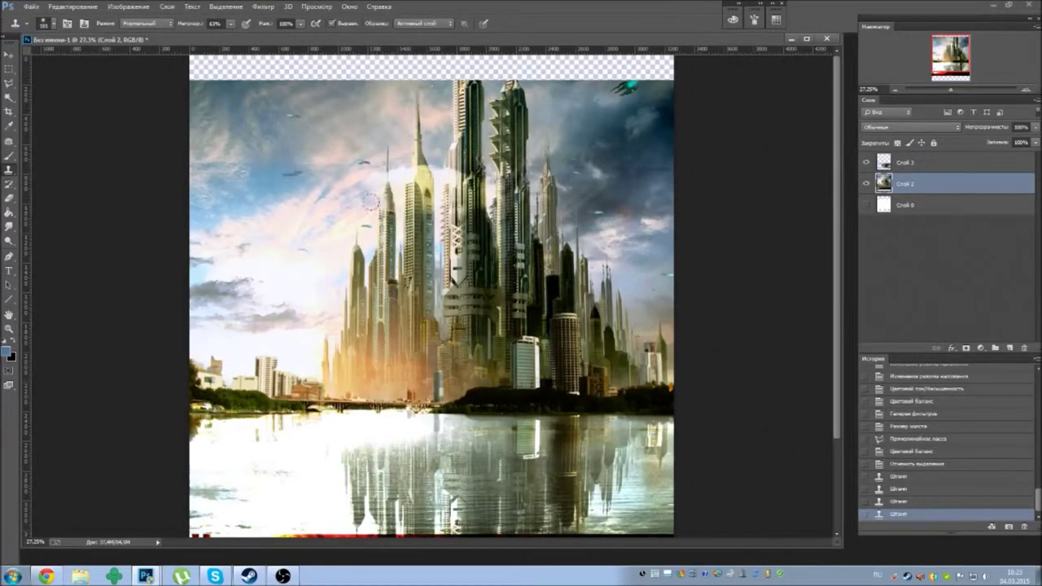
pyautogui.click(298, 218)
pyautogui.click(301, 157)
pyautogui.click(341, 165)
pyautogui.click(310, 227)
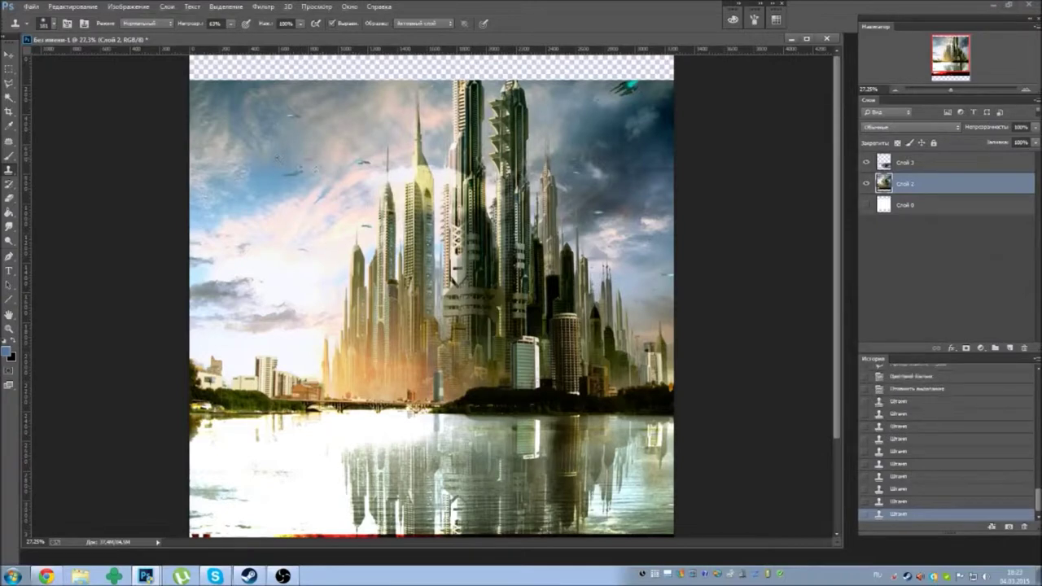
pyautogui.click(428, 217)
pyautogui.click(303, 247)
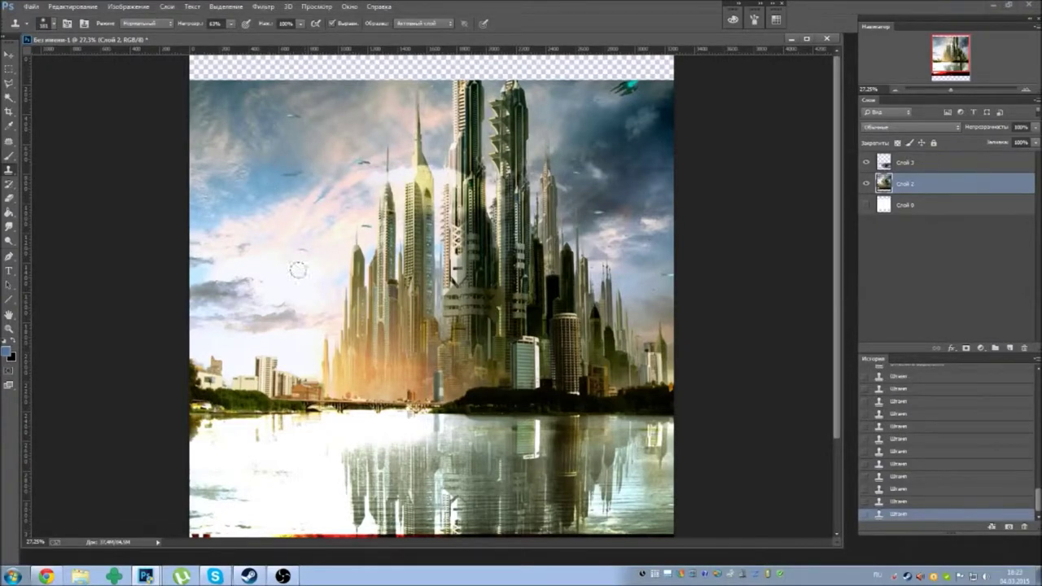
pyautogui.moveTo(960, 94); pyautogui.dragTo(973, 91)
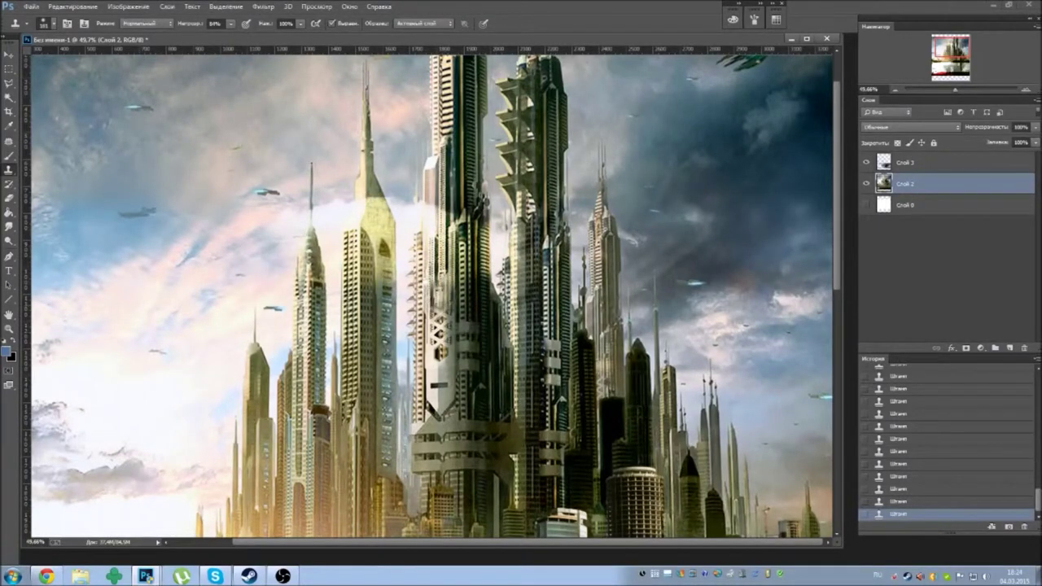
pyautogui.scroll(-2, 423, 322)
# - Show the rulers and crop the bottom edge up to remove the red band
pyautogui.scroll(-1, 427, 334)
pyautogui.scroll(-5, 434, 352)
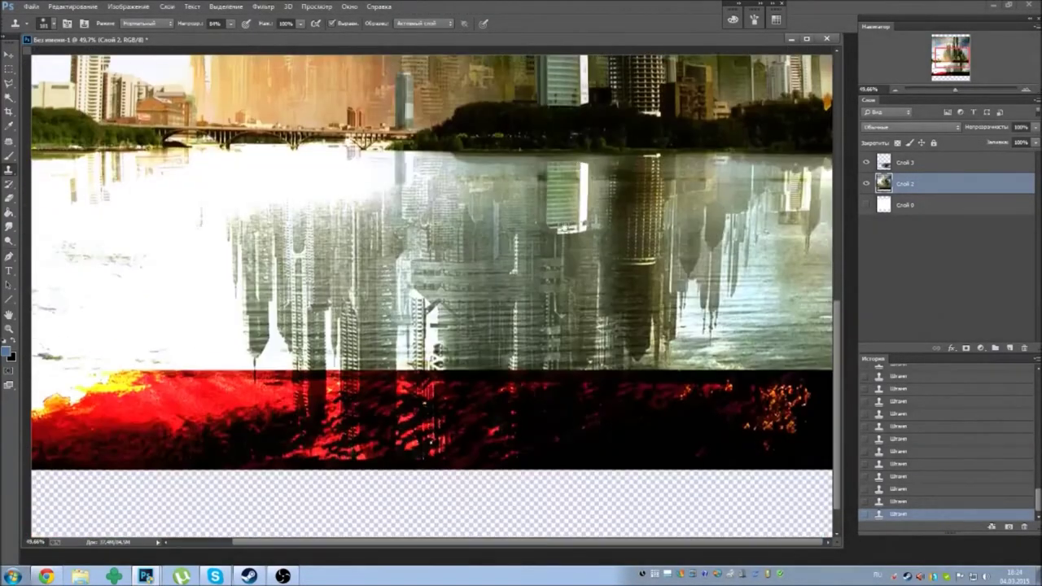
pyautogui.hotkey('ctrl', 'r')
pyautogui.moveTo(959, 91); pyautogui.dragTo(950, 92)
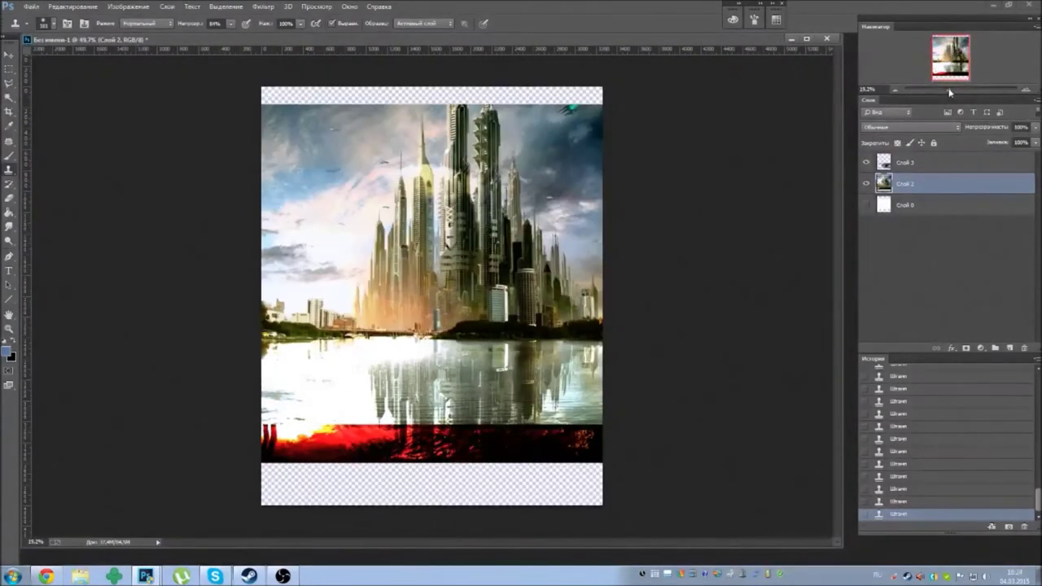
pyautogui.click(9, 111)
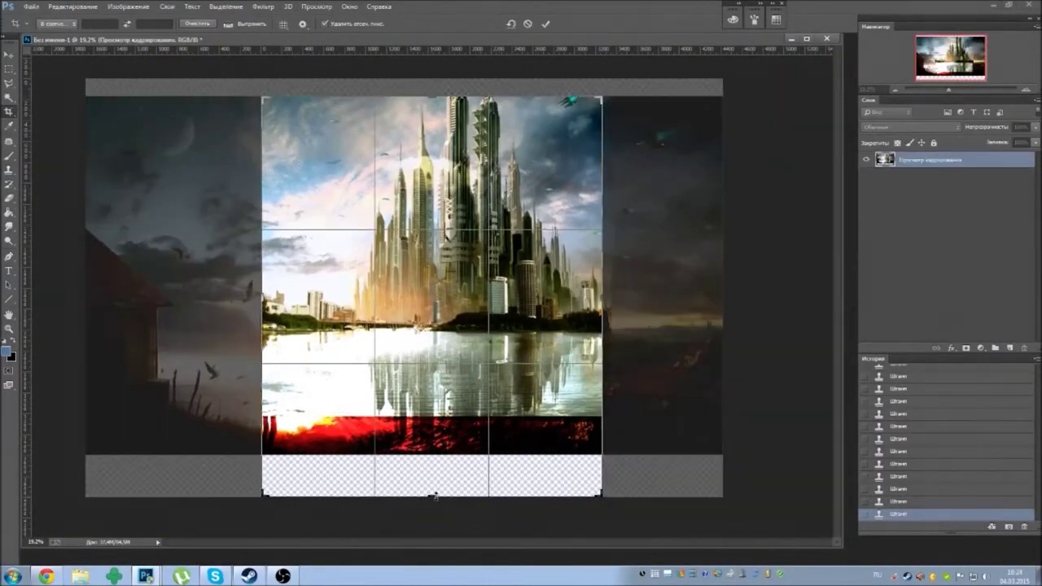
pyautogui.moveTo(435, 495); pyautogui.dragTo(434, 451)
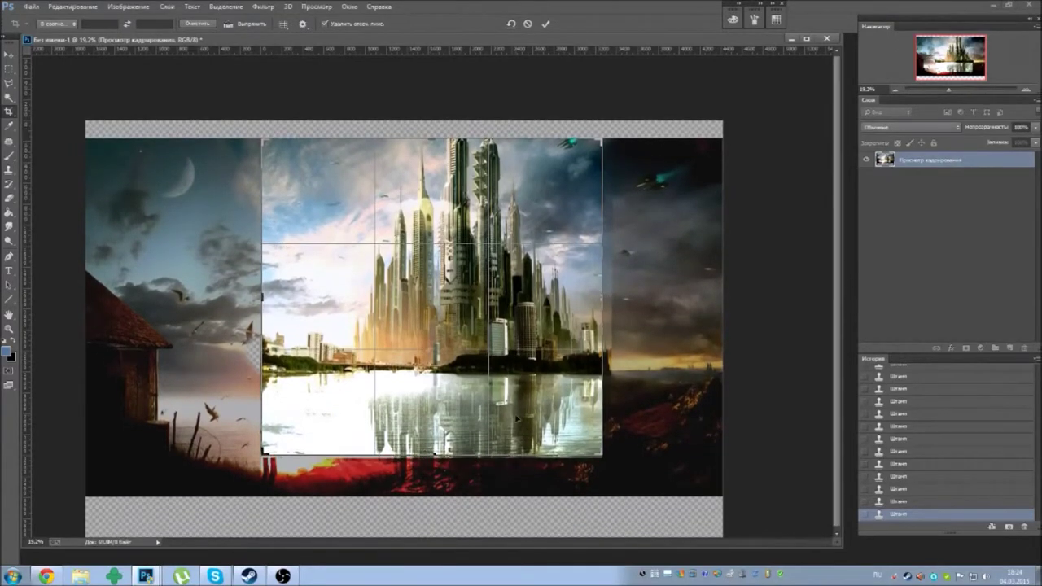
pyautogui.press('Return')
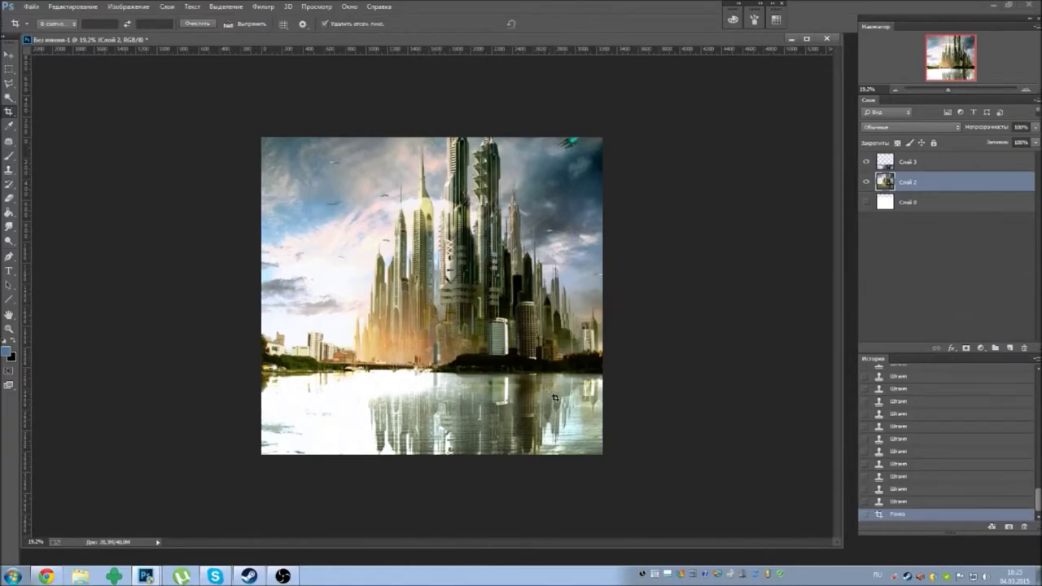
# - Clone-stamp a stroke into the sky above the lower-left buildings
pyautogui.scroll(2, 366, 326)
pyautogui.scroll(1, 367, 325)
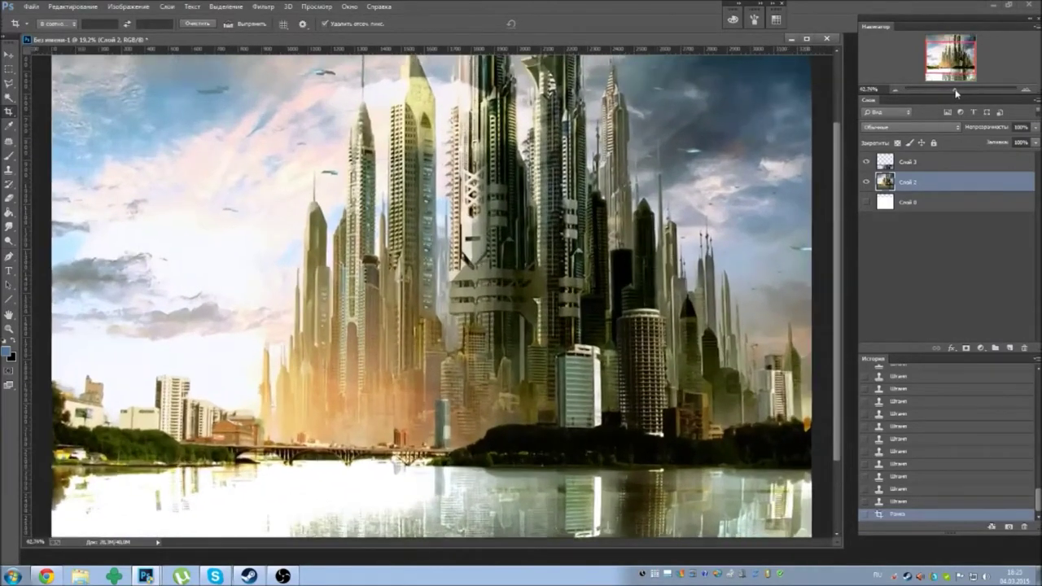
pyautogui.scroll(1, 366, 326)
pyautogui.scroll(1, 366, 326)
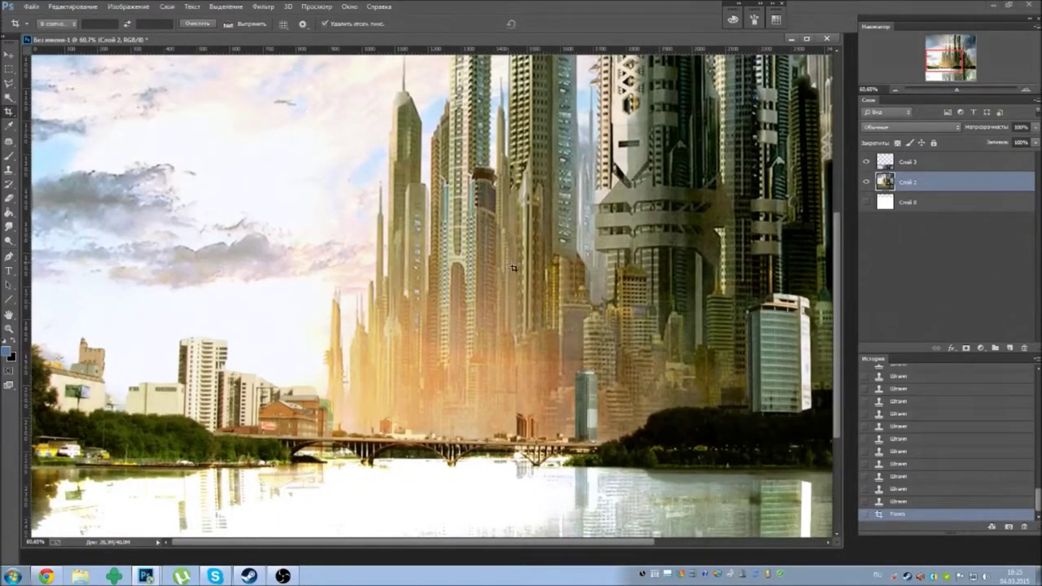
pyautogui.moveTo(955, 92)
pyautogui.mouseDown()
pyautogui.moveTo(964, 90)
pyautogui.moveTo(918, 70)
pyautogui.mouseUp()
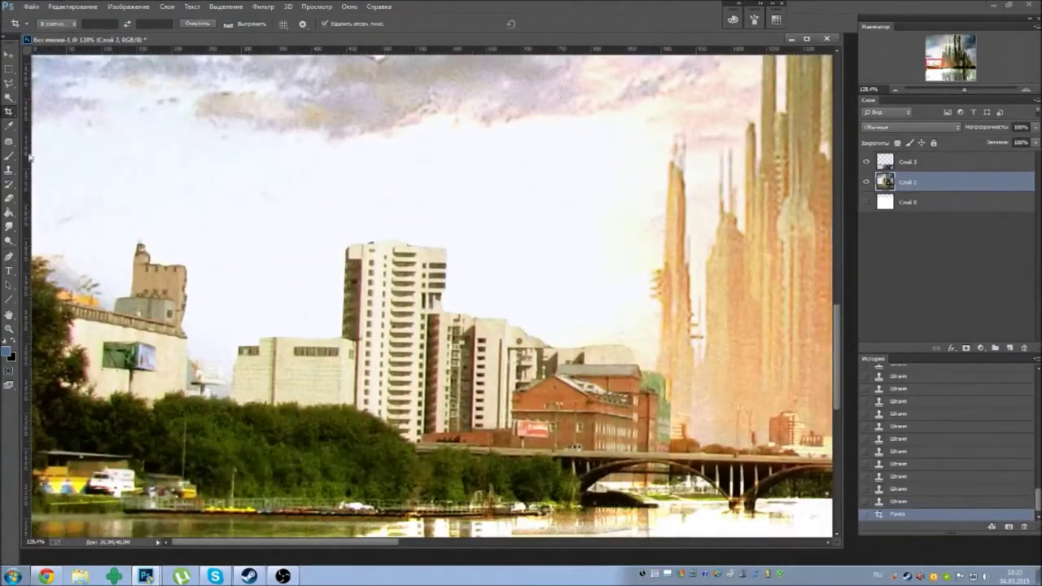
pyautogui.click(9, 171)
pyautogui.rightClick(216, 248)
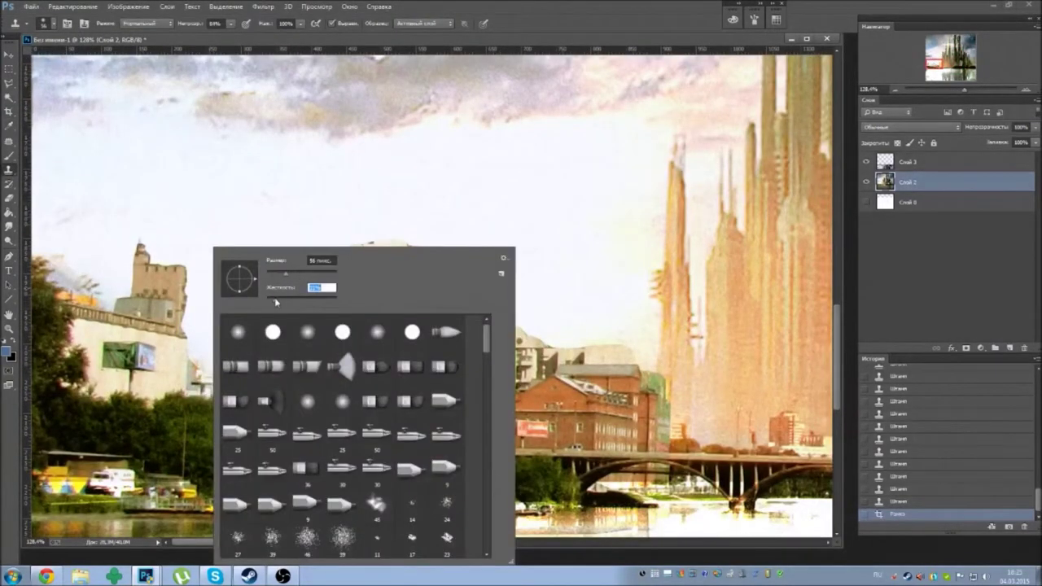
pyautogui.click(189, 269)
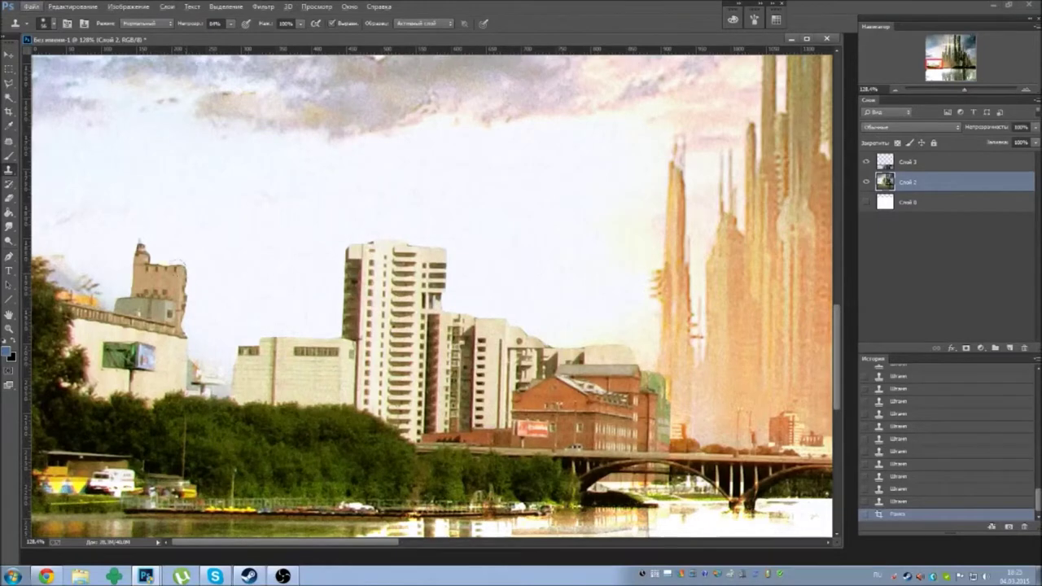
pyautogui.rightClick(187, 267)
pyautogui.click(189, 268)
pyautogui.moveTo(231, 295); pyautogui.dragTo(233, 273)
# - Open the Liquify filter and switch to its Zoom tool
pyautogui.click(263, 7)
pyautogui.click(310, 88)
pyautogui.click(14, 151)
# - Zoom into the lower-left buildings and Forward Warp the tower edges into the city
pyautogui.moveTo(173, 360); pyautogui.dragTo(174, 363)
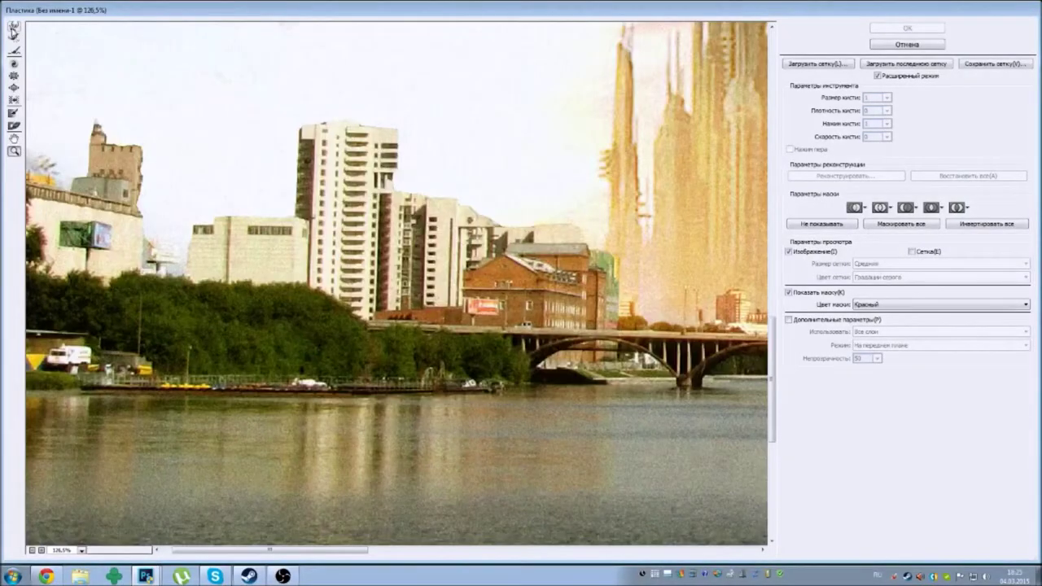
pyautogui.click(14, 26)
pyautogui.moveTo(156, 157); pyautogui.dragTo(156, 165)
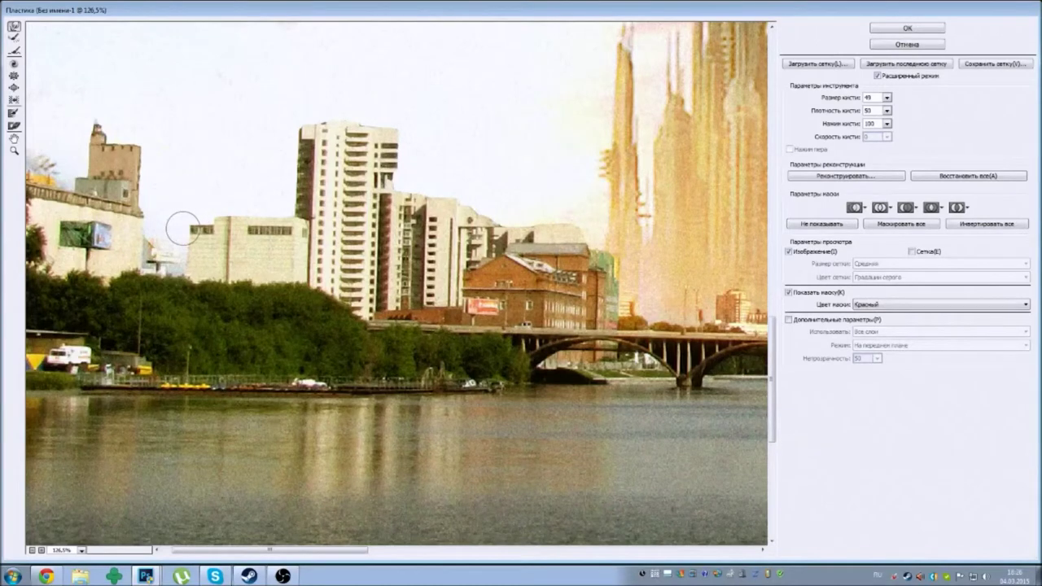
# - Warp the buildings further to the right and apply the Liquify result
pyautogui.hscroll(5, 622, 256)
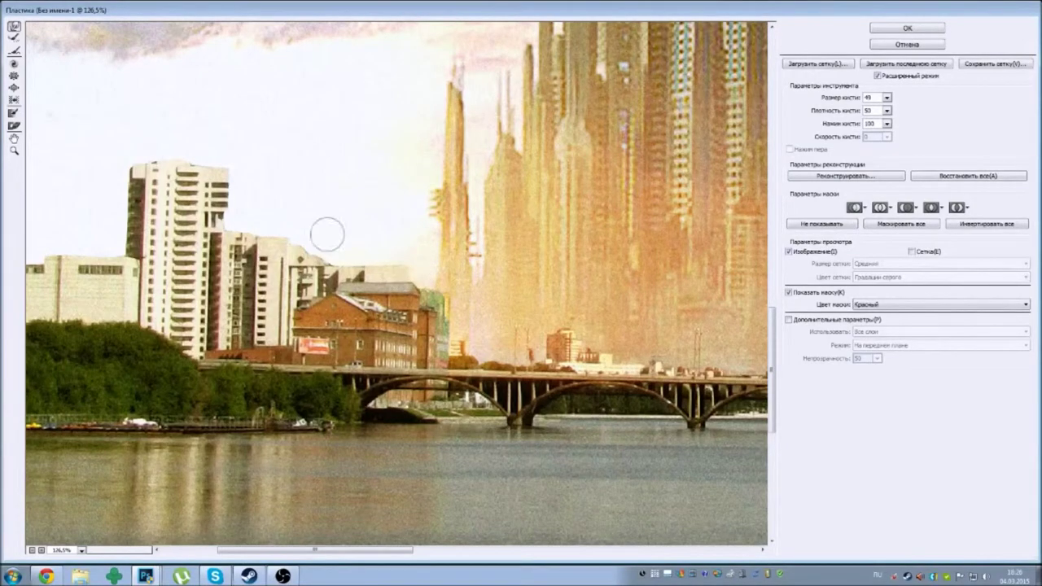
pyautogui.hscroll(5, 407, 285)
pyautogui.hscroll(5, 489, 326)
pyautogui.hscroll(5, 586, 342)
pyautogui.hscroll(3, 570, 347)
pyautogui.hscroll(3, 488, 354)
pyautogui.hscroll(3, 407, 365)
pyautogui.hscroll(3, 325, 375)
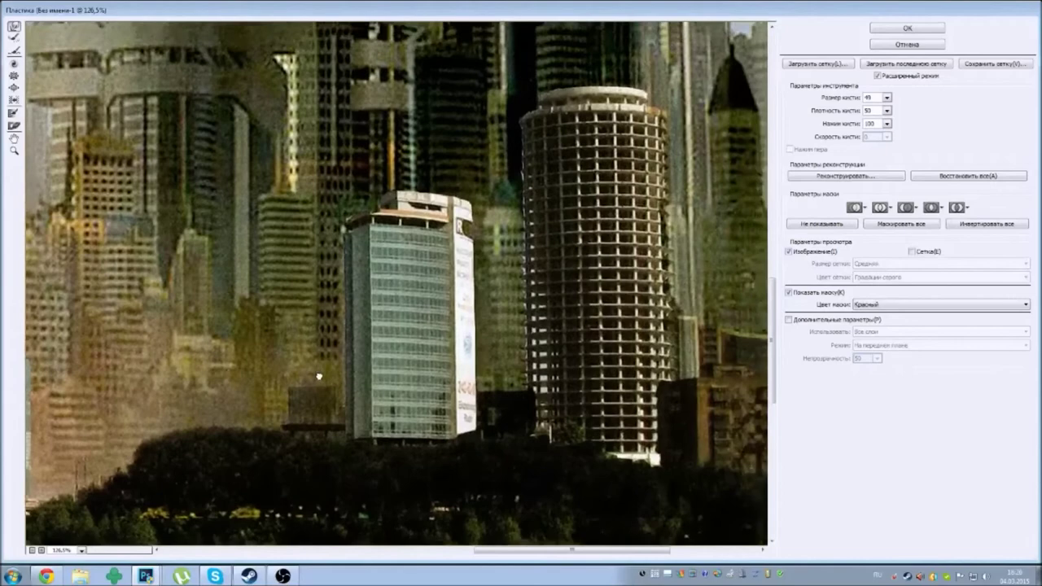
pyautogui.moveTo(318, 376); pyautogui.dragTo(286, 391)
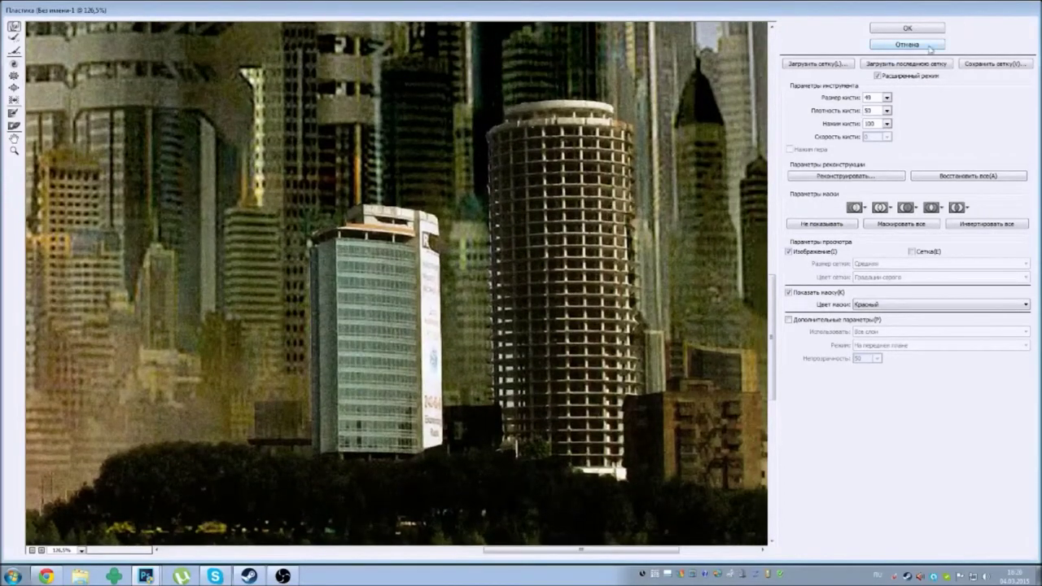
pyautogui.click(907, 28)
pyautogui.moveTo(973, 92); pyautogui.dragTo(952, 92)
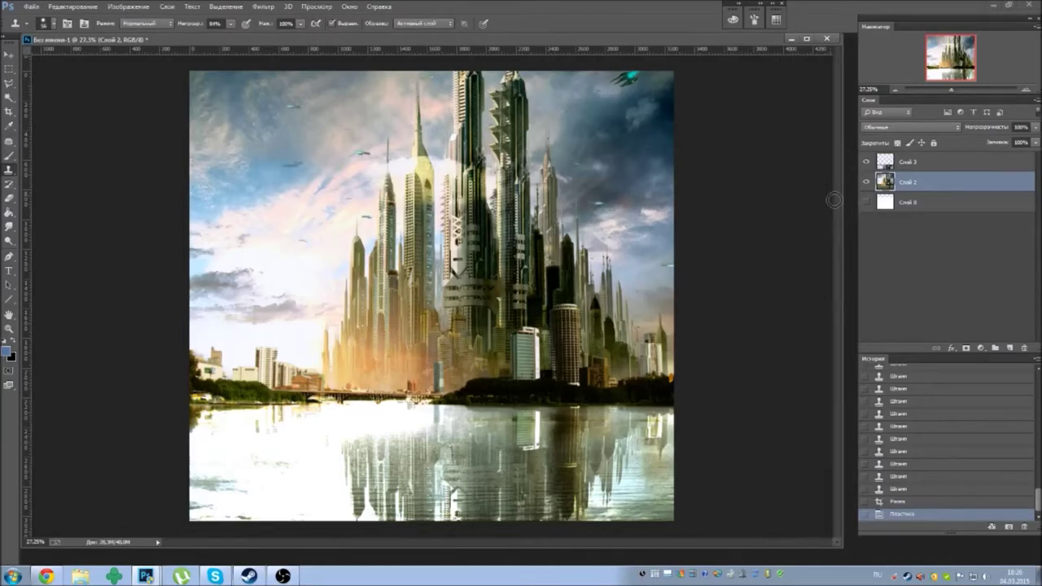
pyautogui.click(956, 167)
pyautogui.rightClick(537, 440)
pyautogui.click(10, 85)
pyautogui.rightClick(505, 274)
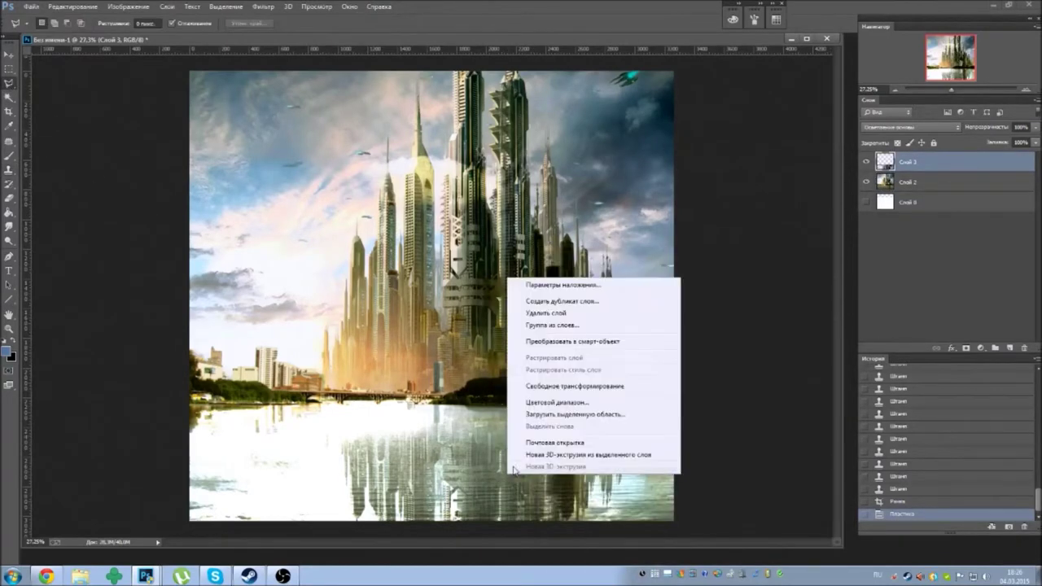
pyautogui.click(582, 375)
pyautogui.moveTo(431, 535); pyautogui.dragTo(430, 522)
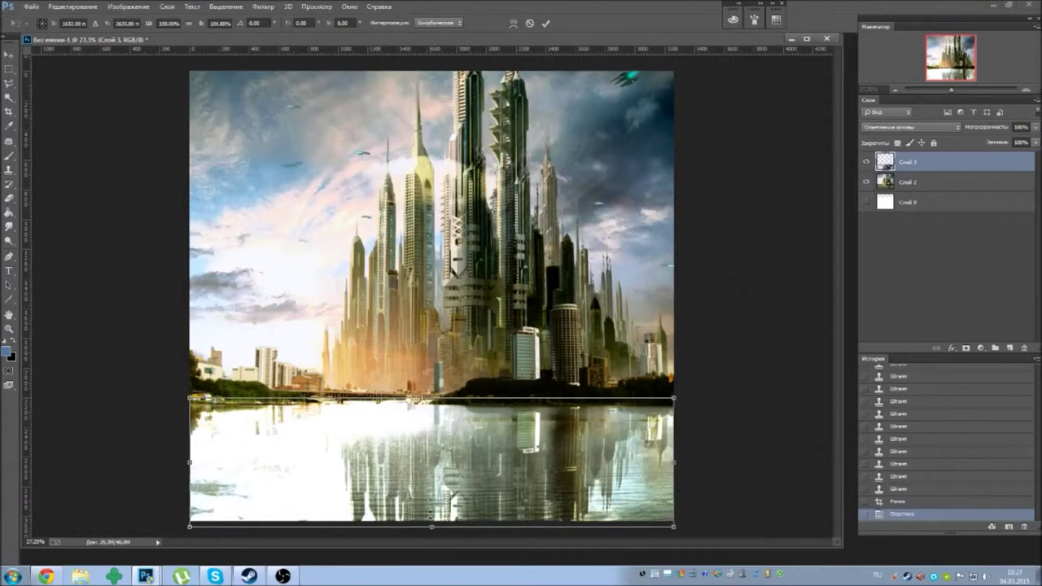
pyautogui.rightClick(498, 274)
pyautogui.press('Escape')
pyautogui.moveTo(674, 521); pyautogui.dragTo(622, 521)
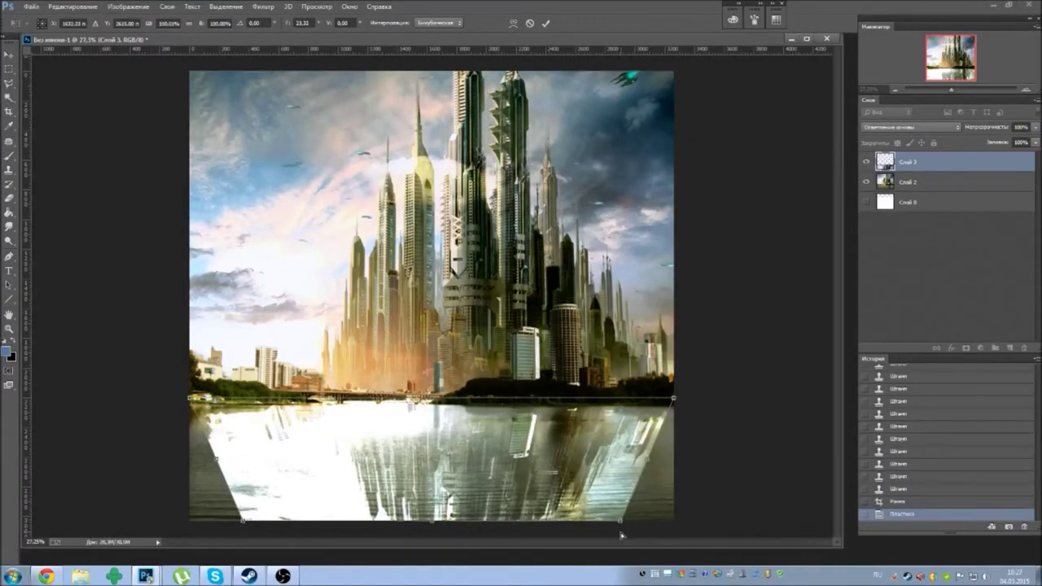
pyautogui.moveTo(621, 534); pyautogui.dragTo(651, 536)
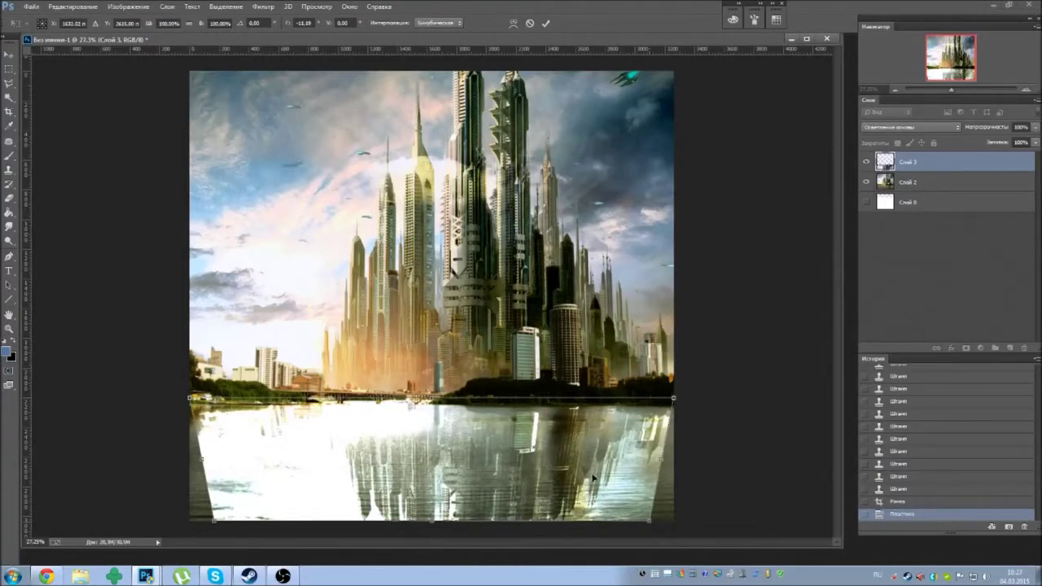
pyautogui.click(885, 510)
pyautogui.hotkey('alt', ']')
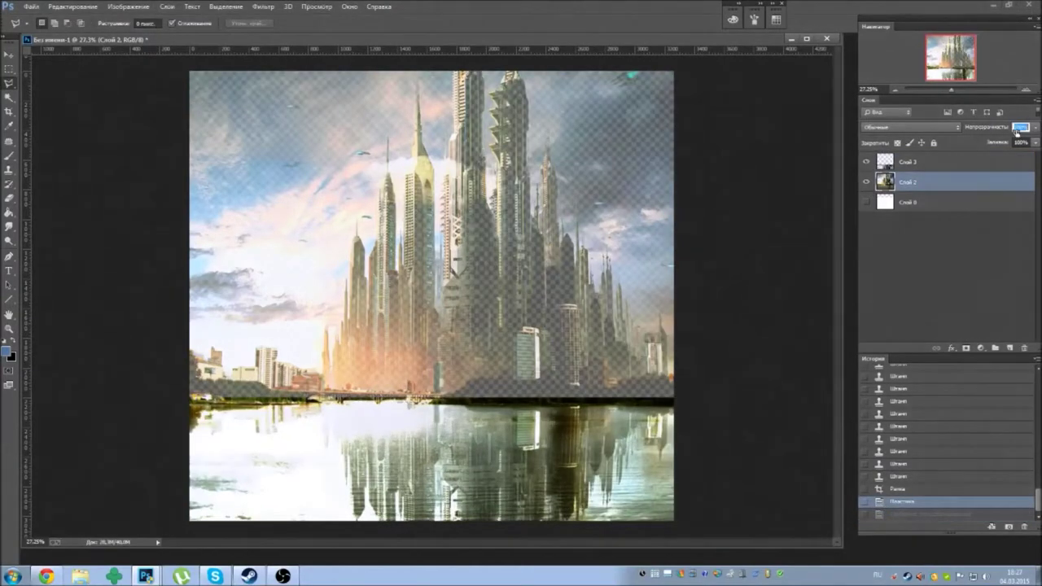
# - Adjust the reflection layer's opacity, trying 38% before raising it again
pyautogui.moveTo(981, 128); pyautogui.dragTo(853, 128)
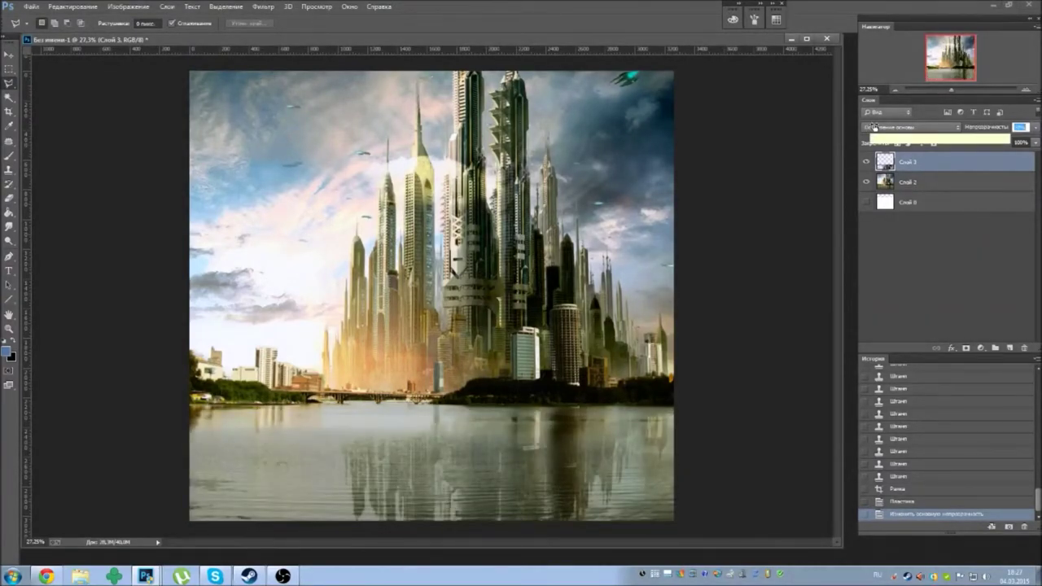
pyautogui.press('Return')
pyautogui.moveTo(977, 128); pyautogui.dragTo(1030, 122)
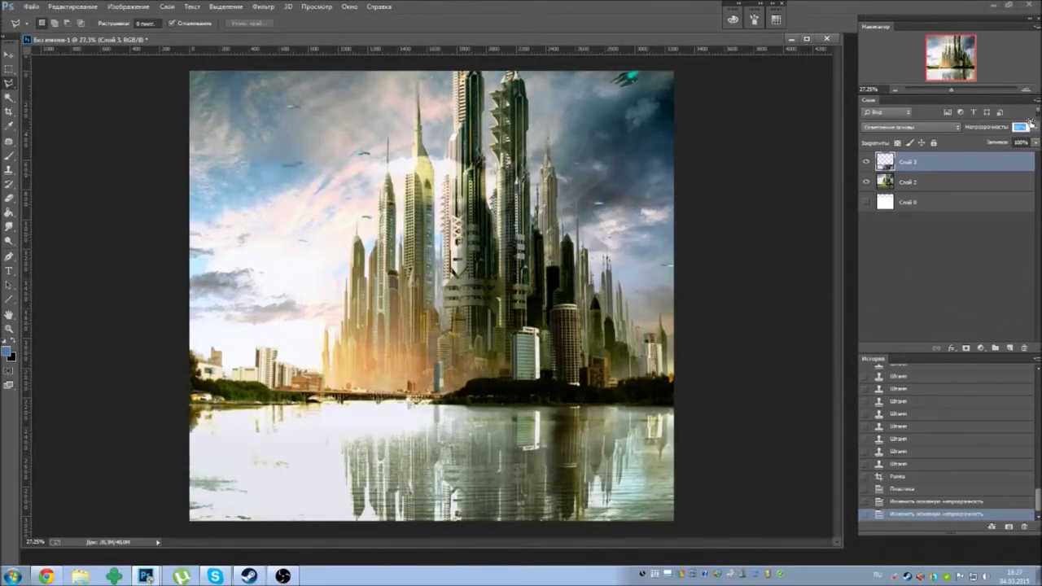
# - Merge the reflection layer with the city layer
pyautogui.keyDown('ctrl'); pyautogui.click(941, 183); pyautogui.keyUp('ctrl')
pyautogui.rightClick(931, 167)
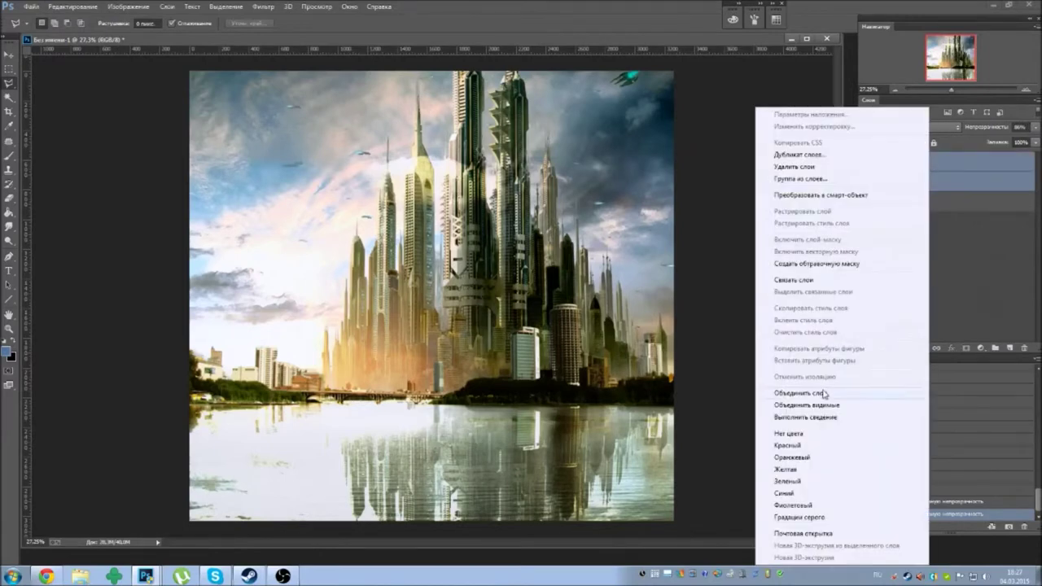
pyautogui.click(782, 396)
# - Open the Filter Gallery from the Filter menu
pyautogui.click(129, 7)
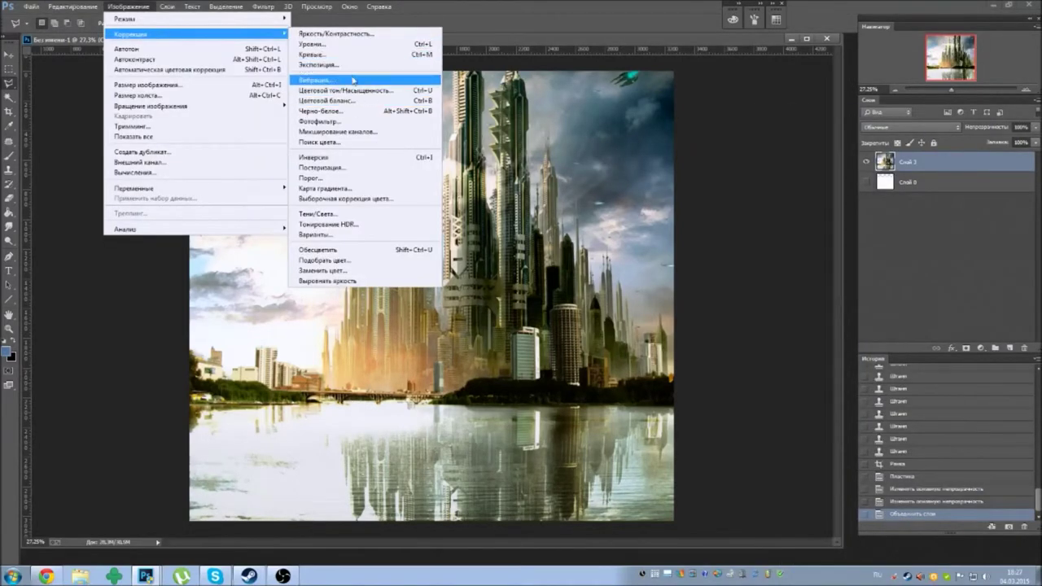
pyautogui.click(263, 7)
pyautogui.click(306, 50)
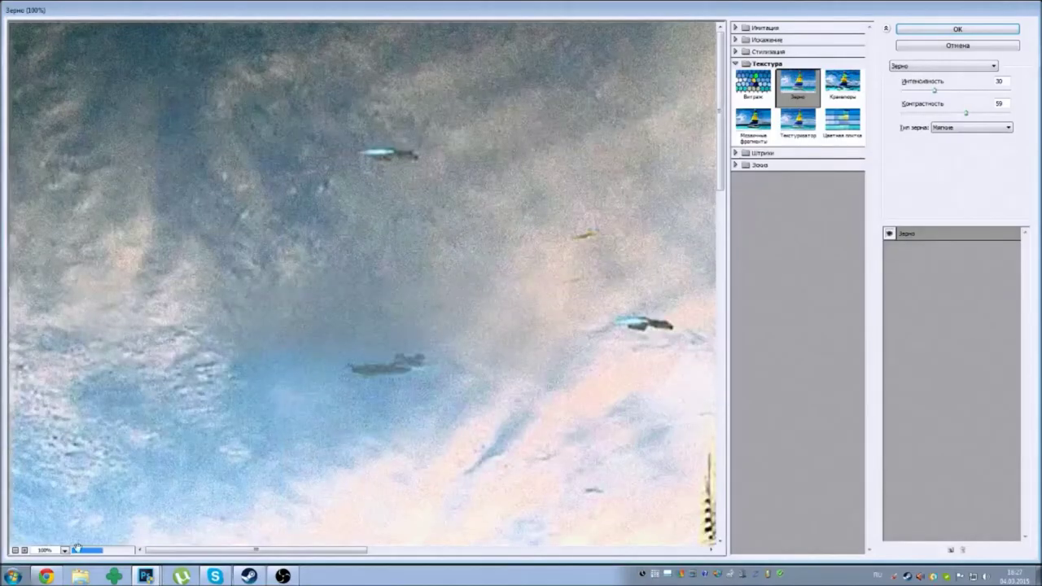
# - Preview the Акцент на краях and Гипс filters, then cancel the Filter Gallery
pyautogui.click(14, 552)
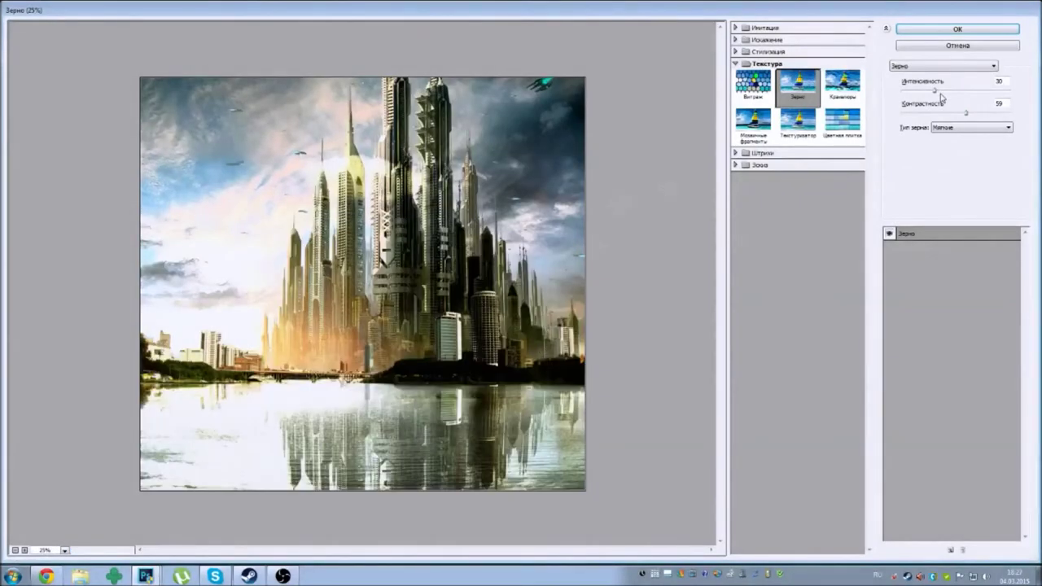
pyautogui.click(942, 65)
pyautogui.click(925, 114)
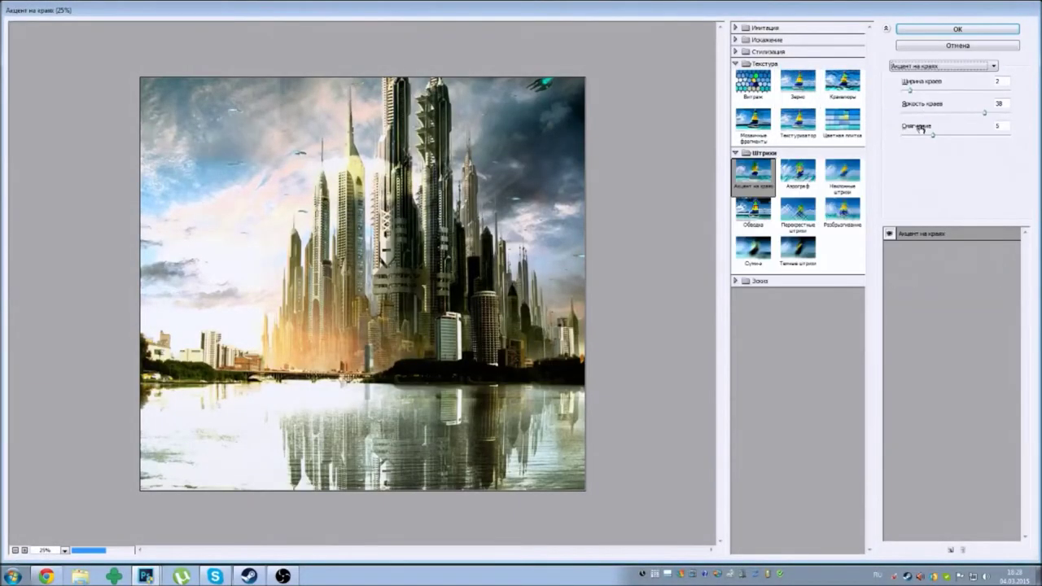
pyautogui.scroll(-1, 938, 69)
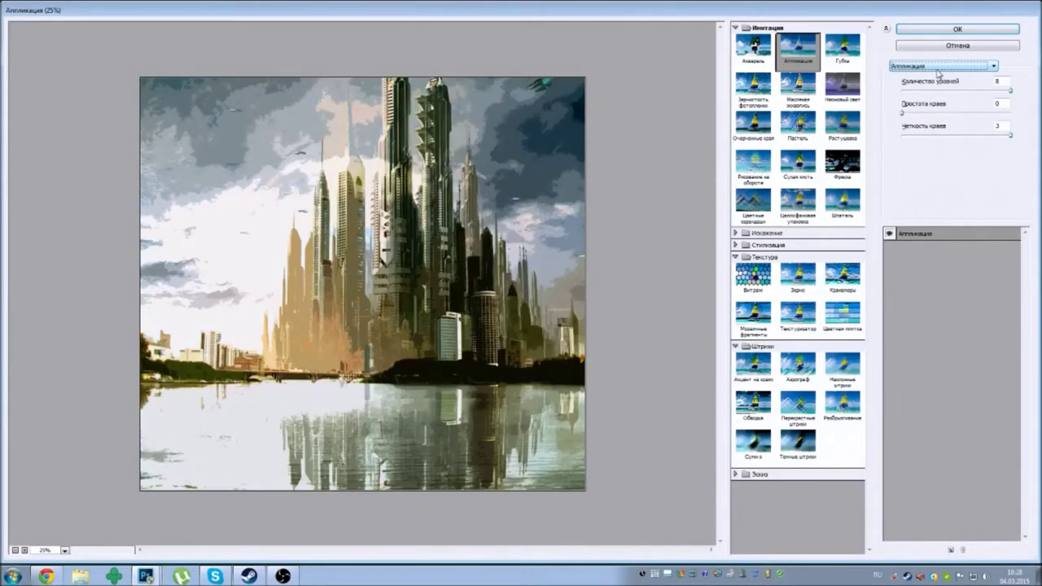
pyautogui.scroll(-1, 938, 71)
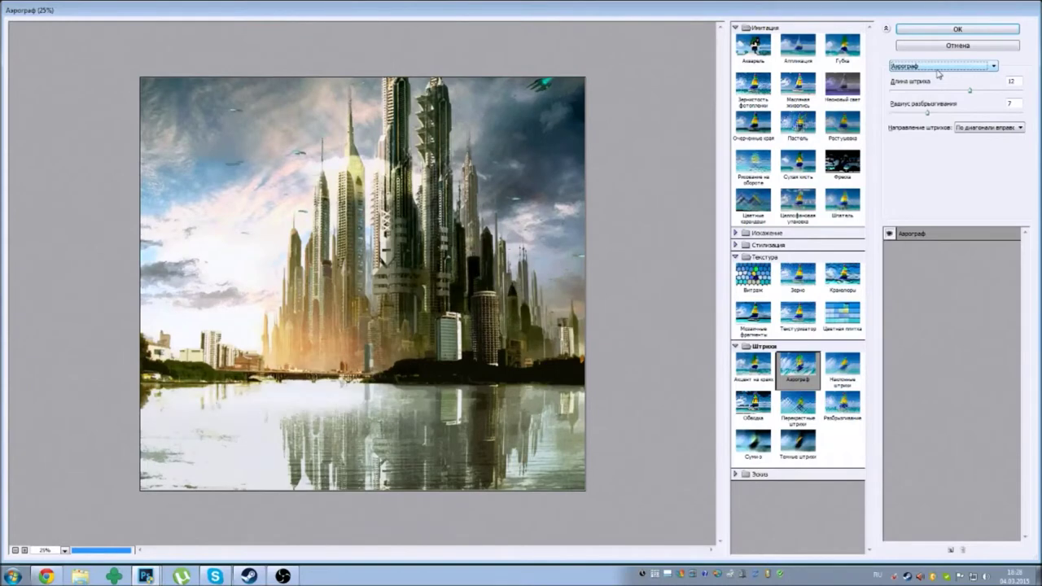
pyautogui.scroll(-1, 938, 71)
pyautogui.scroll(-1, 938, 71)
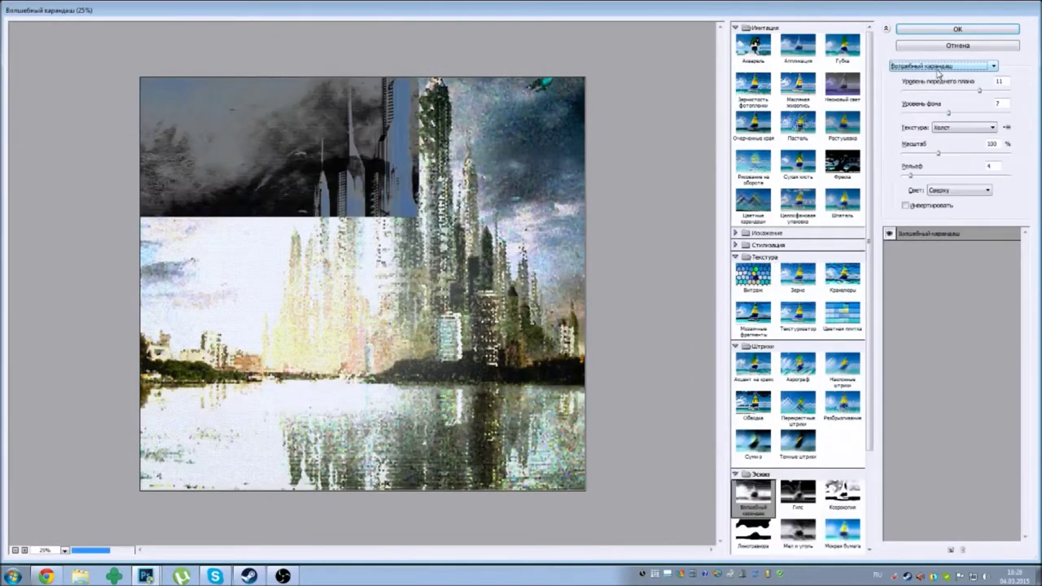
pyautogui.scroll(-1, 938, 72)
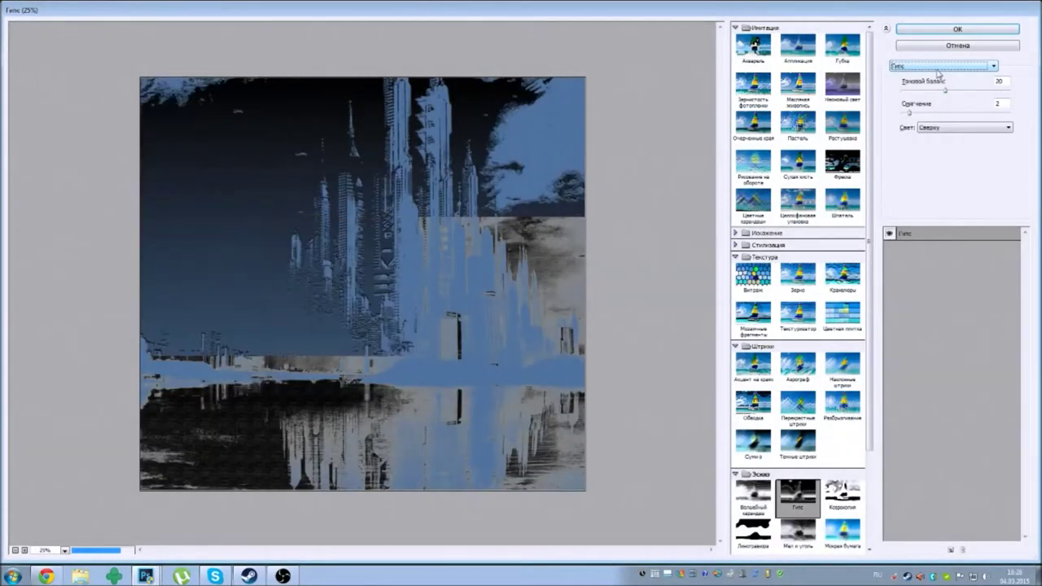
pyautogui.moveTo(945, 90); pyautogui.dragTo(916, 89)
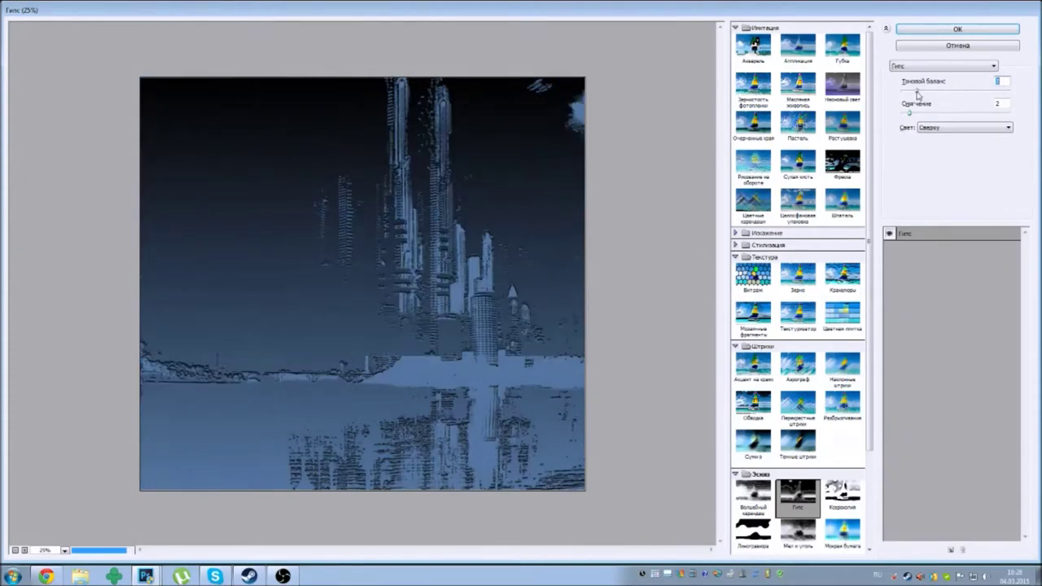
pyautogui.click(939, 47)
# - Resize the image to a width of 1920 px (1920 × 1784)
pyautogui.click(129, 6)
pyautogui.click(146, 86)
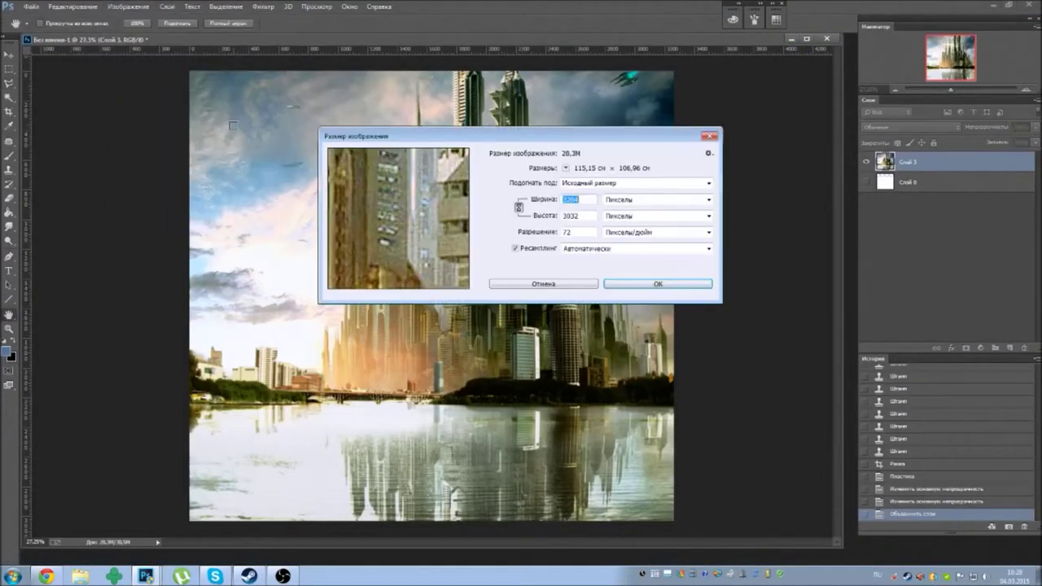
pyautogui.write('12')
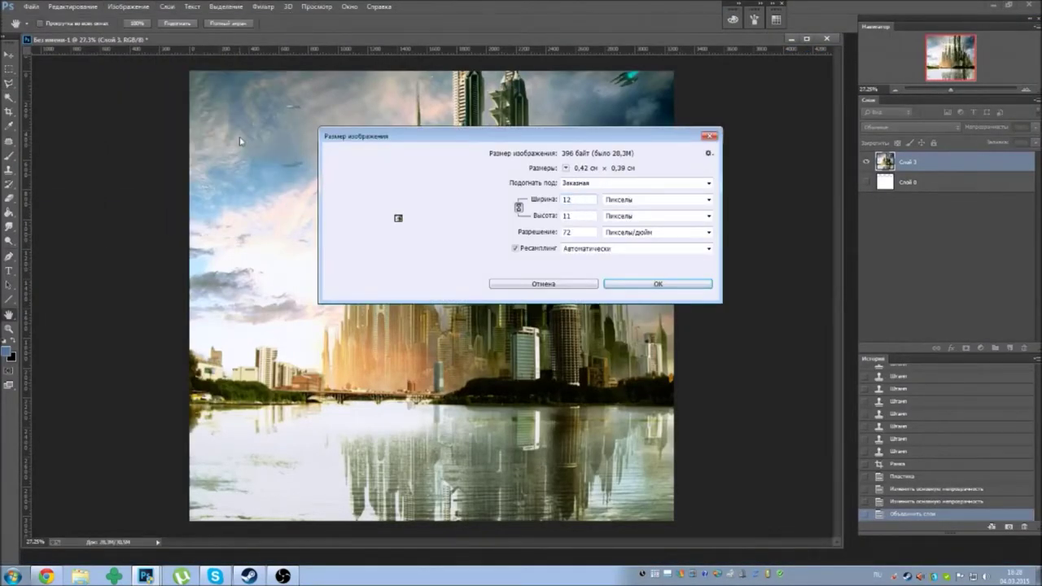
pyautogui.press('BackSpace')
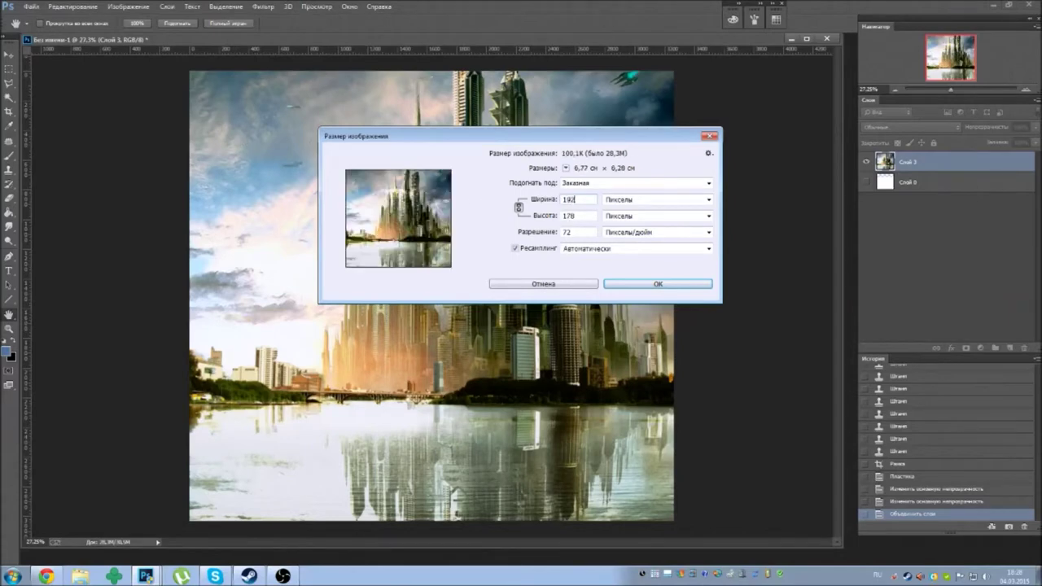
pyautogui.write('920')
pyautogui.click(636, 284)
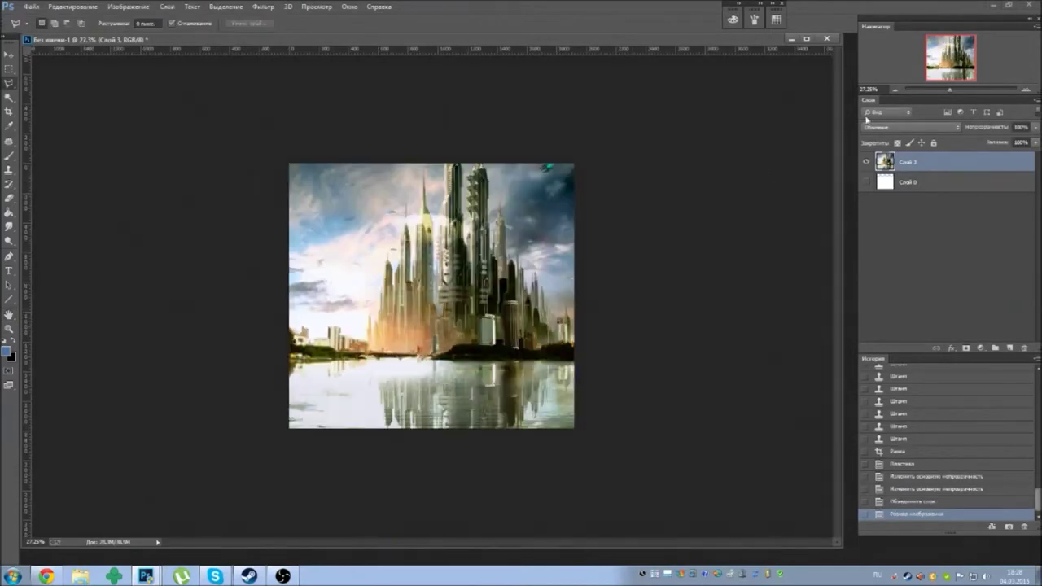
# - Reopen the Filter Gallery on the resized composite
pyautogui.moveTo(937, 89); pyautogui.dragTo(956, 90)
pyautogui.click(253, 10)
pyautogui.click(285, 51)
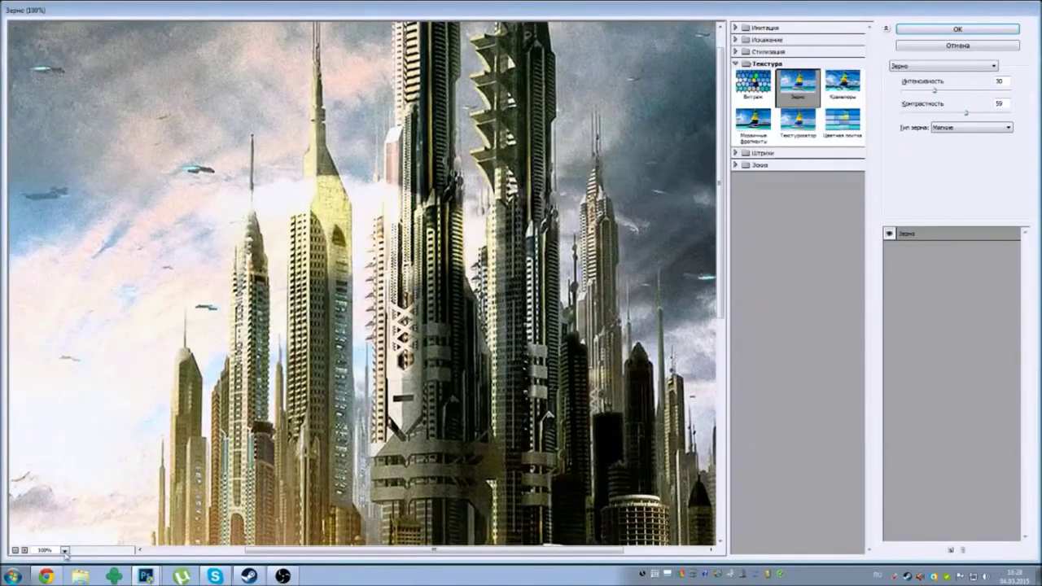
# - Preview filters such as Кракелюры, Стекло, Фреска and Шпатель, then cancel without applying
pyautogui.click(15, 551)
pyautogui.click(936, 65)
pyautogui.scroll(-1, 904, 71)
pyautogui.scroll(-1, 903, 71)
pyautogui.scroll(-1, 904, 70)
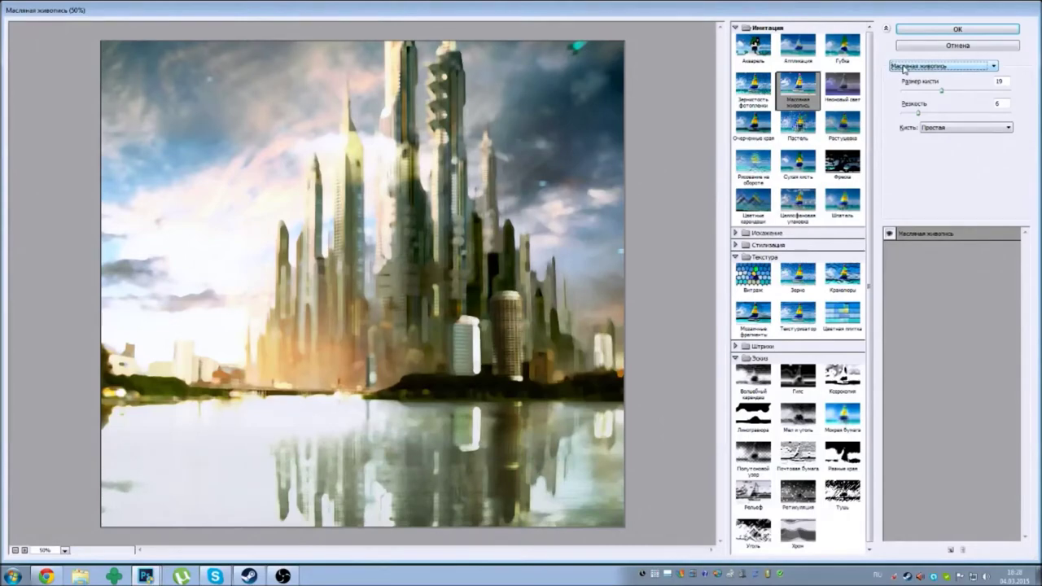
pyautogui.scroll(-1, 904, 71)
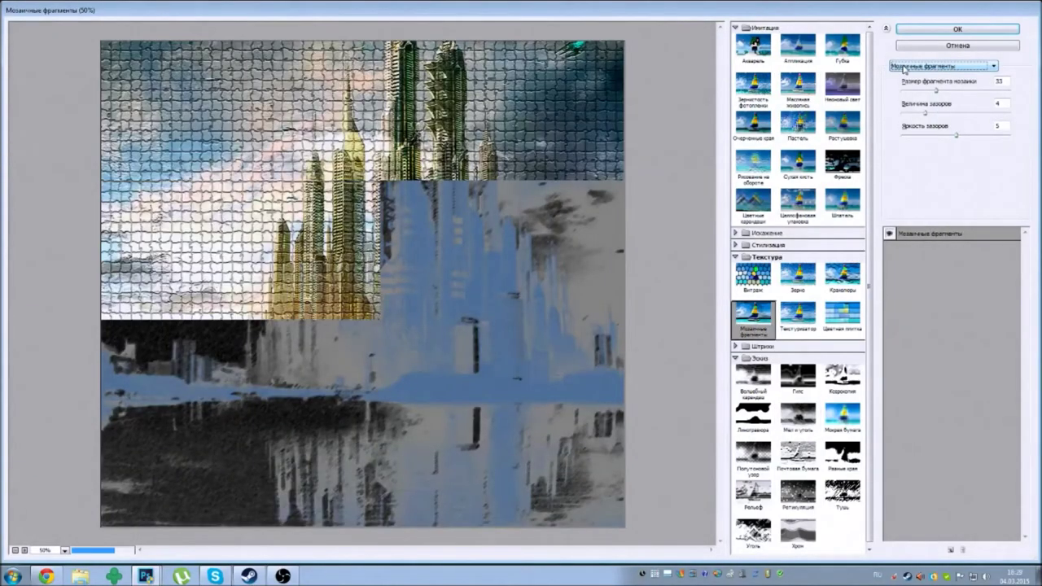
pyautogui.scroll(-1, 904, 71)
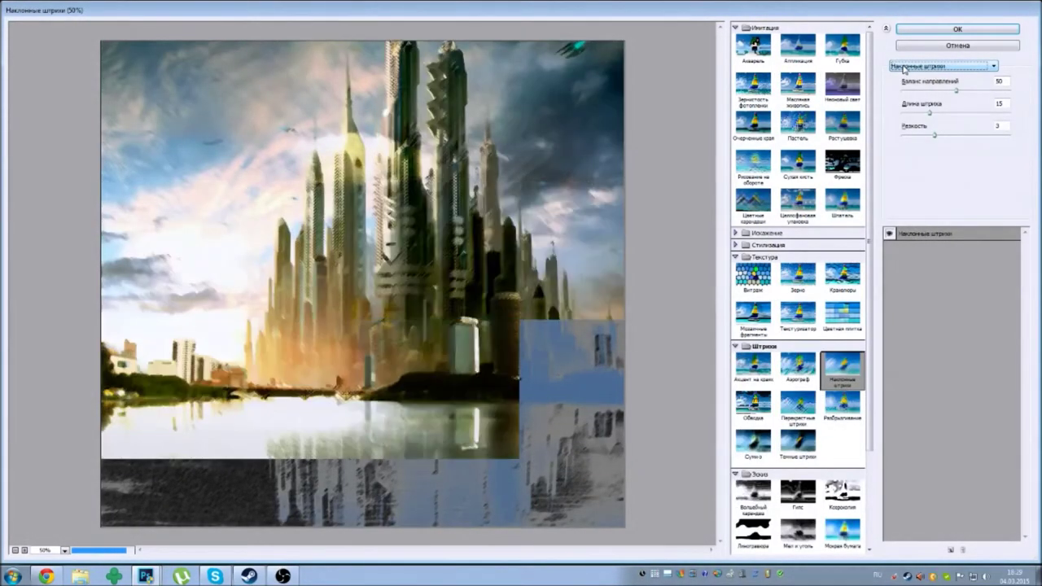
pyautogui.scroll(-1, 903, 71)
pyautogui.scroll(-1, 903, 71)
pyautogui.scroll(-1, 904, 70)
pyautogui.scroll(-1, 904, 71)
pyautogui.scroll(-1, 904, 70)
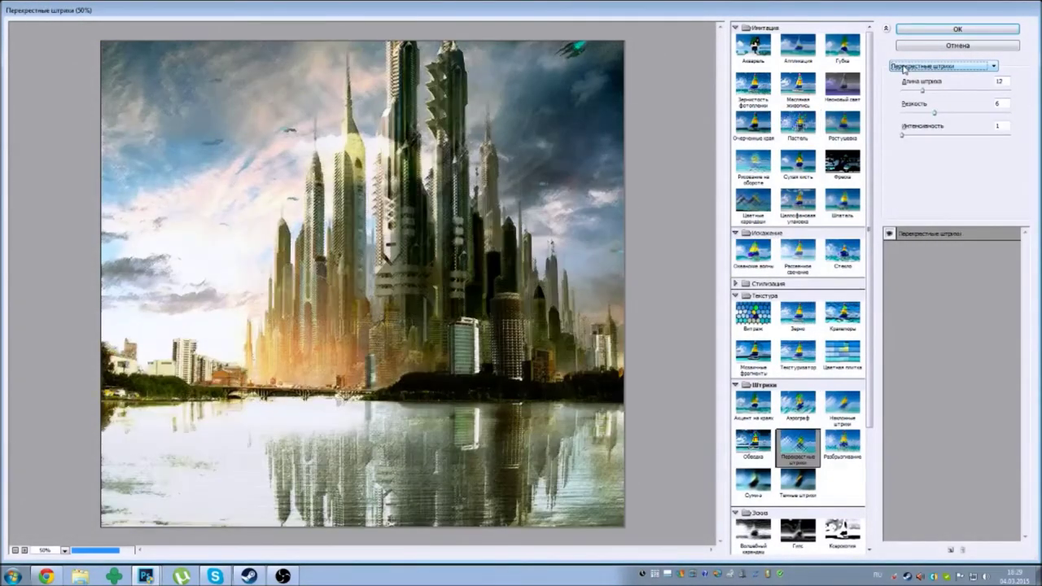
pyautogui.scroll(-1, 904, 70)
pyautogui.scroll(-1, 904, 70)
pyautogui.scroll(-3, 903, 70)
pyautogui.scroll(-1, 904, 70)
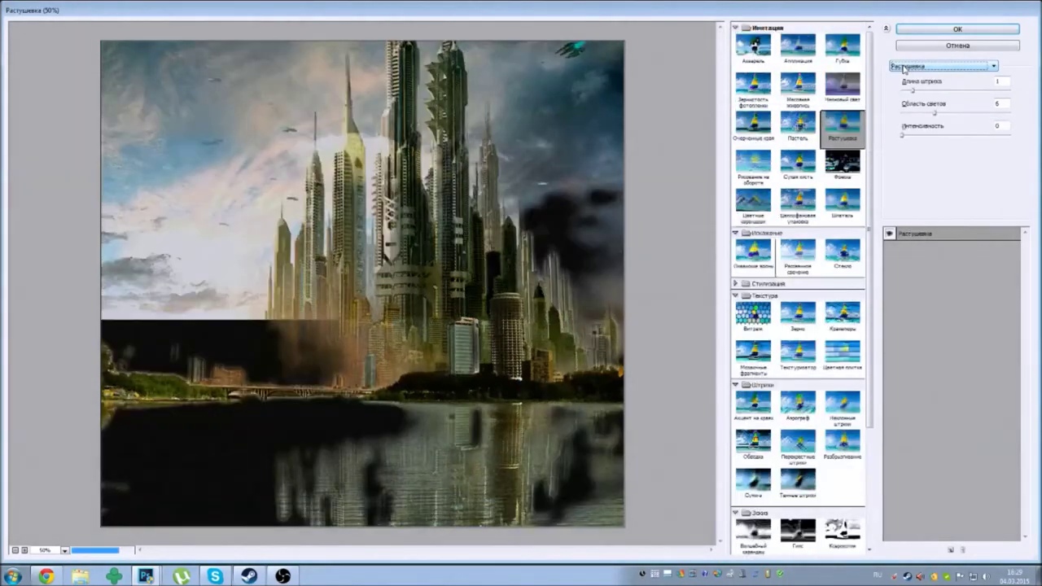
pyautogui.scroll(-1, 903, 70)
pyautogui.scroll(-1, 904, 70)
pyautogui.scroll(-1, 904, 70)
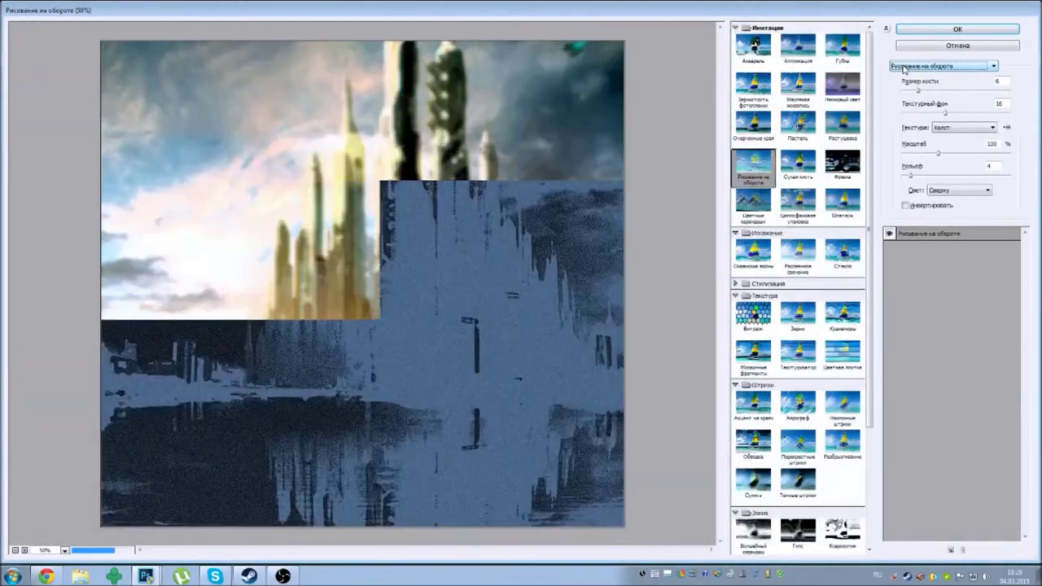
pyautogui.scroll(-1, 904, 70)
pyautogui.scroll(-1, 904, 70)
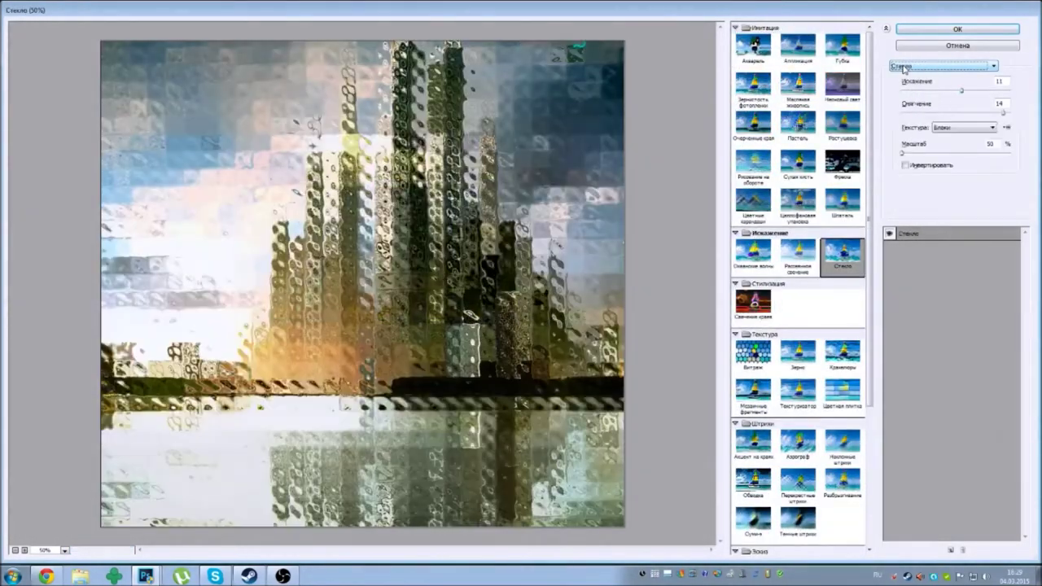
pyautogui.scroll(-1, 903, 70)
pyautogui.scroll(-1, 904, 70)
pyautogui.scroll(-1, 904, 70)
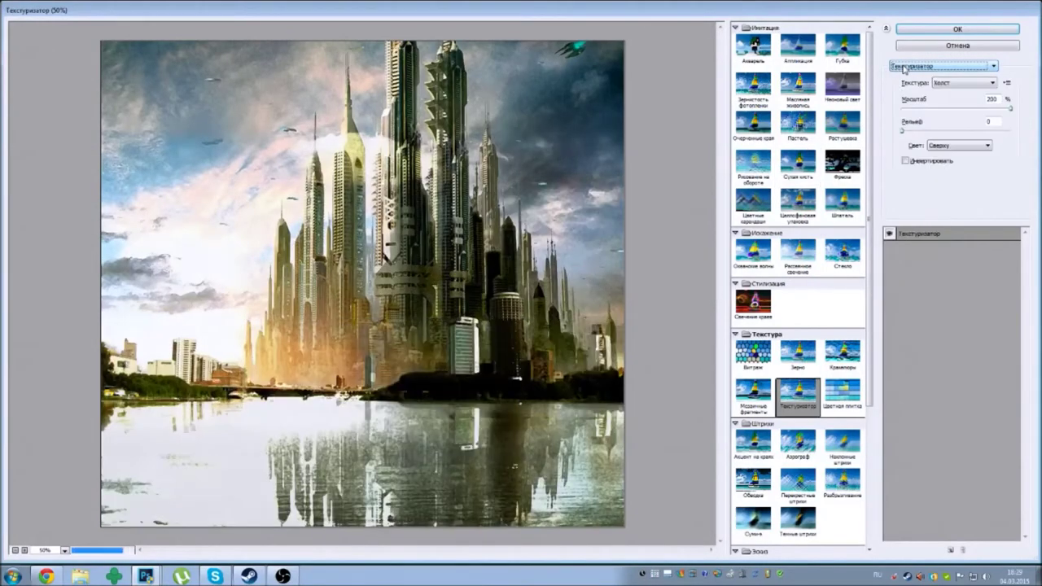
pyautogui.scroll(-1, 904, 70)
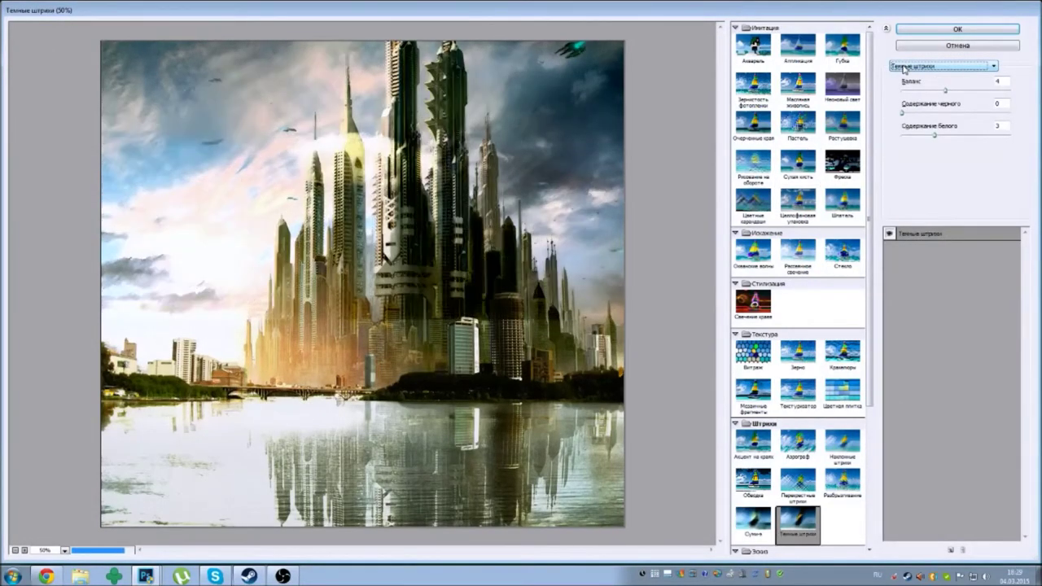
pyautogui.scroll(-1, 904, 70)
pyautogui.scroll(-1, 904, 70)
pyautogui.scroll(-1, 904, 70)
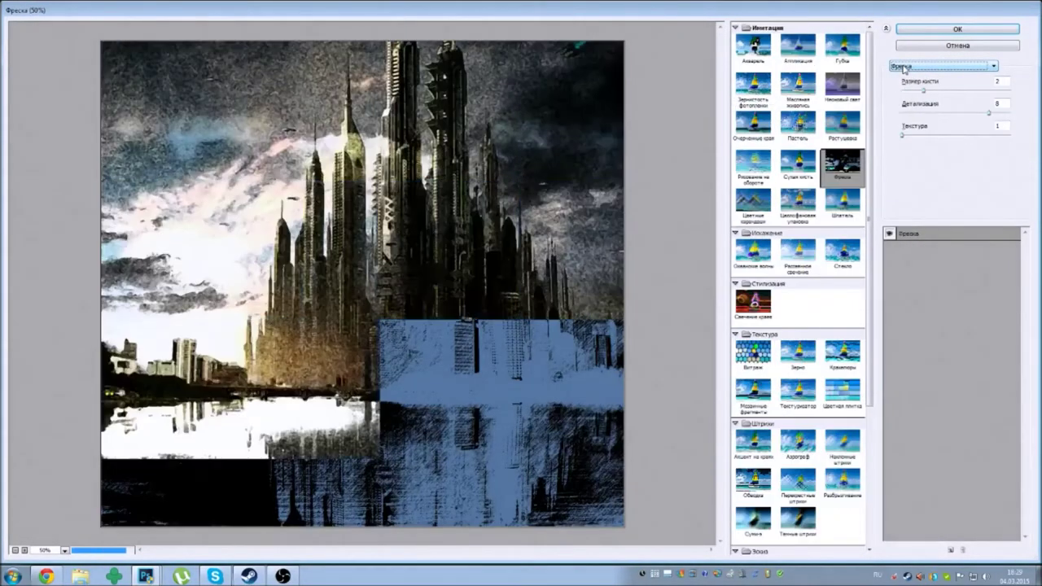
pyautogui.scroll(-1, 904, 70)
pyautogui.scroll(-1, 903, 70)
pyautogui.scroll(-1, 904, 71)
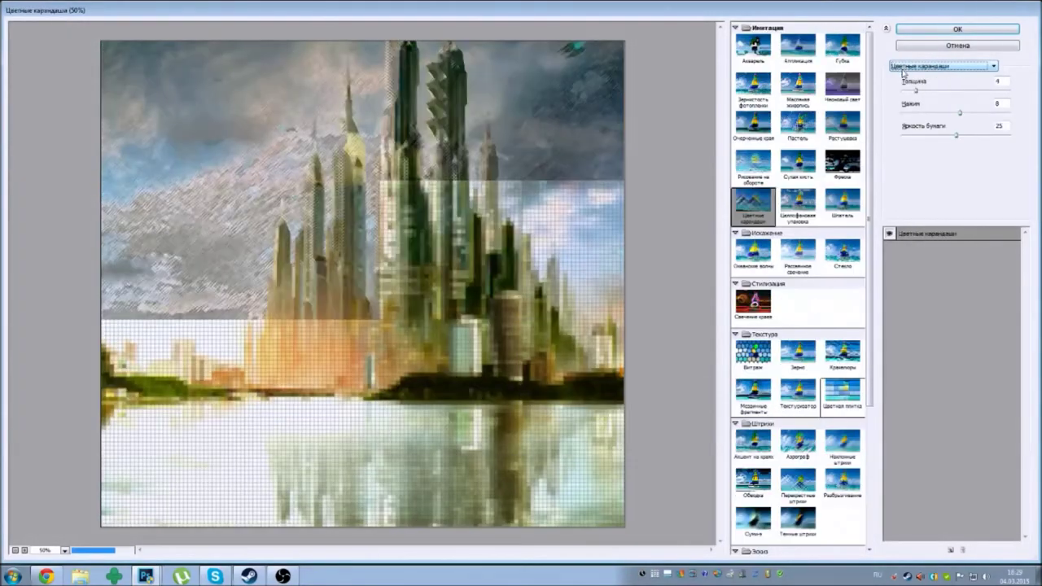
pyautogui.scroll(-1, 908, 67)
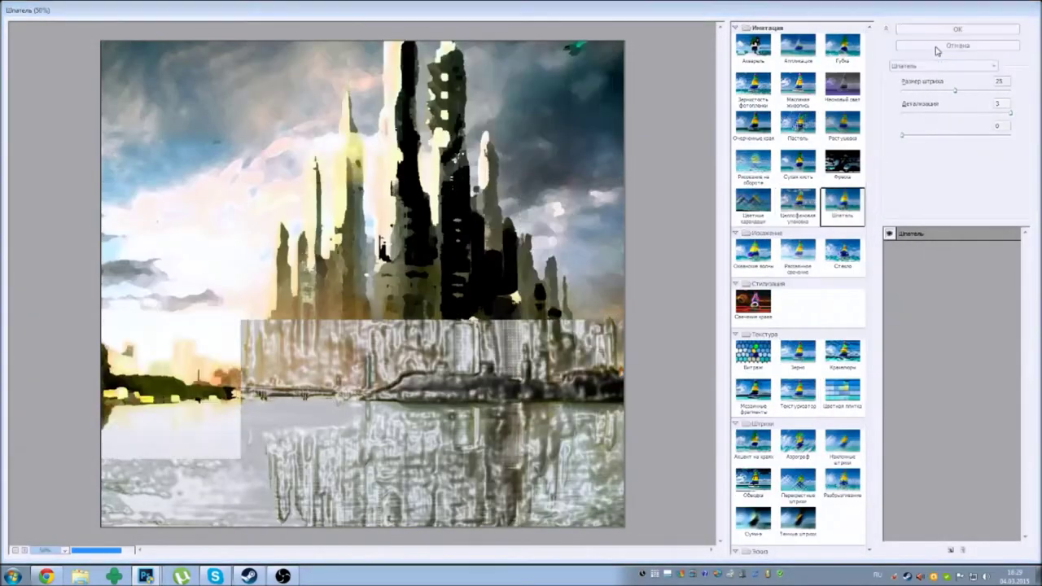
pyautogui.click(932, 45)
# - Free Transform Слой 3 with a slight rotation and about 101.7% enlargement, then apply
pyautogui.rightClick(305, 208)
pyautogui.click(397, 318)
pyautogui.moveTo(747, 278); pyautogui.dragTo(747, 279)
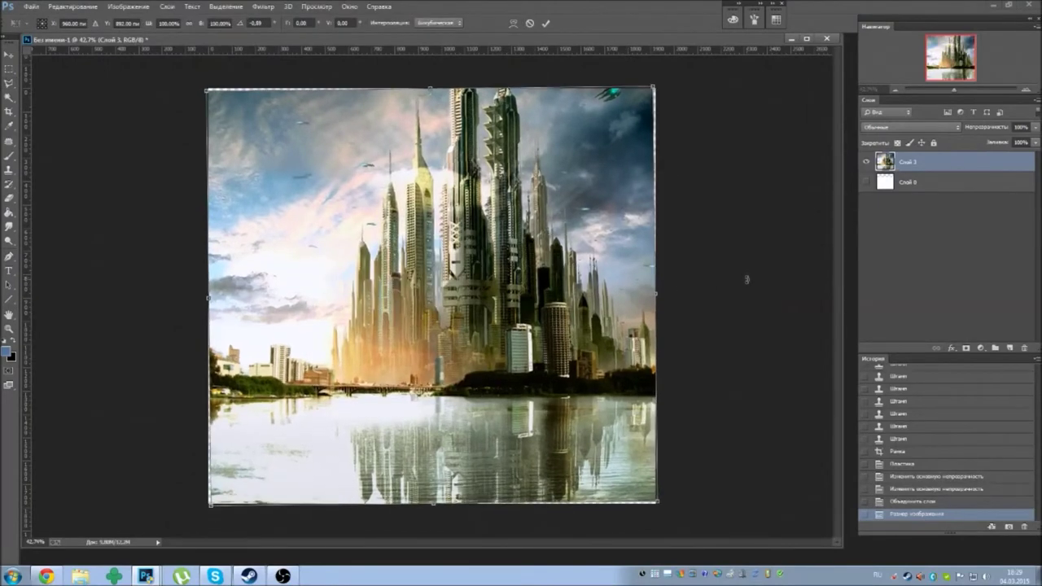
pyautogui.moveTo(656, 293); pyautogui.dragTo(663, 293)
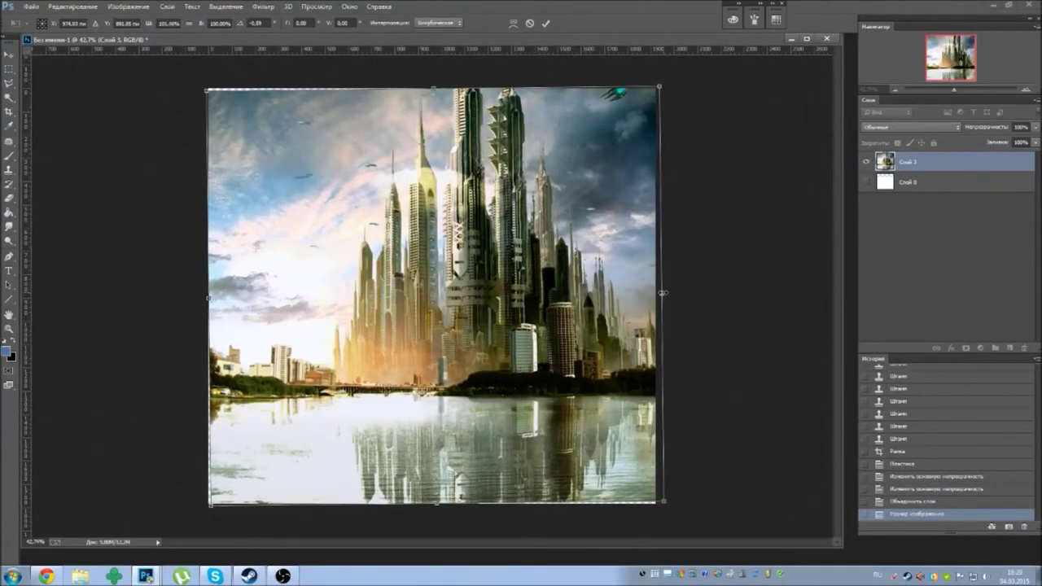
pyautogui.moveTo(437, 503); pyautogui.dragTo(437, 507)
pyautogui.moveTo(435, 88); pyautogui.dragTo(435, 82)
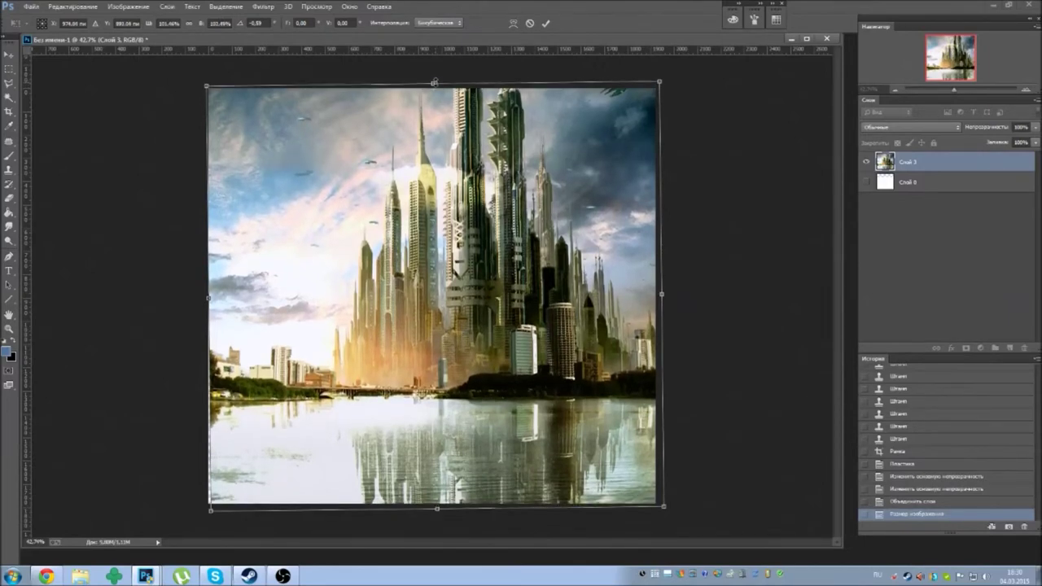
pyautogui.moveTo(210, 298); pyautogui.dragTo(199, 298)
pyautogui.press('Return')
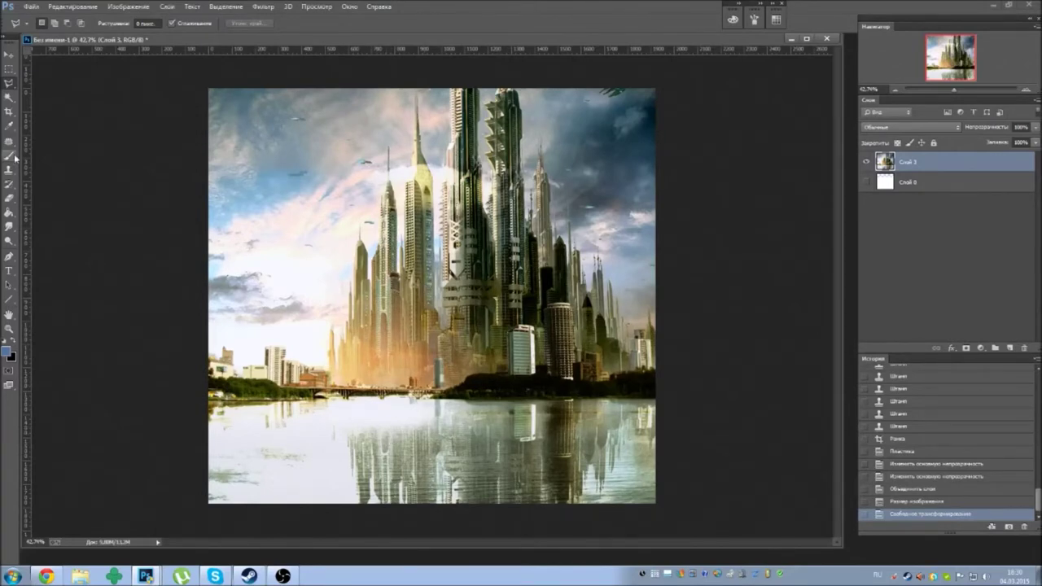
# - Place three vertical guides: mid-image, right of the towers, and on the left
pyautogui.moveTo(27, 239); pyautogui.dragTo(431, 276)
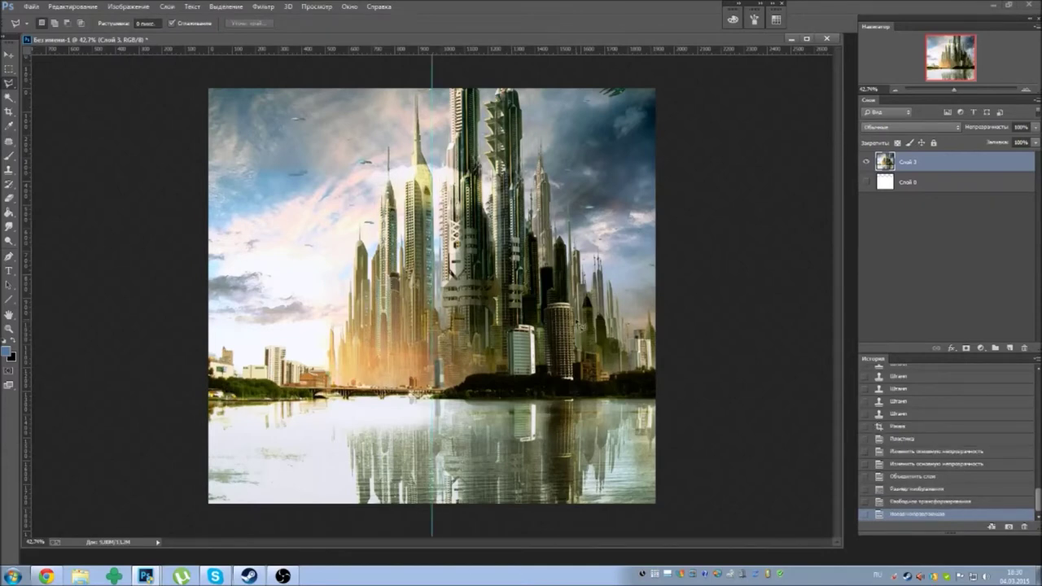
pyautogui.moveTo(25, 180); pyautogui.dragTo(570, 187)
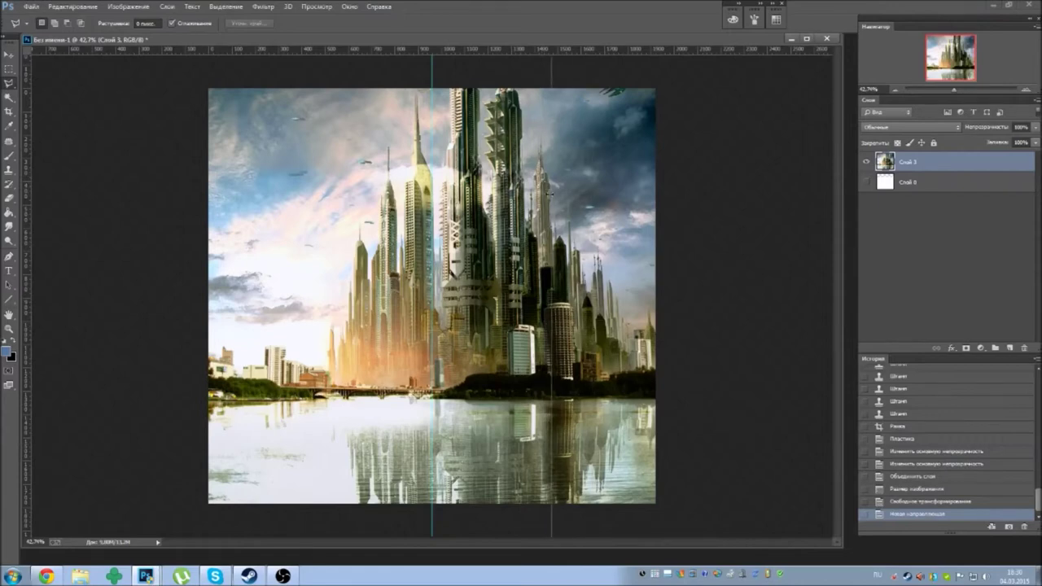
pyautogui.moveTo(570, 187); pyautogui.dragTo(543, 195)
pyautogui.moveTo(27, 222); pyautogui.dragTo(352, 233)
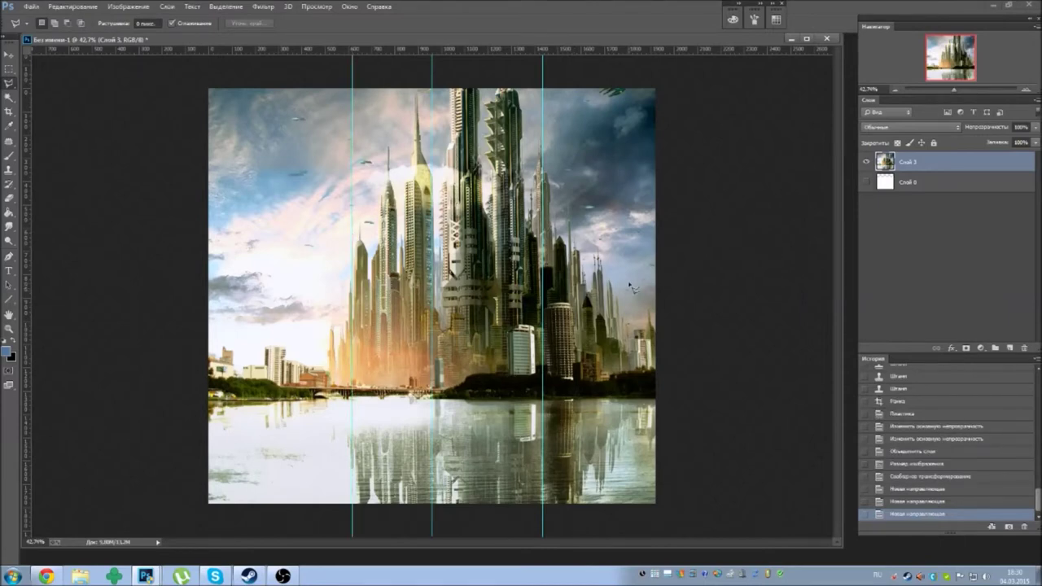
pyautogui.rightClick(611, 248)
# - Rotate Слой 3 about 0.7° so the towers line up with the guides
pyautogui.click(659, 339)
pyautogui.moveTo(725, 233); pyautogui.dragTo(727, 235)
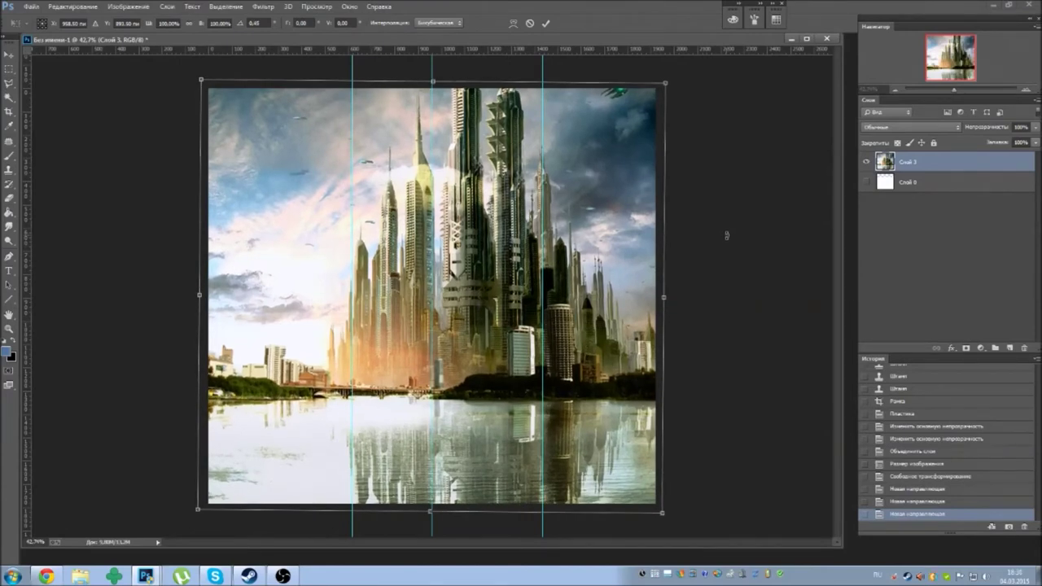
pyautogui.moveTo(727, 235); pyautogui.dragTo(728, 237)
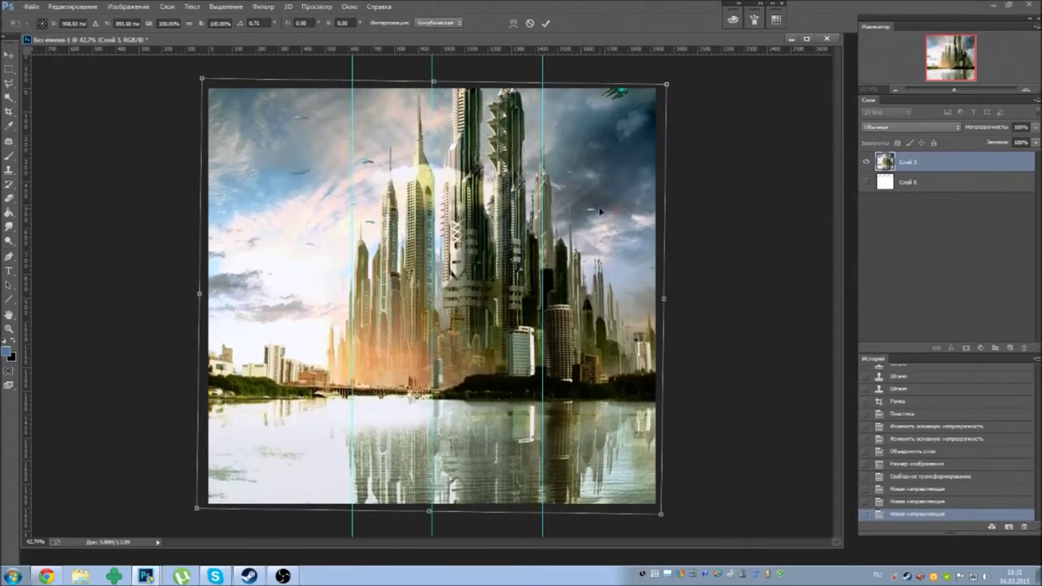
pyautogui.press('Return')
# - Skew the right side, top edge and left corners to straighten the towers, then apply
pyautogui.rightClick(613, 280)
pyautogui.click(683, 390)
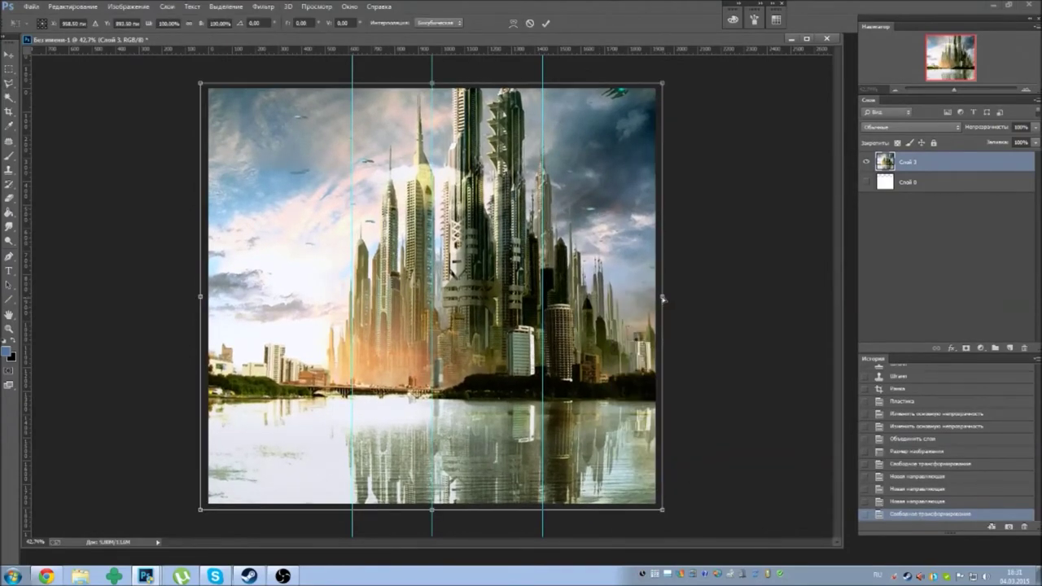
pyautogui.moveTo(663, 300); pyautogui.dragTo(659, 300)
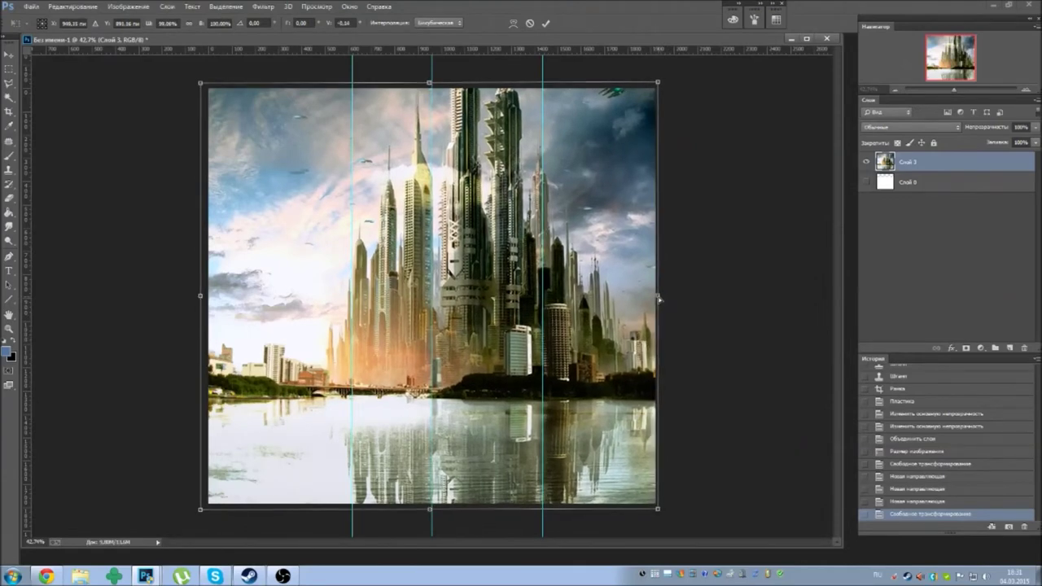
pyautogui.moveTo(659, 300)
pyautogui.mouseDown()
pyautogui.moveTo(672, 301)
pyautogui.moveTo(660, 299)
pyautogui.mouseUp()
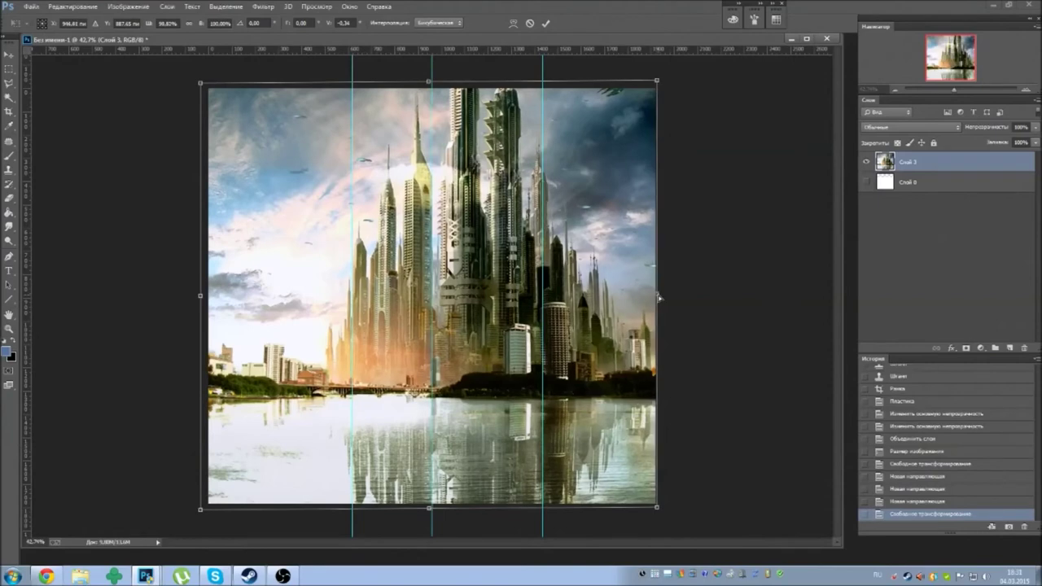
pyautogui.moveTo(659, 298); pyautogui.dragTo(662, 300)
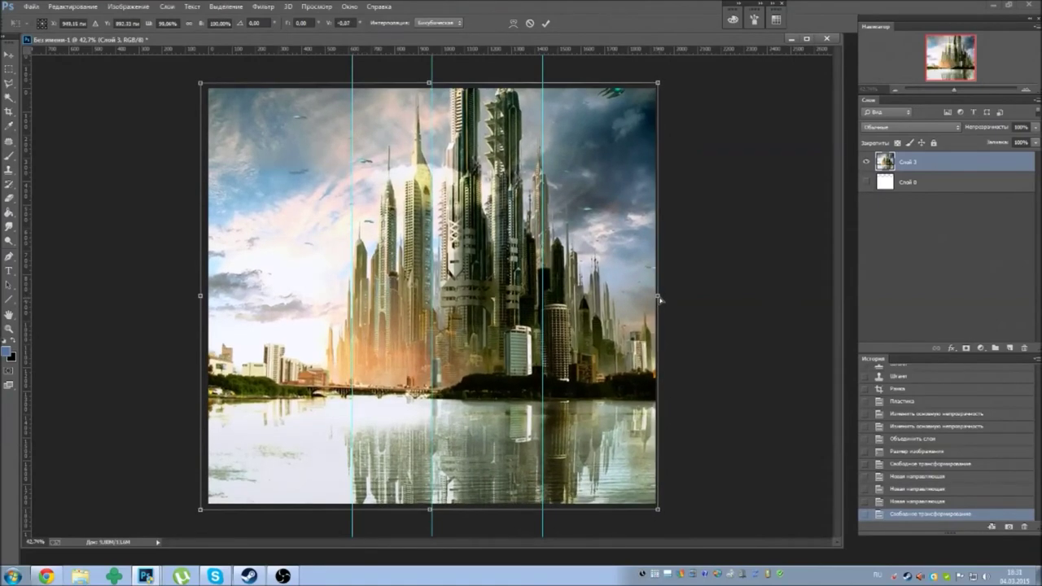
pyautogui.moveTo(661, 300); pyautogui.dragTo(659, 296)
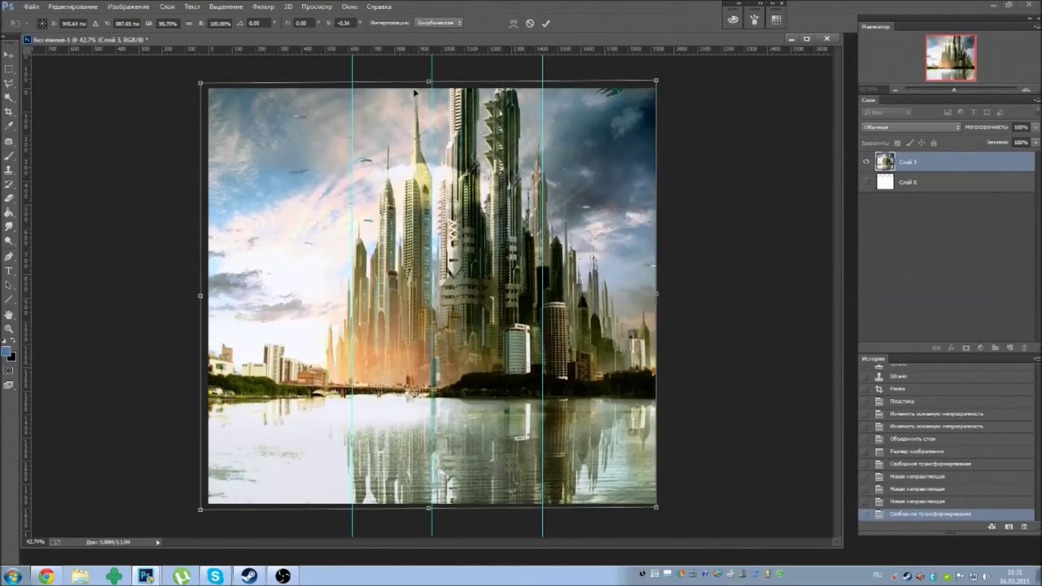
pyautogui.moveTo(429, 82); pyautogui.dragTo(429, 88)
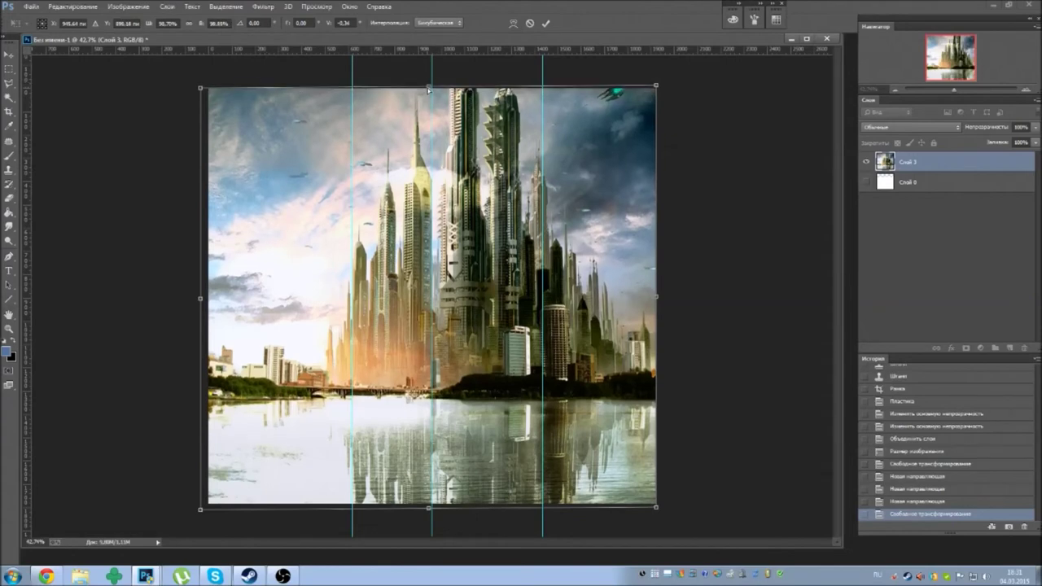
pyautogui.moveTo(429, 90); pyautogui.dragTo(432, 91)
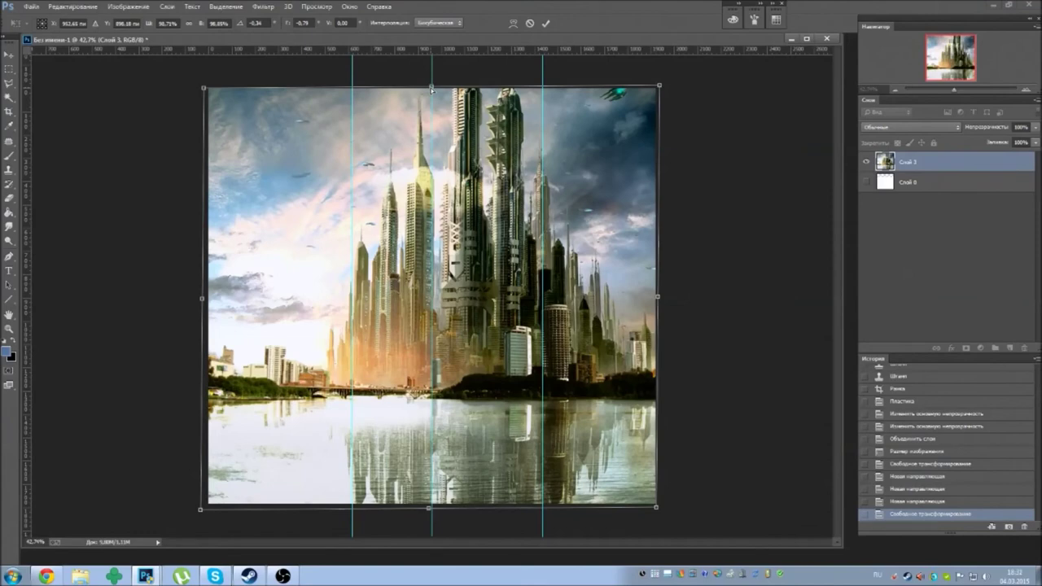
pyautogui.moveTo(201, 510); pyautogui.dragTo(205, 514)
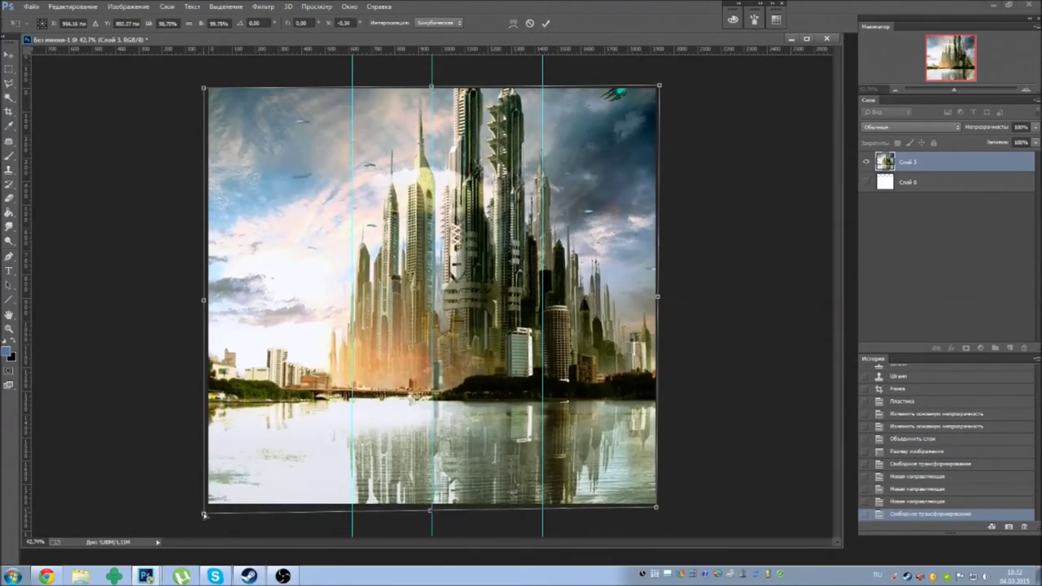
pyautogui.moveTo(204, 515); pyautogui.dragTo(209, 513)
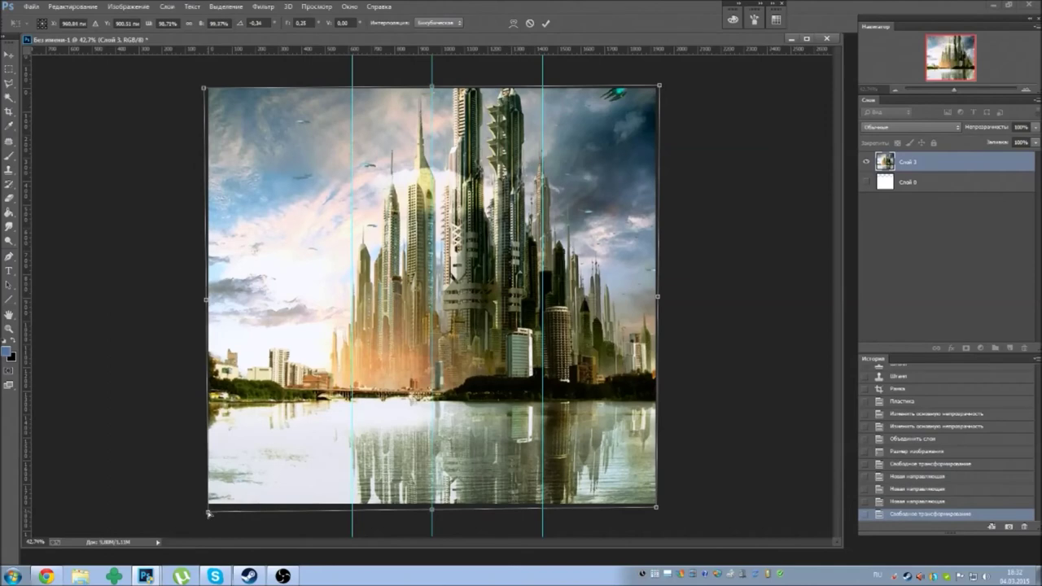
pyautogui.moveTo(203, 87); pyautogui.dragTo(198, 89)
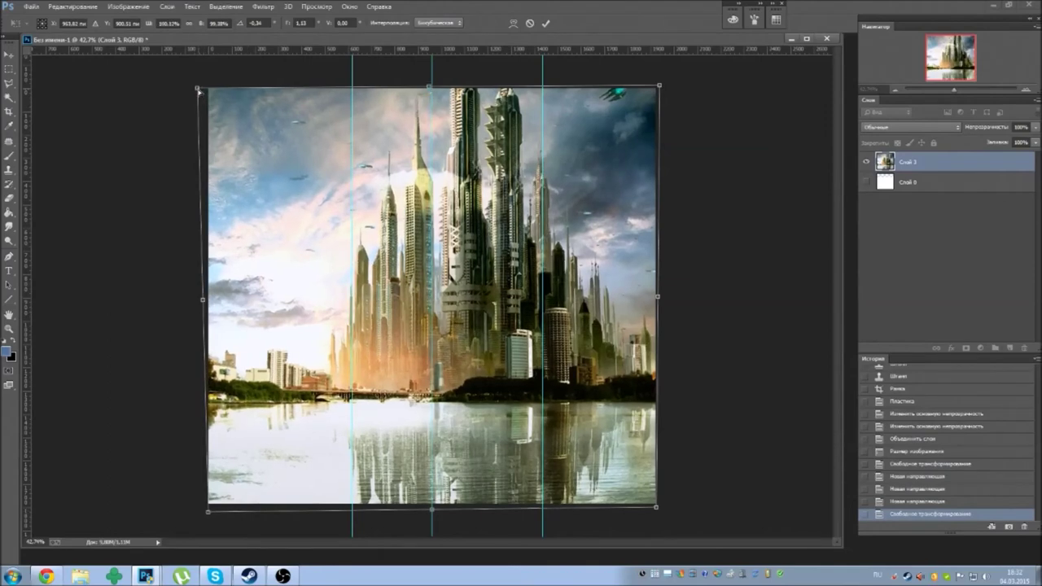
pyautogui.press('Return')
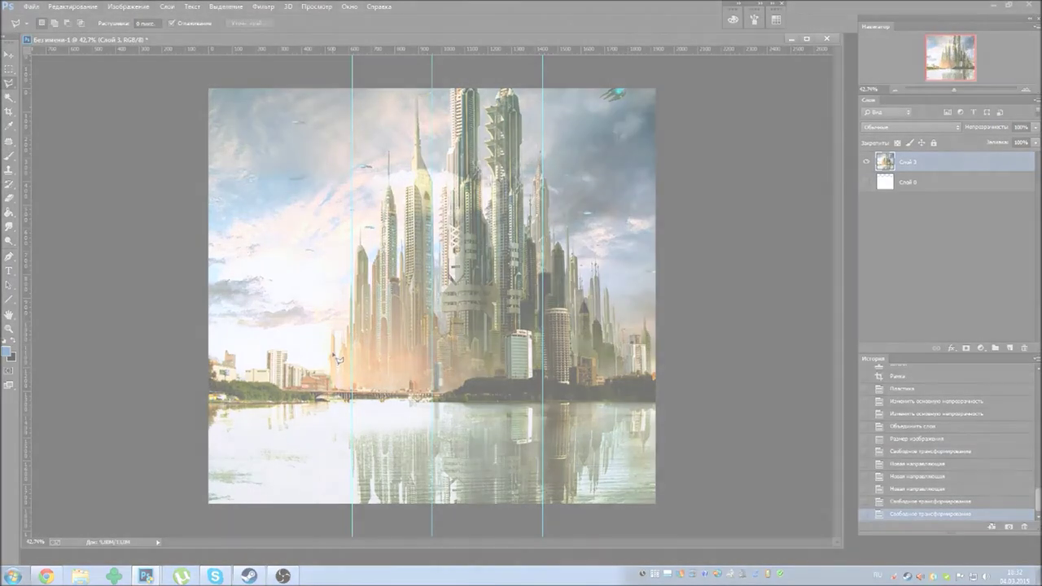